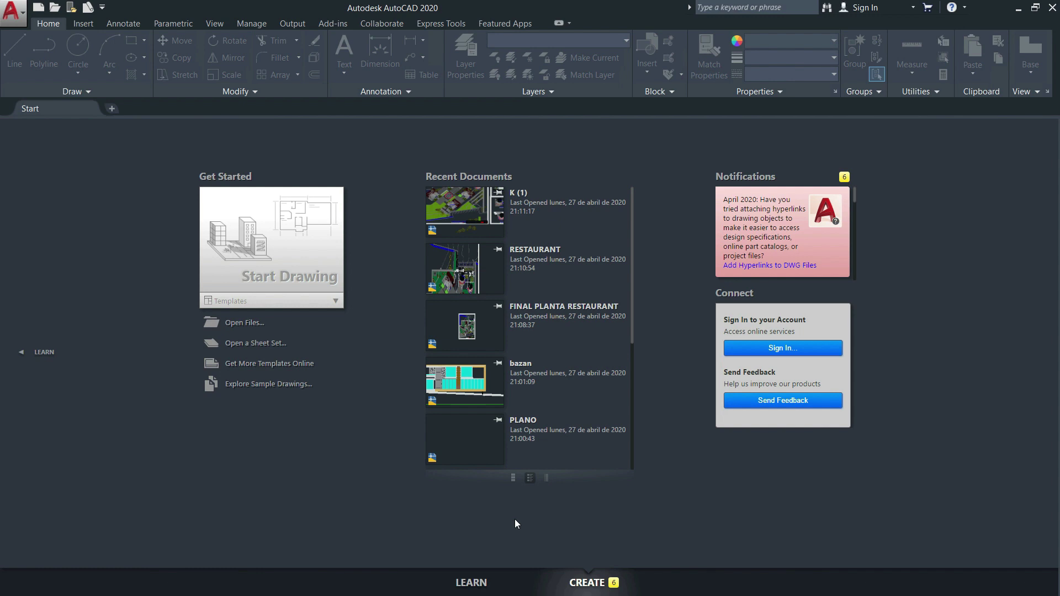
Step: Start a new drawing and turn on snap mode
click(271, 243)
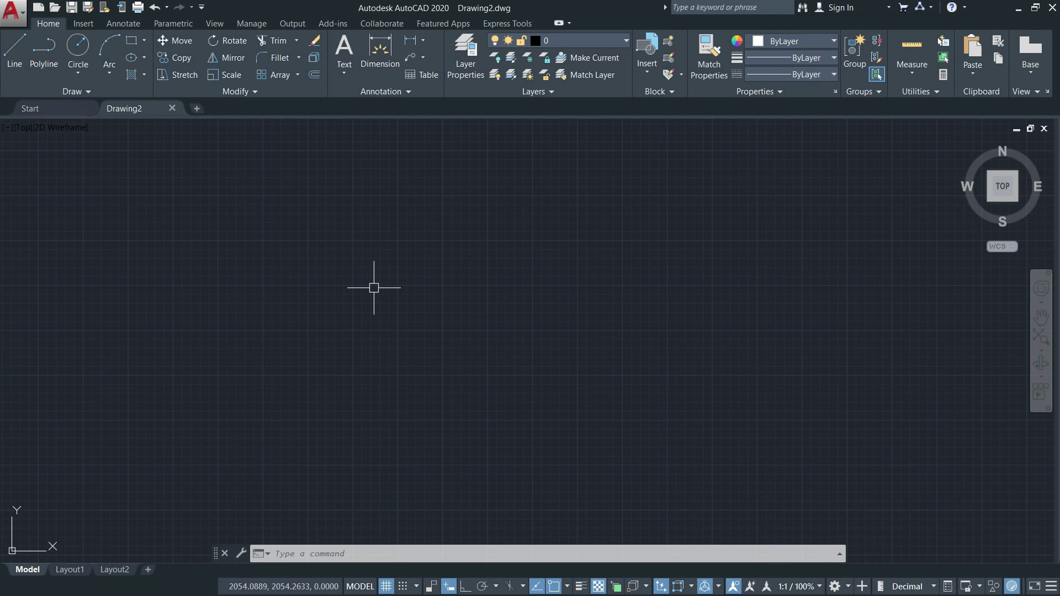
key(F9)
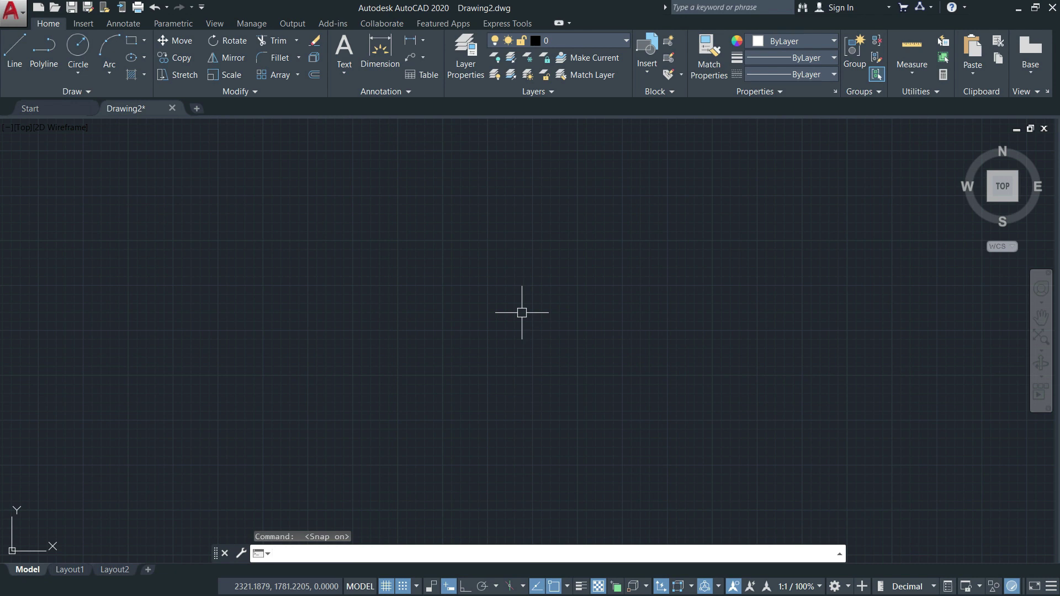
Step: Open the program options and set the default file save format to AutoCAD 2013/LT2013 Drawing (*.dwg)
text(OP)
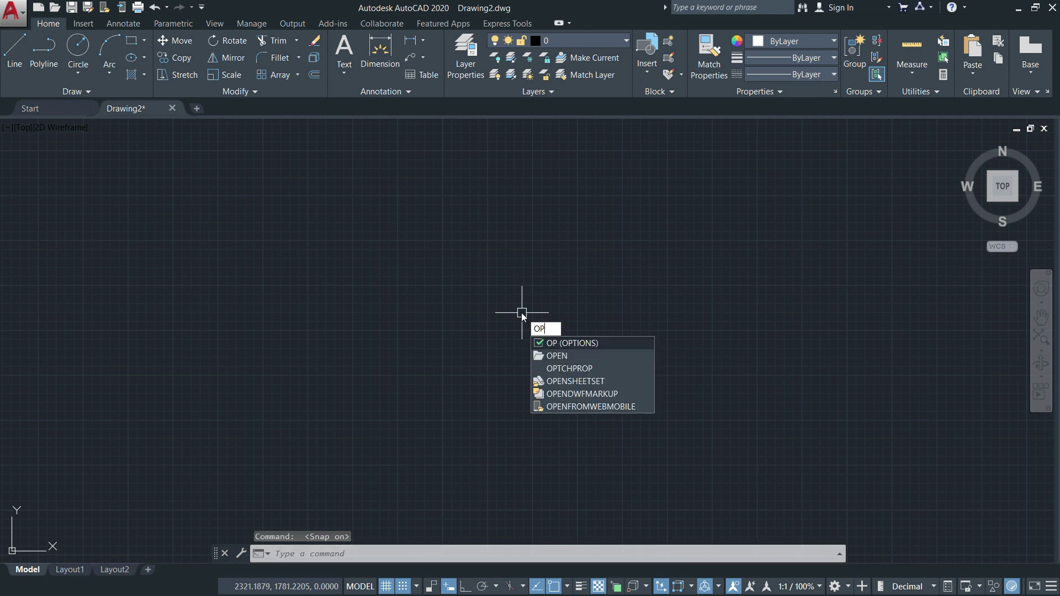
key(Escape)
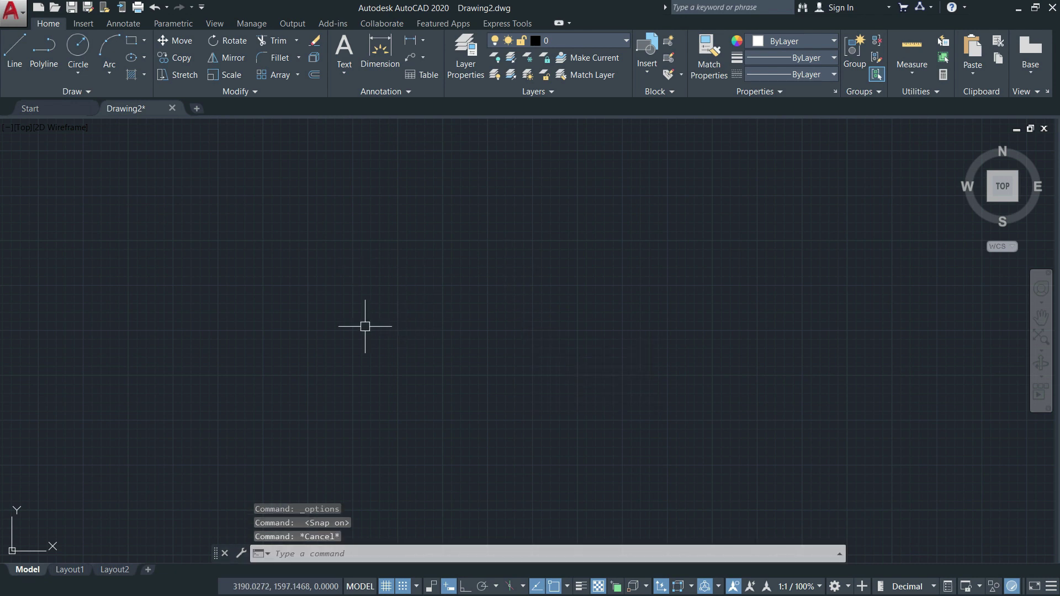
right_click(382, 282)
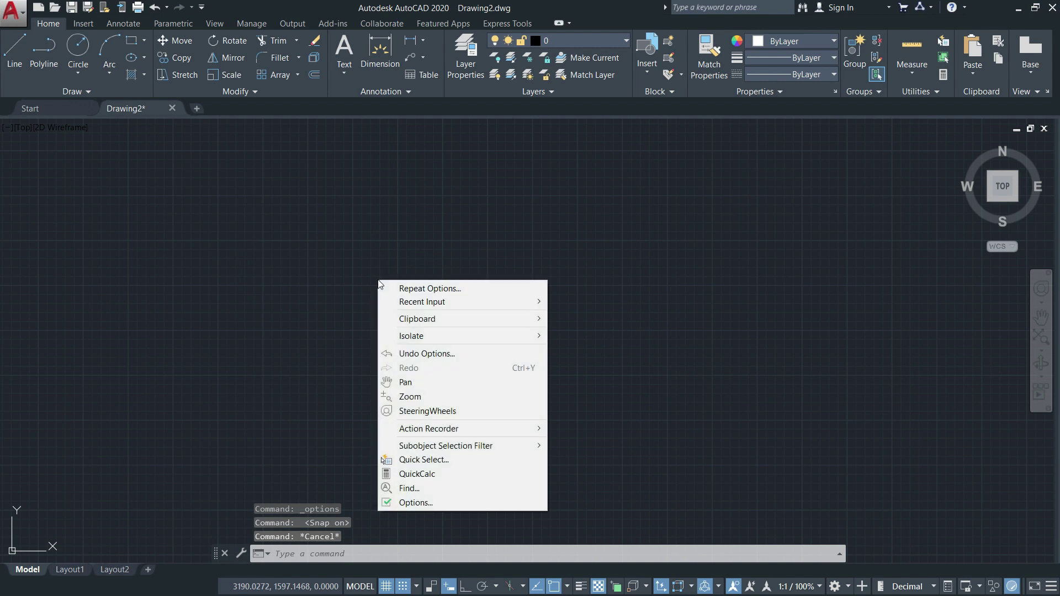
click(433, 504)
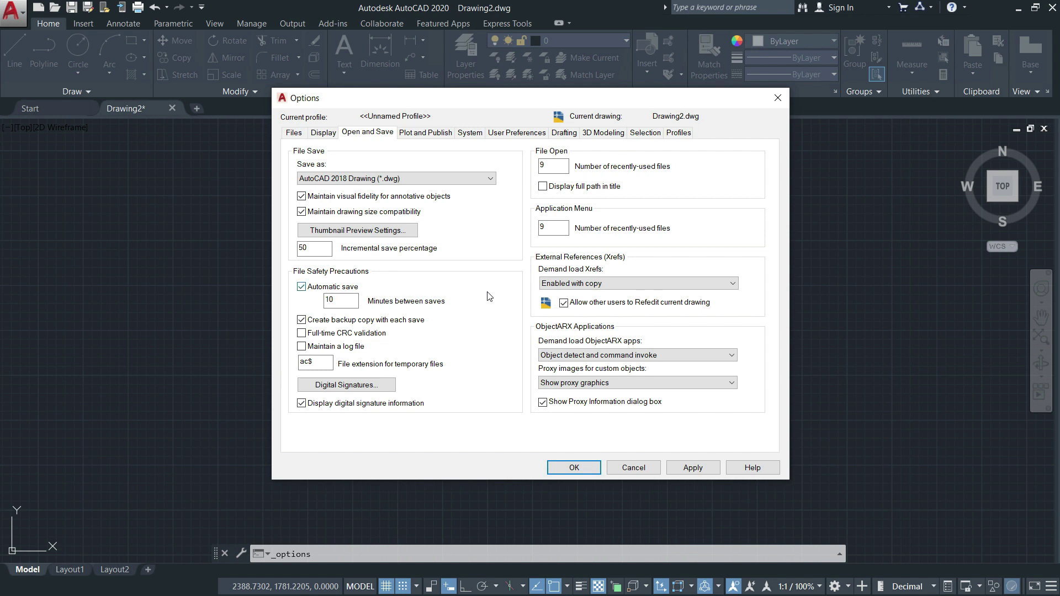
click(452, 176)
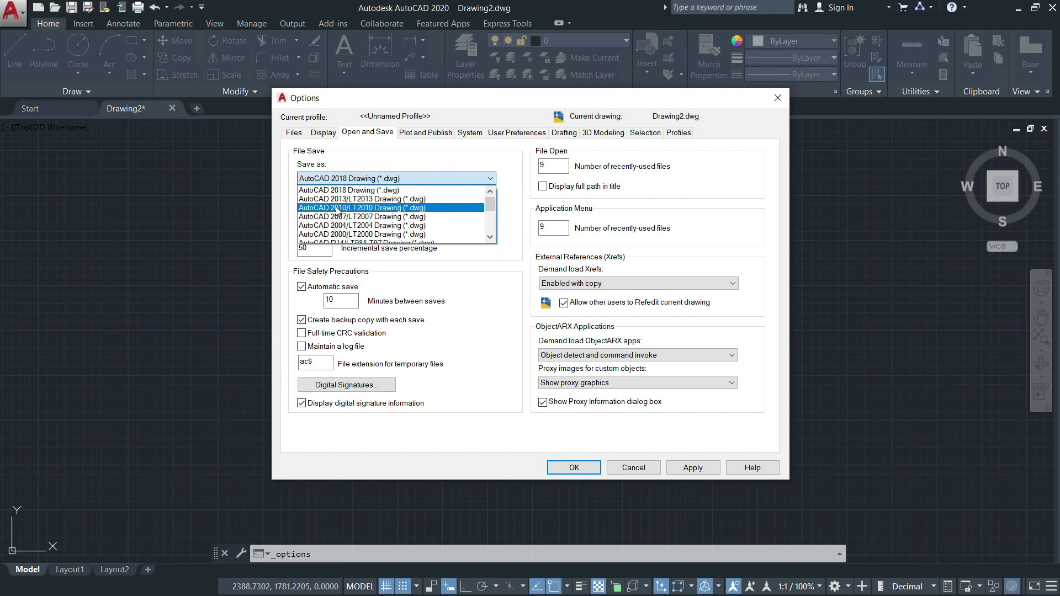
click(389, 199)
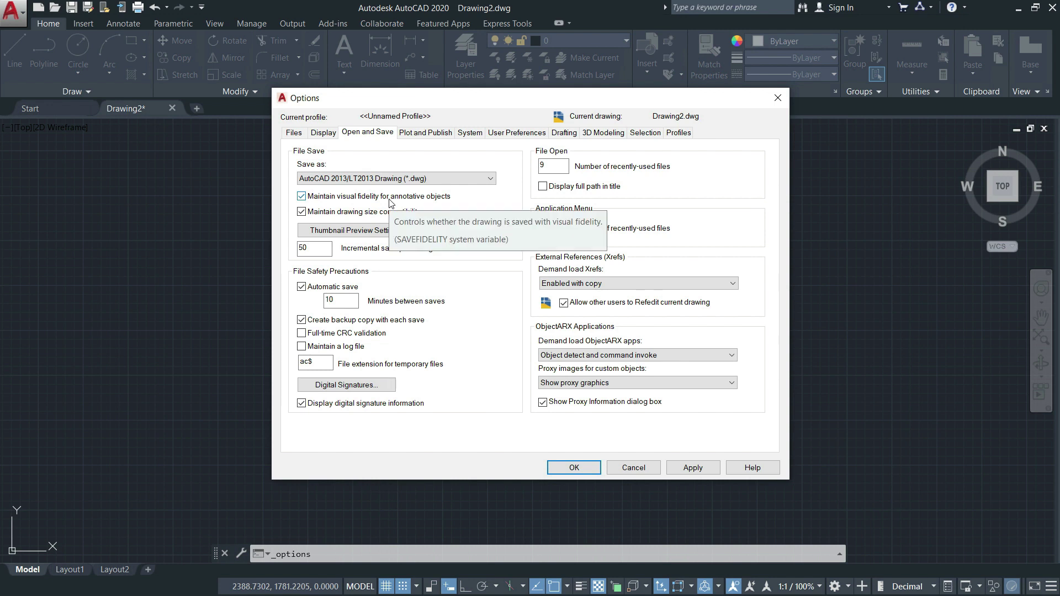
click(417, 180)
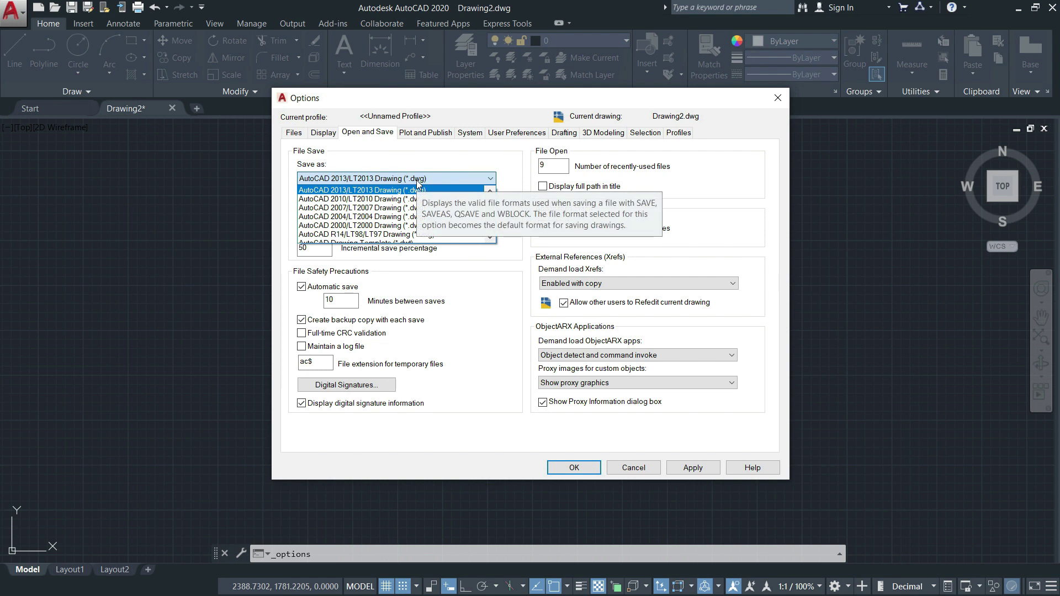
scroll(397, 204, up, 1)
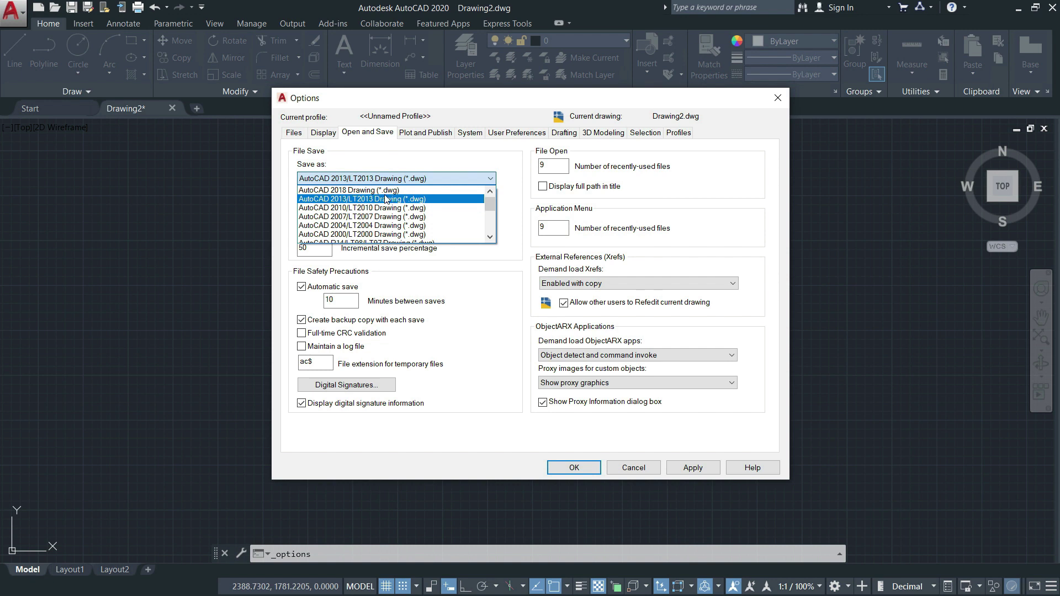
click(385, 199)
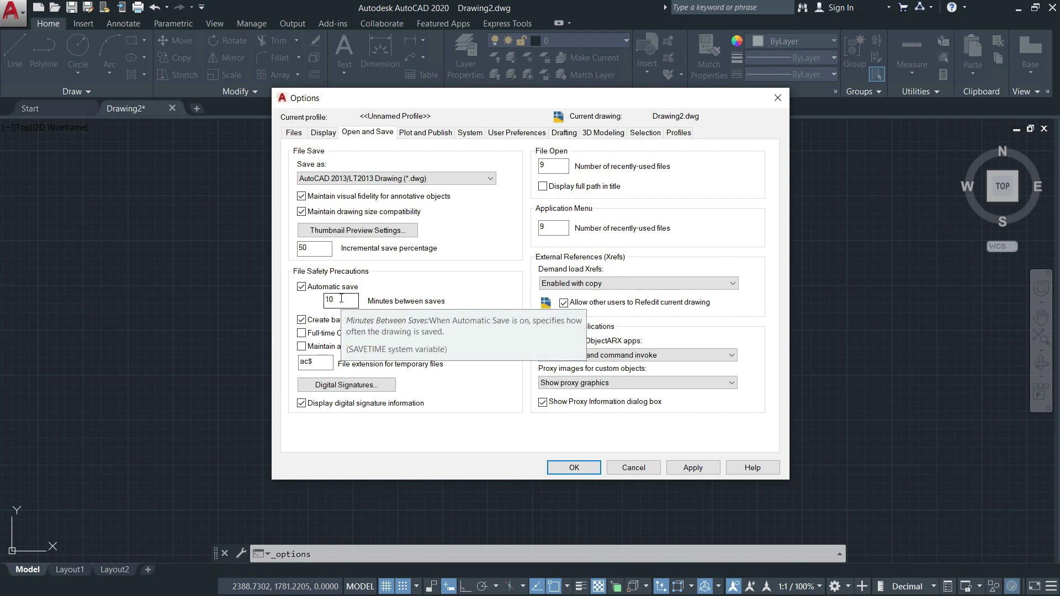
key(alt)
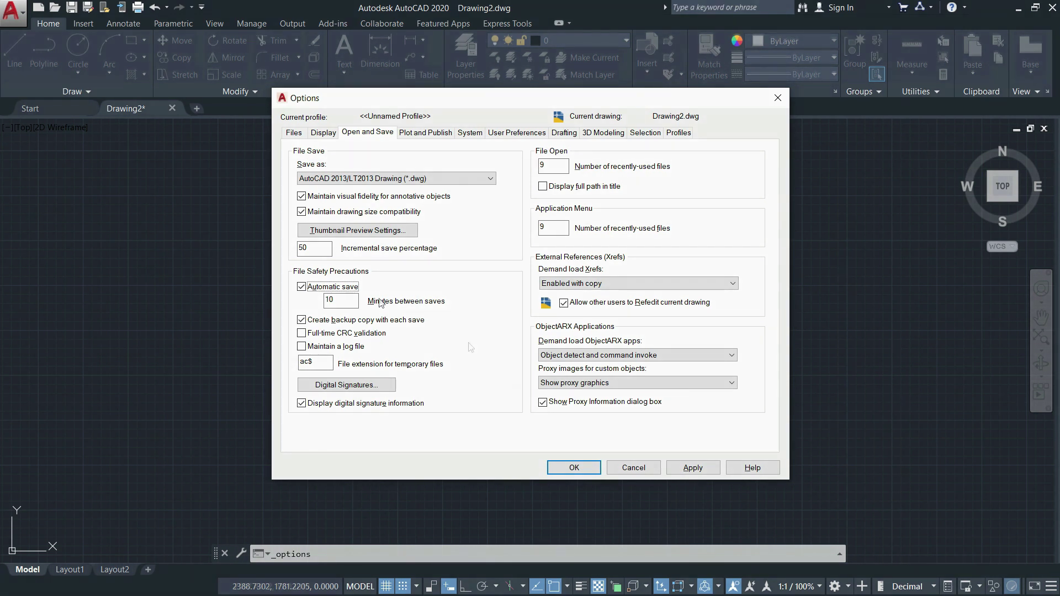
click(344, 302)
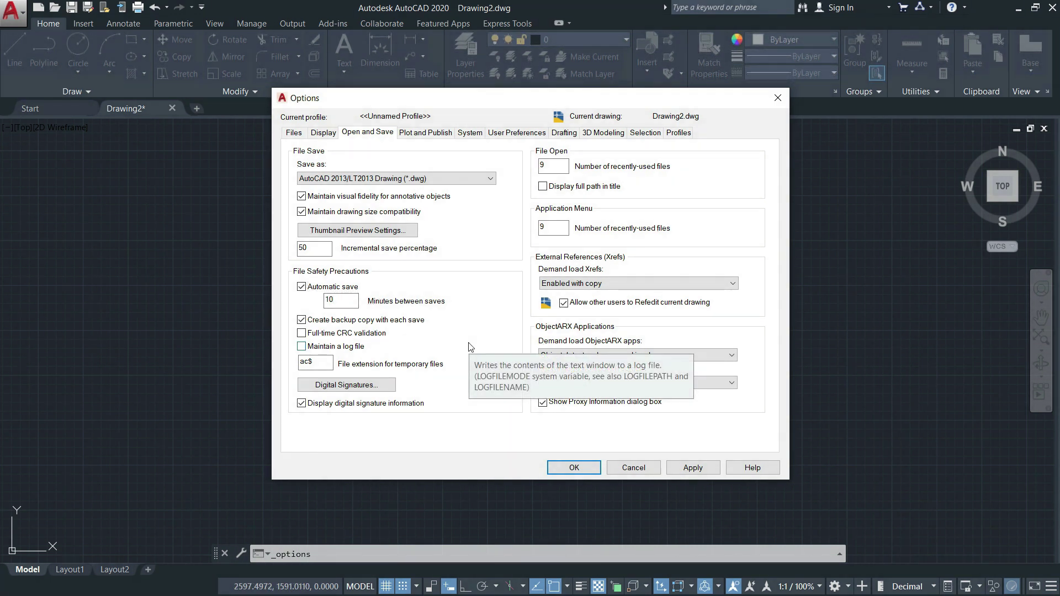
Step: Change the interface color theme to Light in the display options and apply it
click(329, 133)
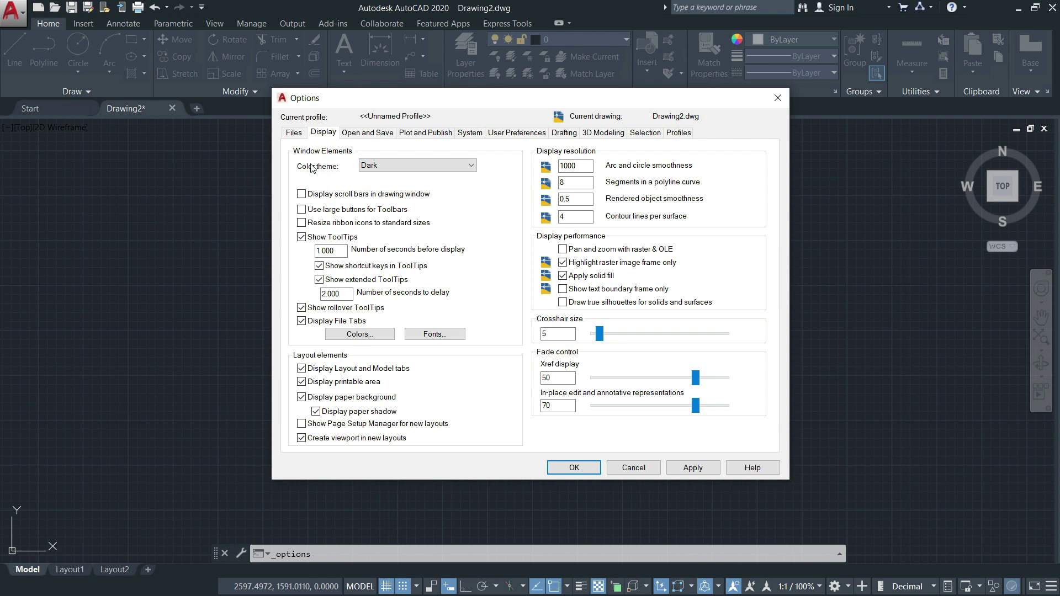
click(399, 169)
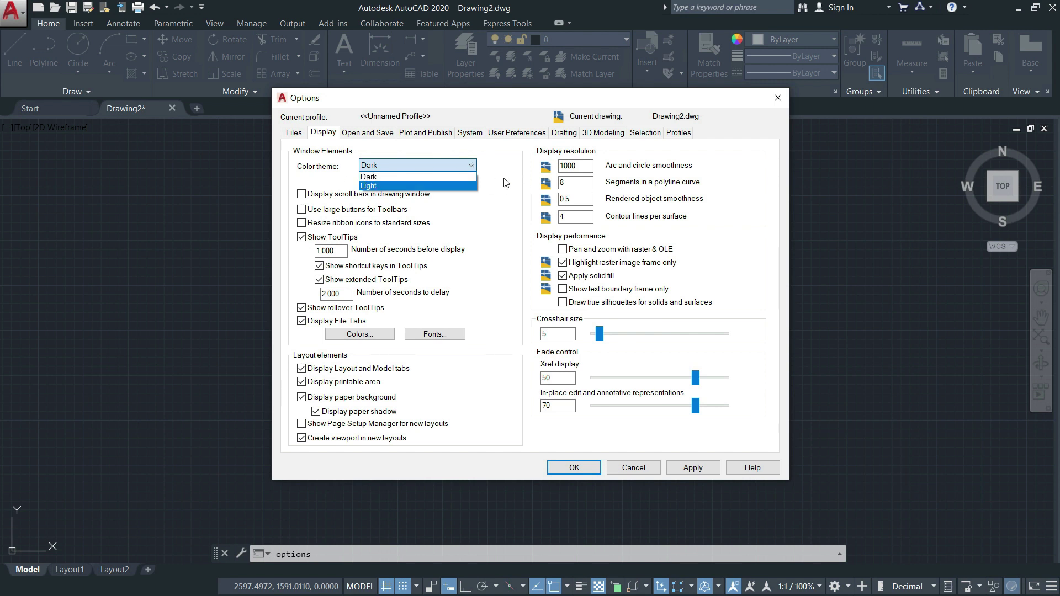
click(397, 169)
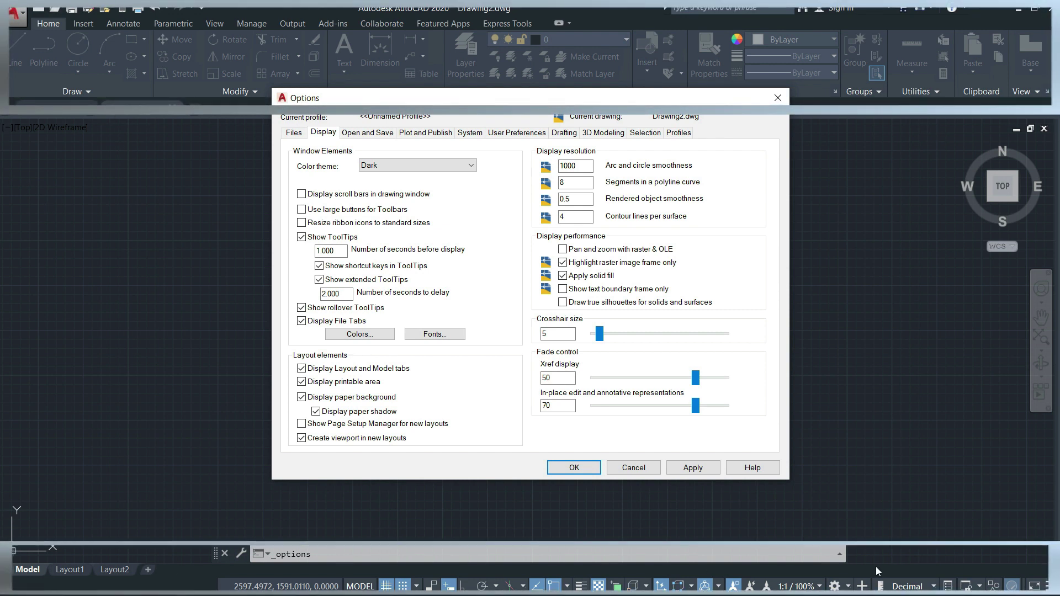
click(404, 165)
click(386, 187)
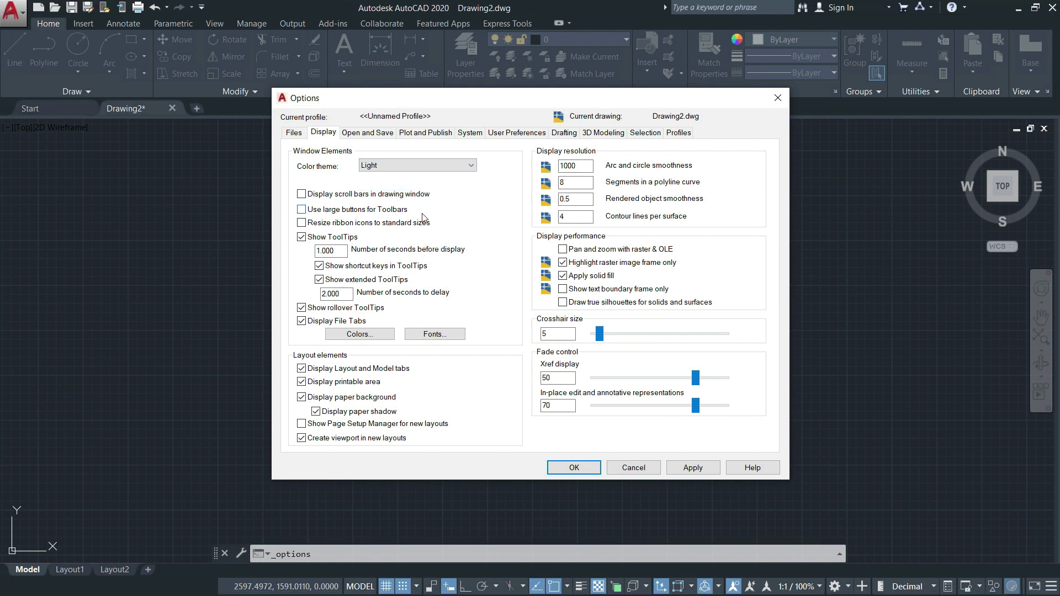
click(706, 470)
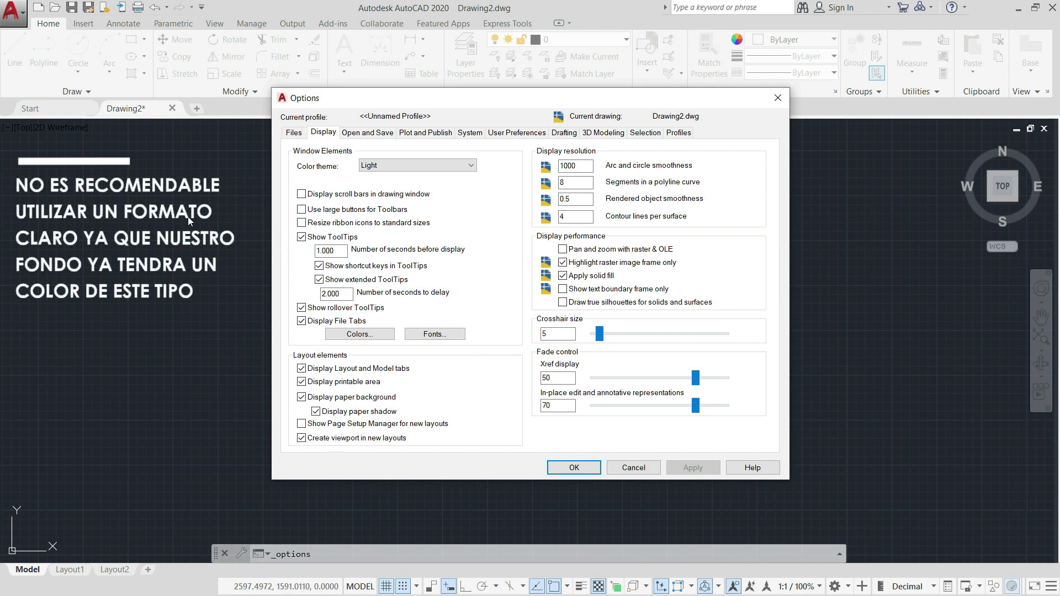
Step: Set the interface color theme back to Dark and apply it
click(441, 167)
click(403, 176)
click(695, 468)
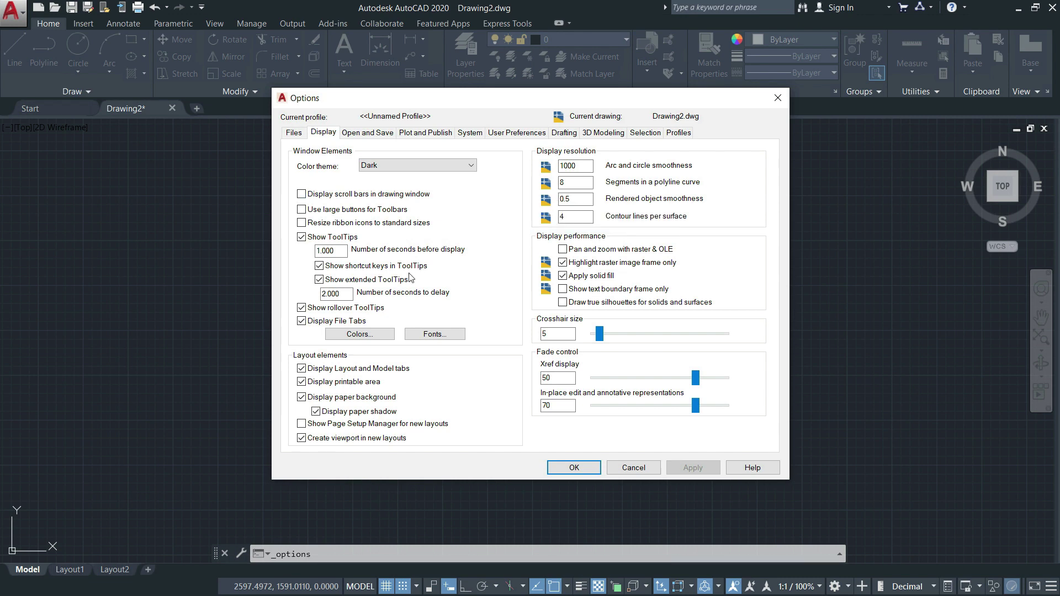
Step: Set the 2D model space uniform background color to White, apply the change and close the options
click(386, 335)
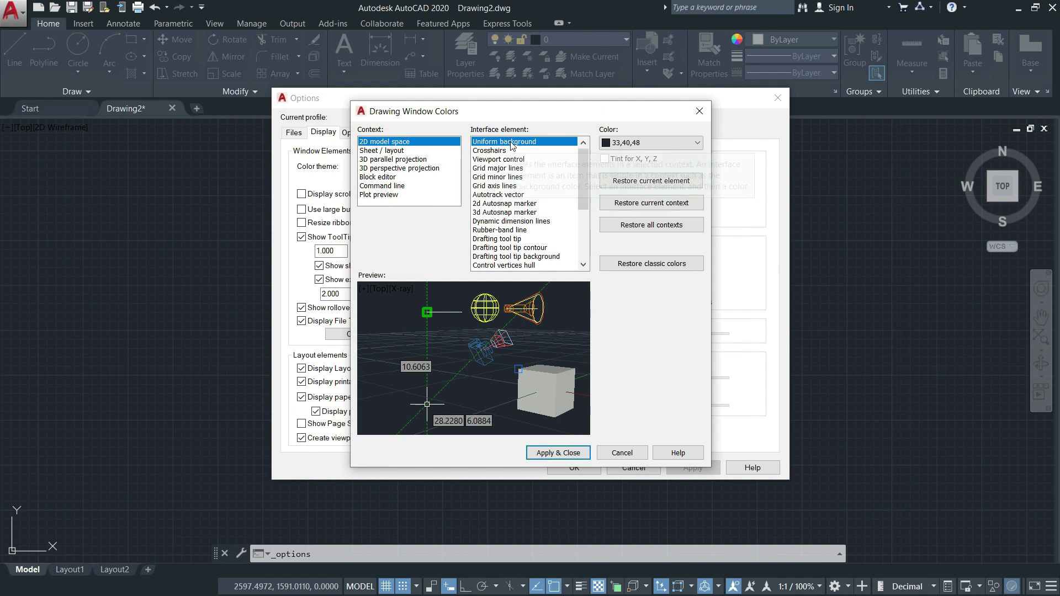
click(646, 143)
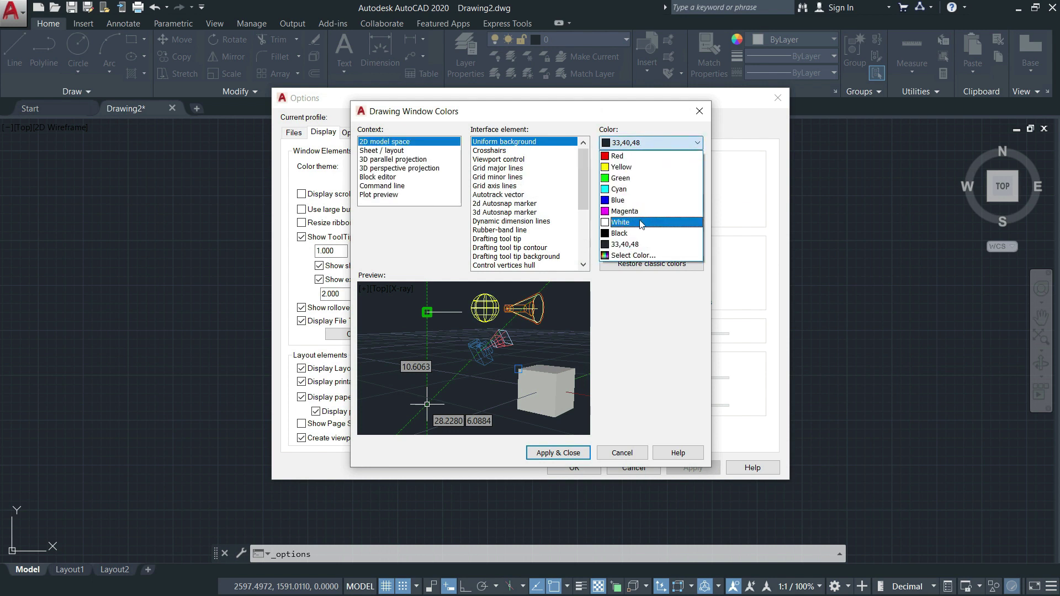
click(622, 222)
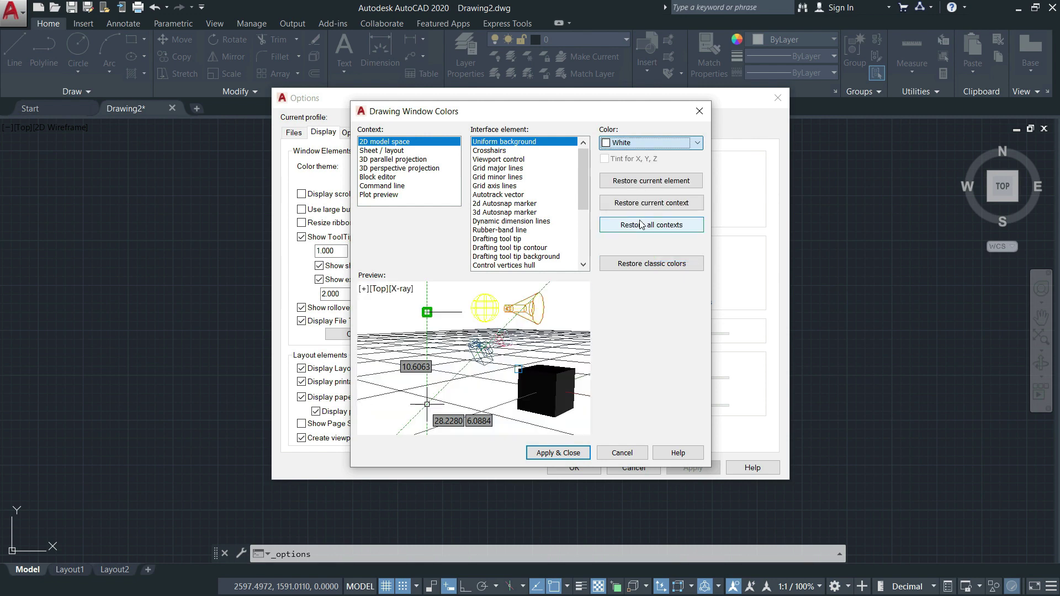
click(570, 454)
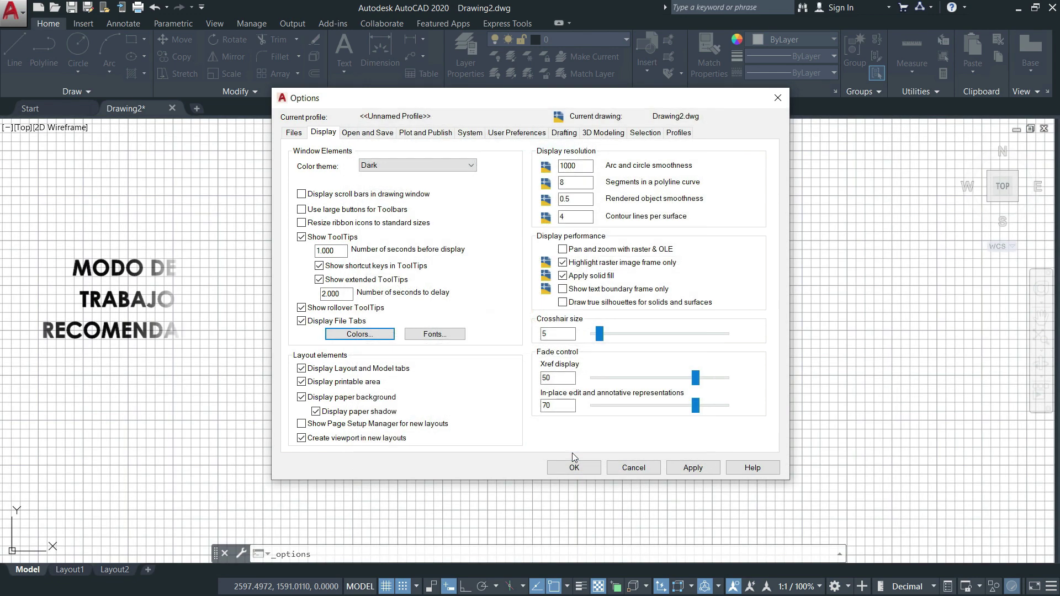
click(692, 469)
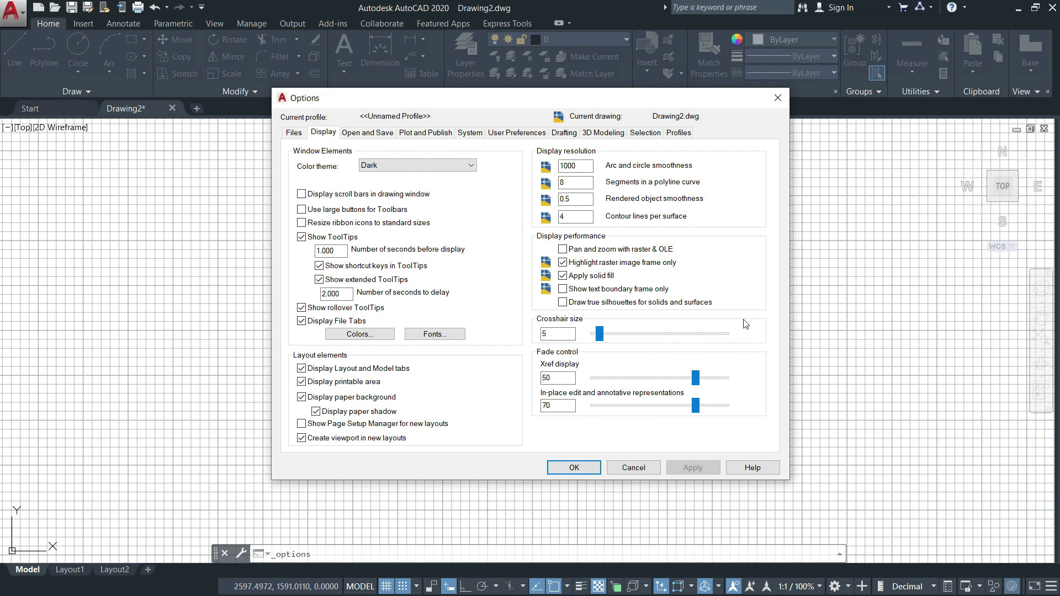
key(Return)
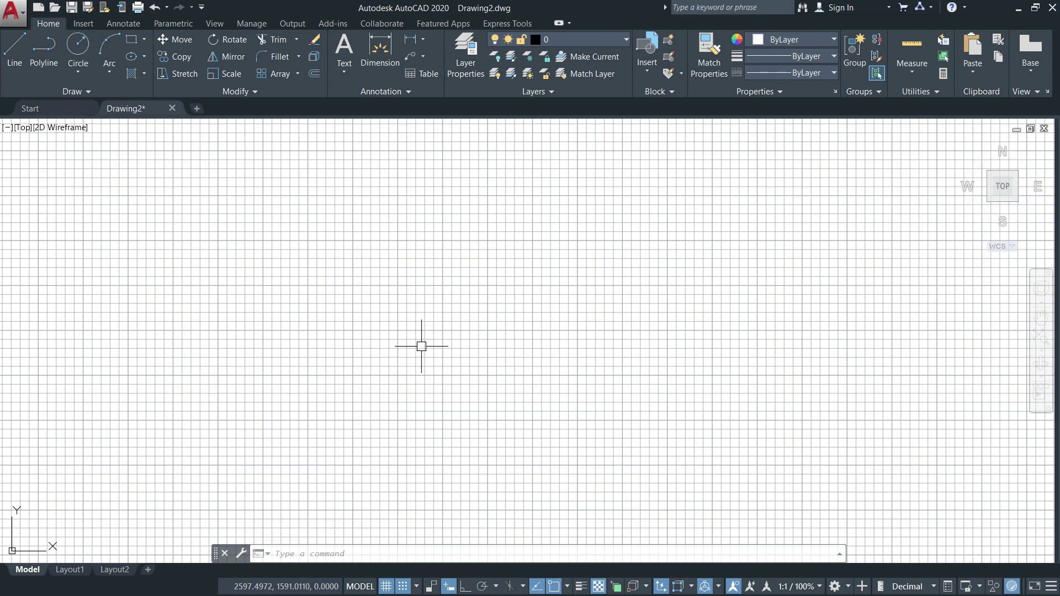
Step: Reopen the options, raise the crosshair size to 100 and accept the change
right_click(421, 346)
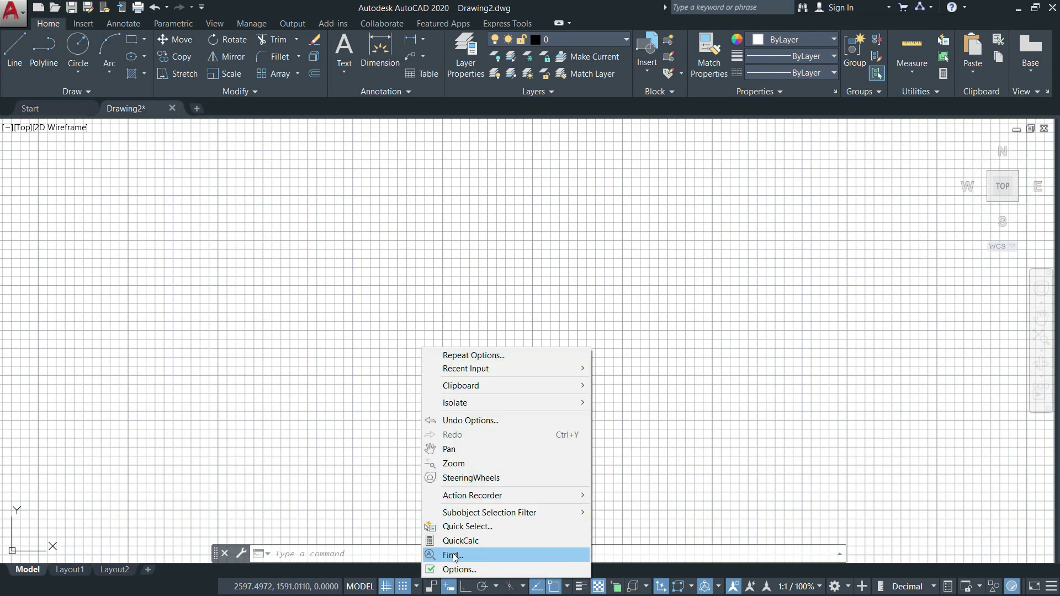
click(442, 569)
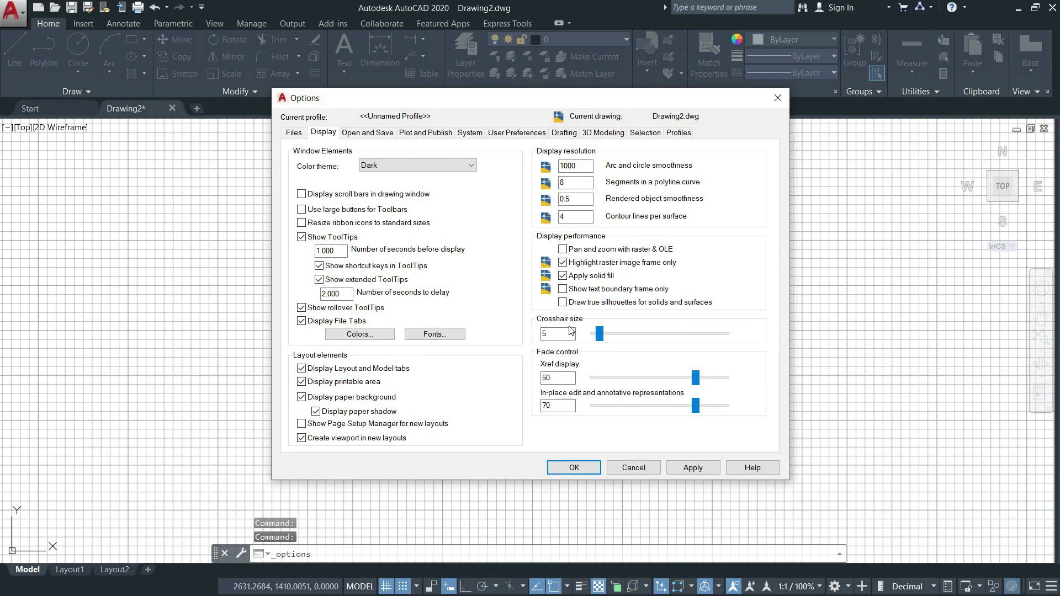
click(607, 334)
drag(607, 335, 632, 332)
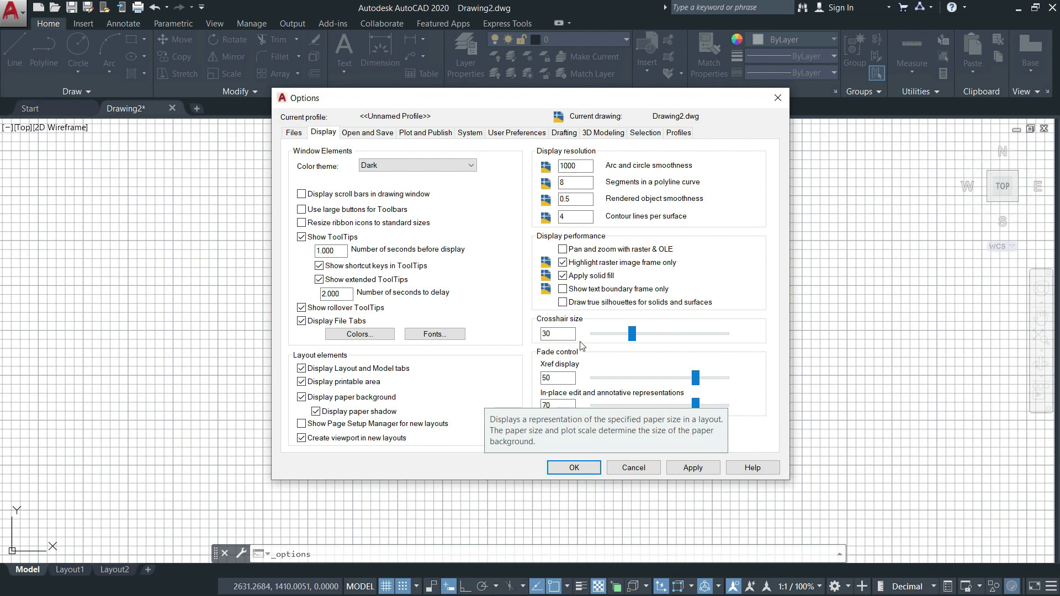
drag(633, 334, 712, 337)
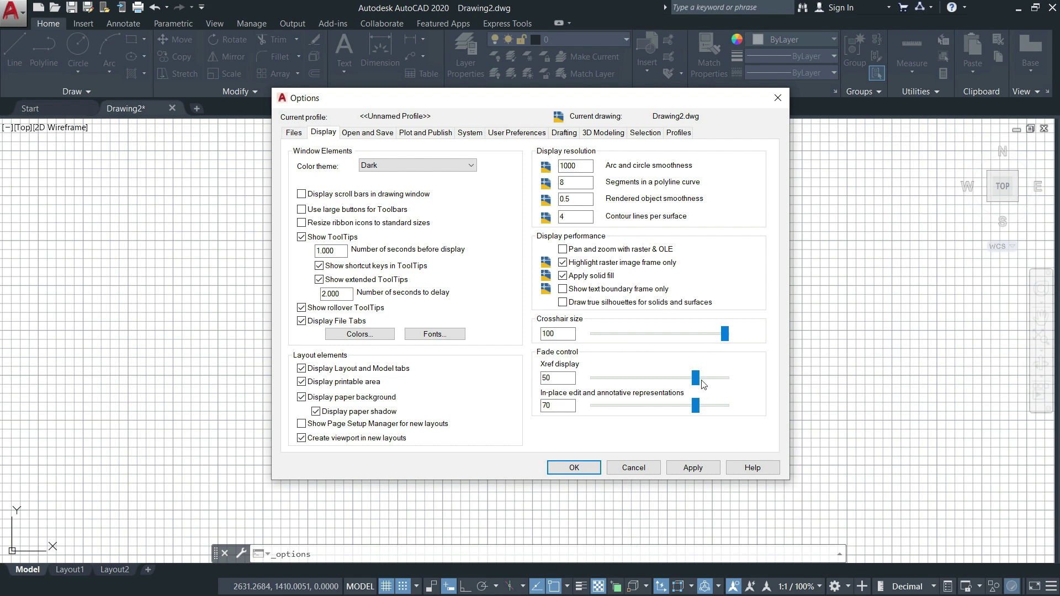
click(574, 467)
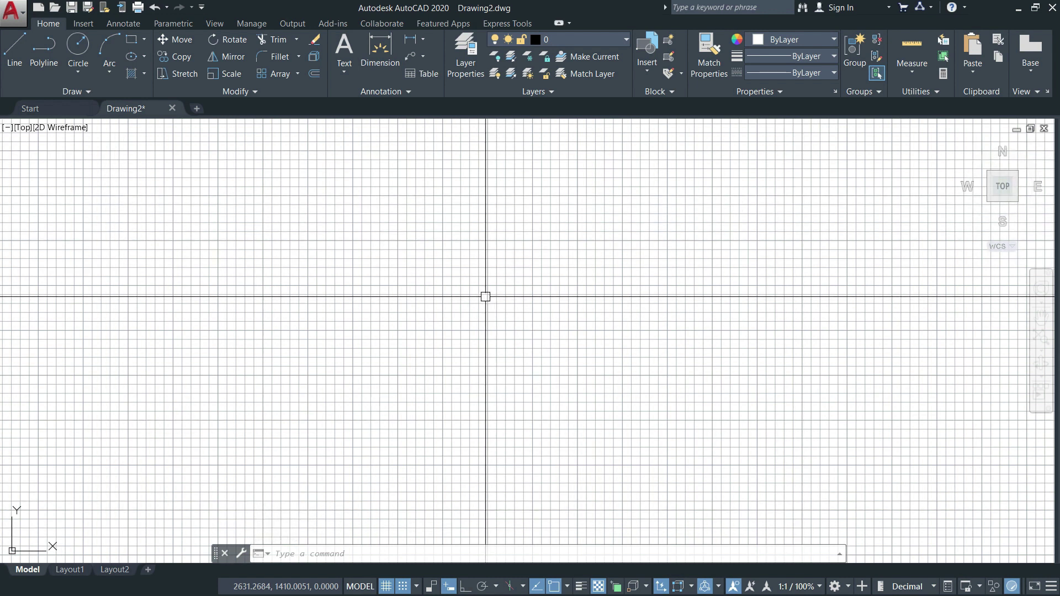
Step: Return to the display options and reduce the crosshair size to 30
right_click(486, 299)
click(545, 521)
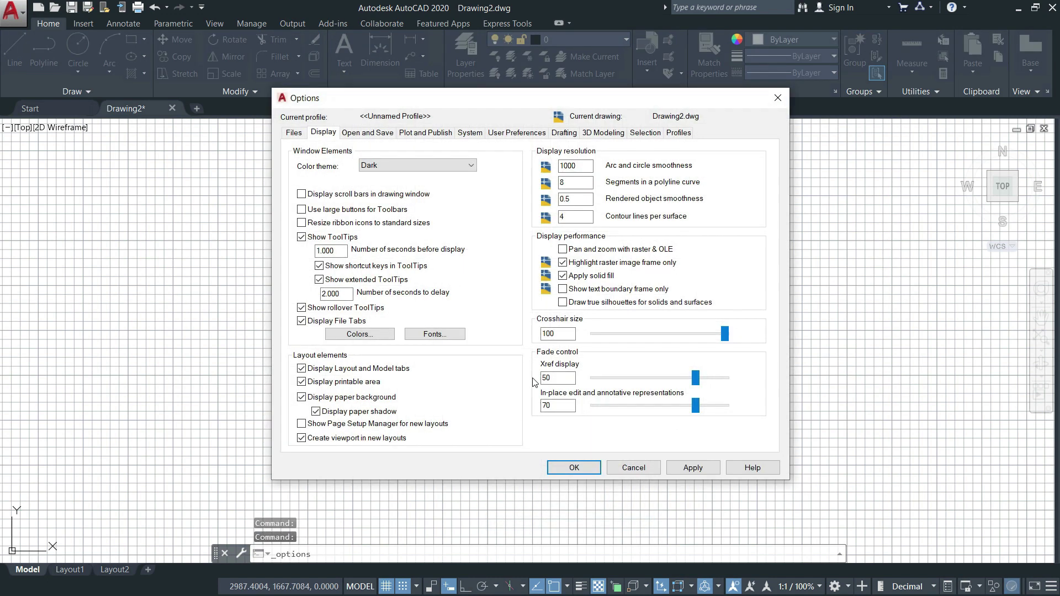
drag(726, 337, 632, 341)
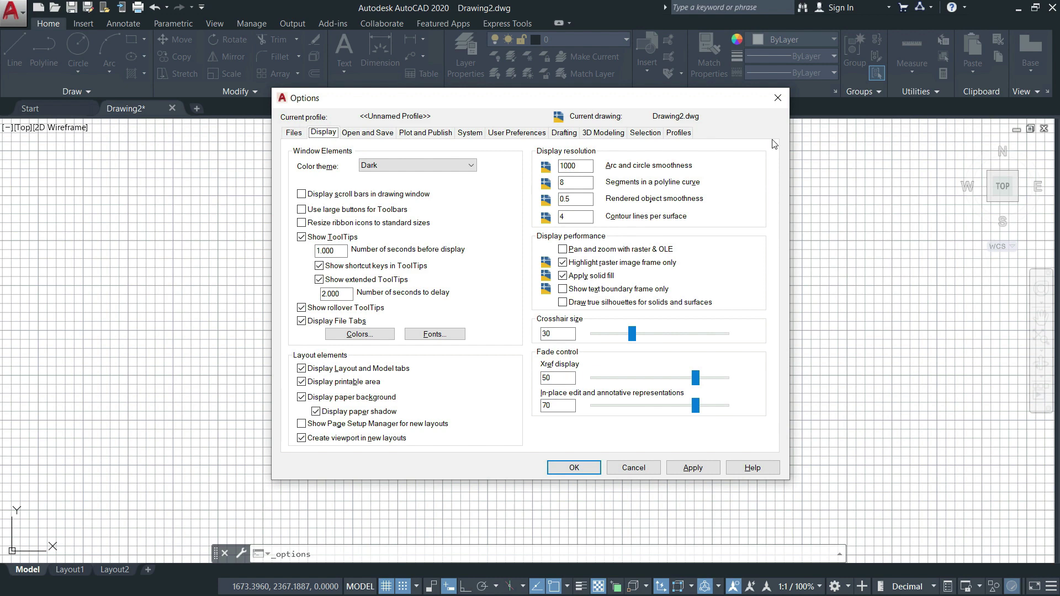
Step: Open the graphics performance settings from the system options and expand the details of the 2D display settings
click(469, 137)
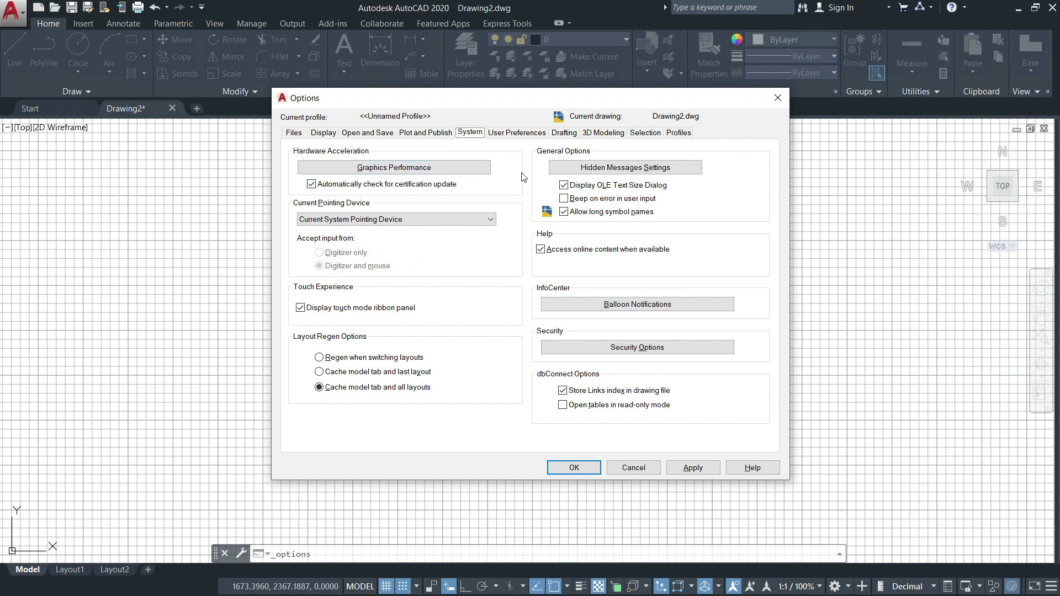
click(432, 172)
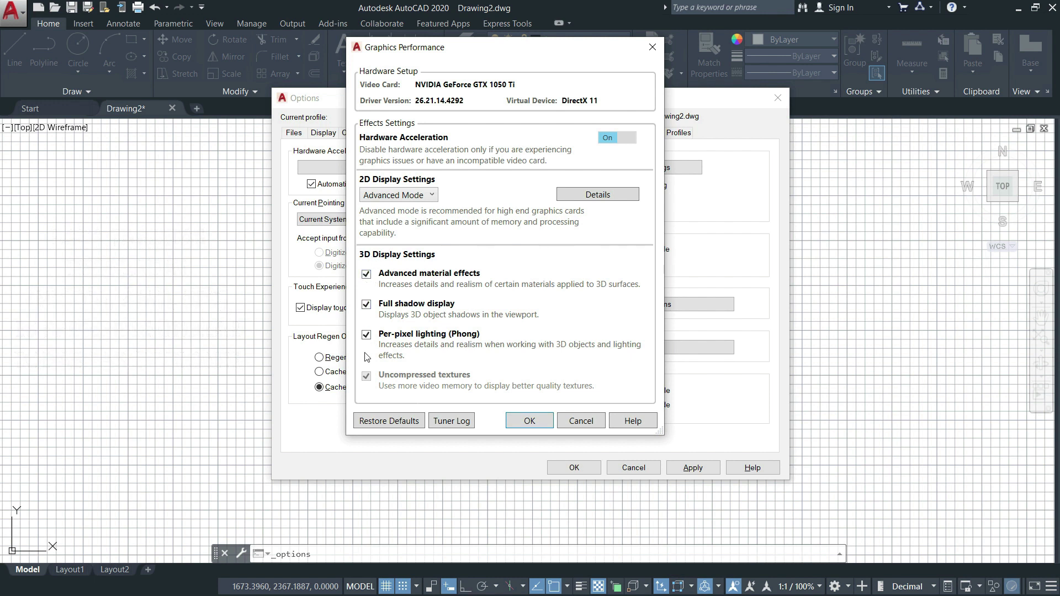
click(581, 193)
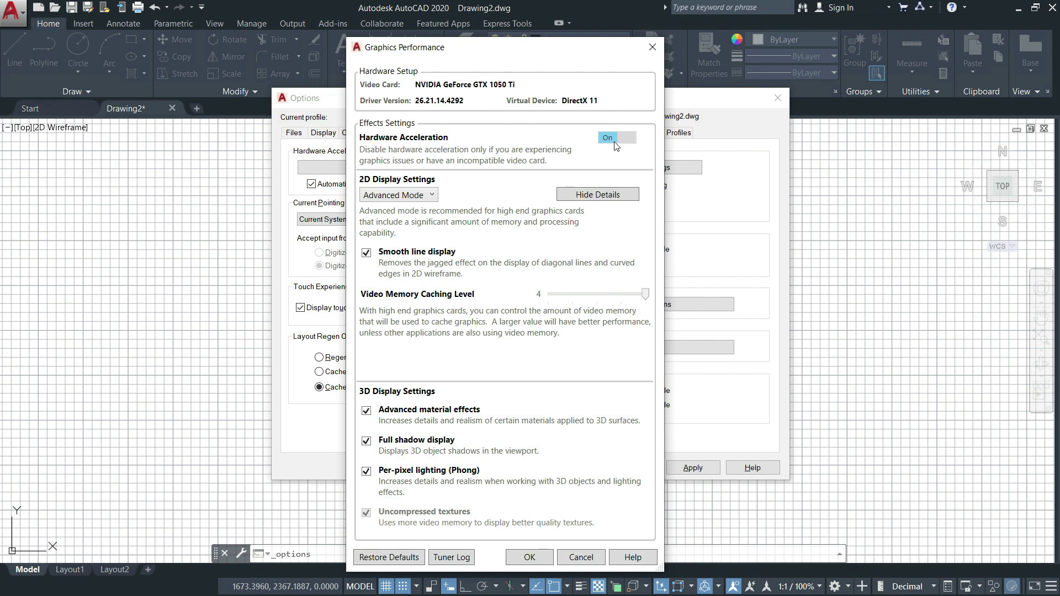
Step: Accept the graphics performance settings and select the arc and circle smoothness value in the display options
click(530, 557)
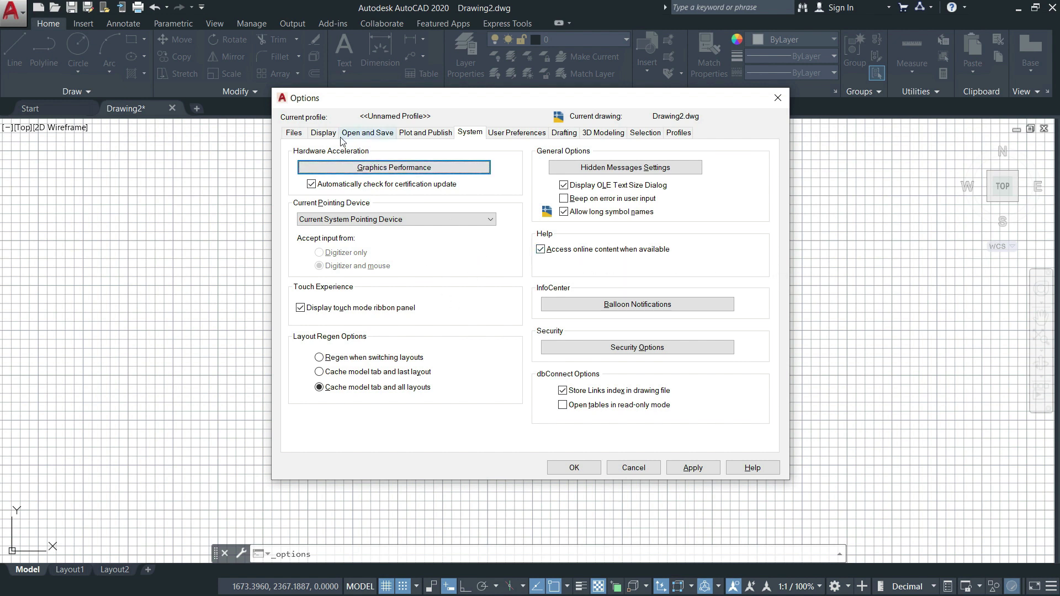
click(323, 133)
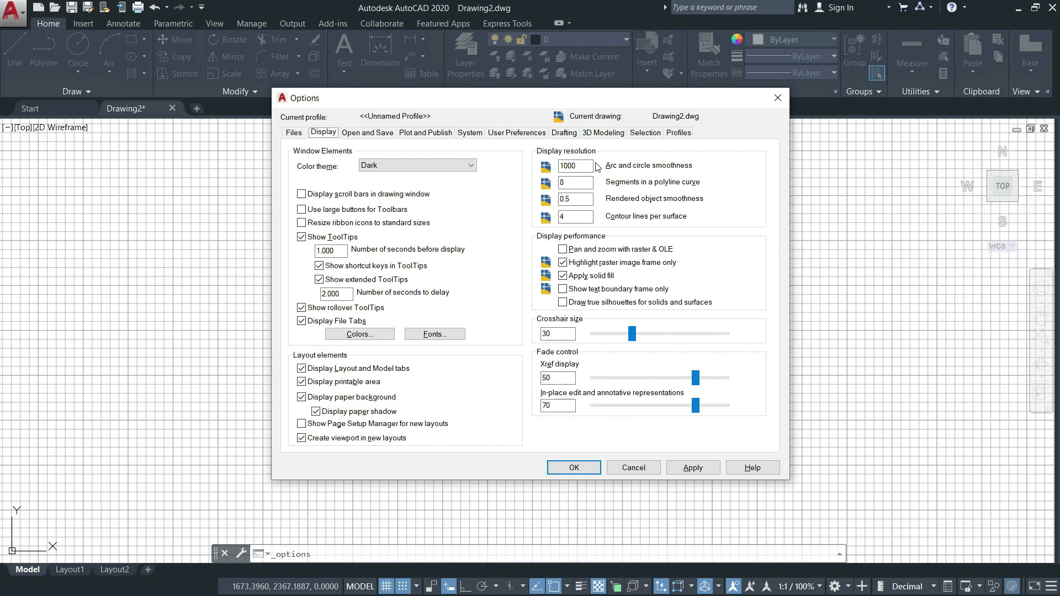
double_click(591, 166)
Step: Set DWG To PDF.pc3 as the default output device and activate the default location for plot-to-file operations
click(422, 134)
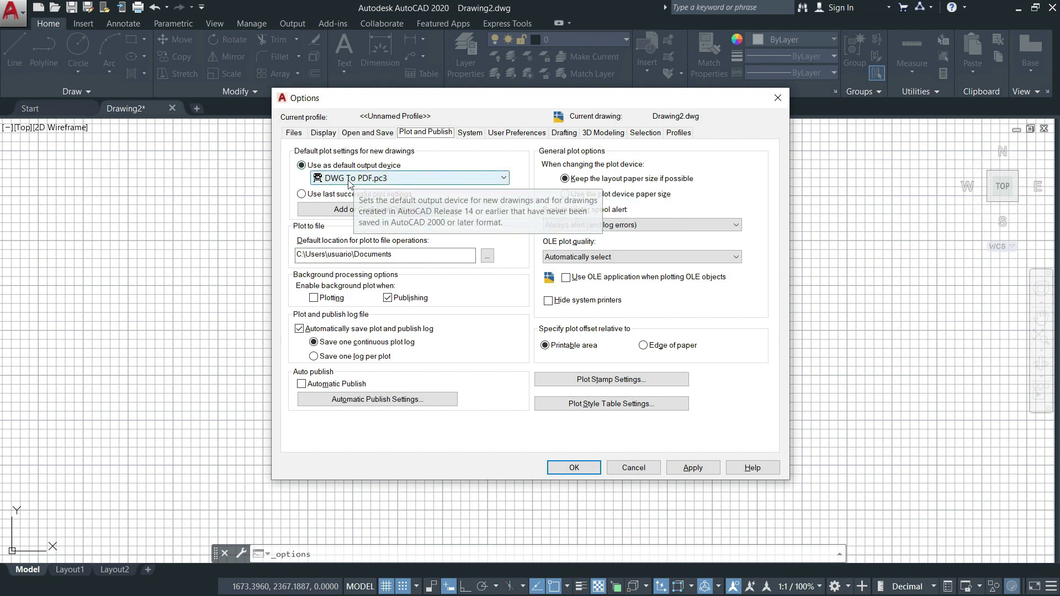
click(434, 180)
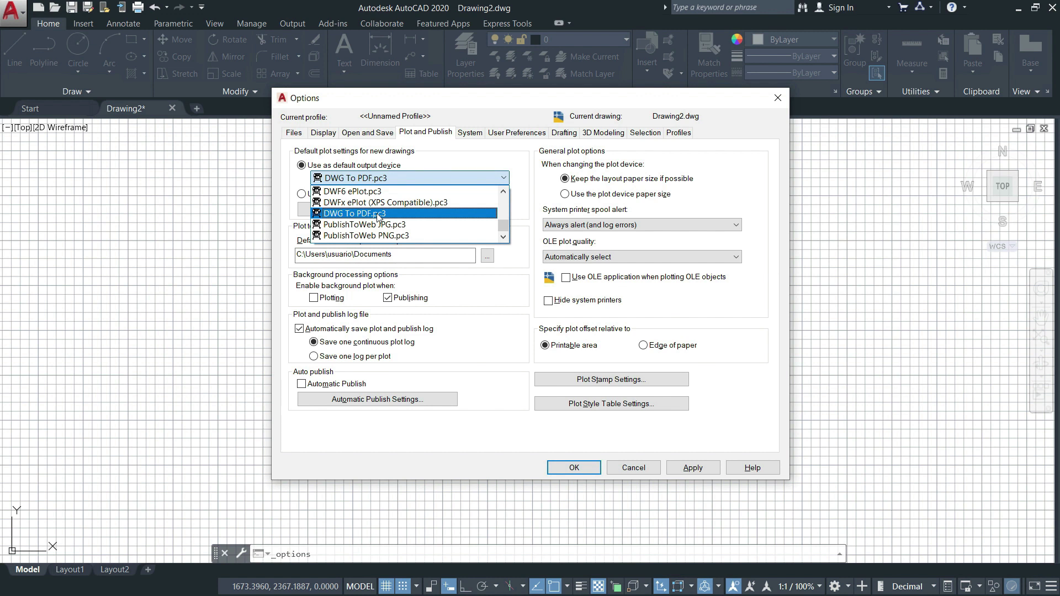
click(377, 213)
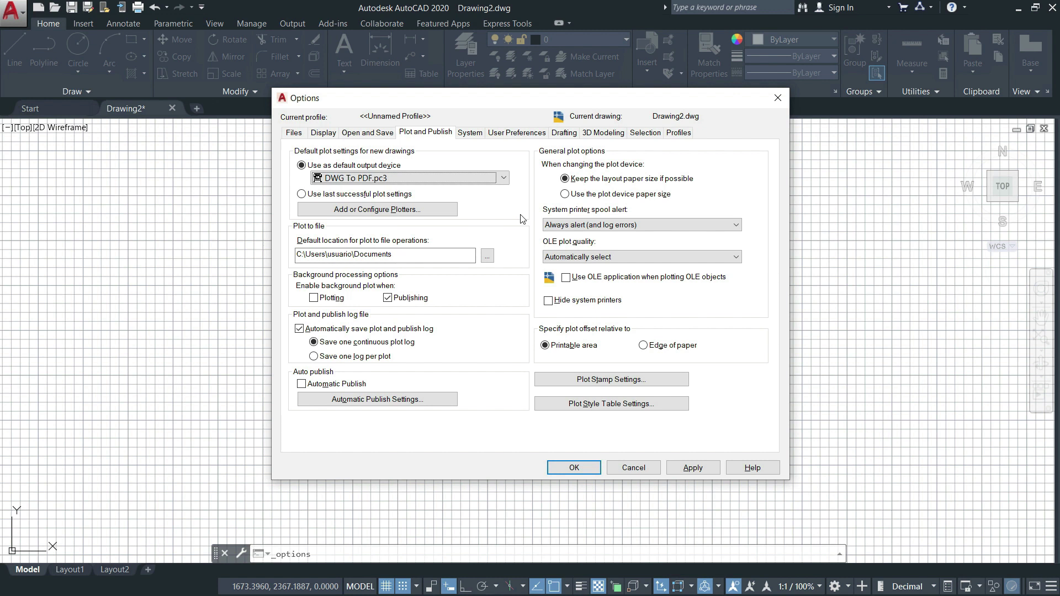
click(417, 253)
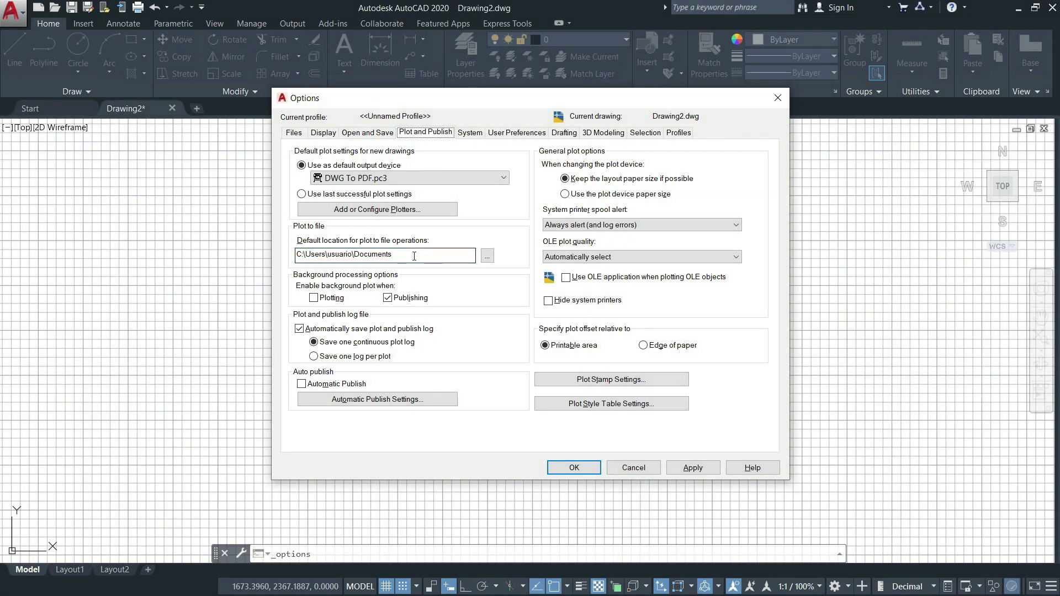
Step: Set both the source content units and the target drawing units of the insertion scale to Meters
click(517, 133)
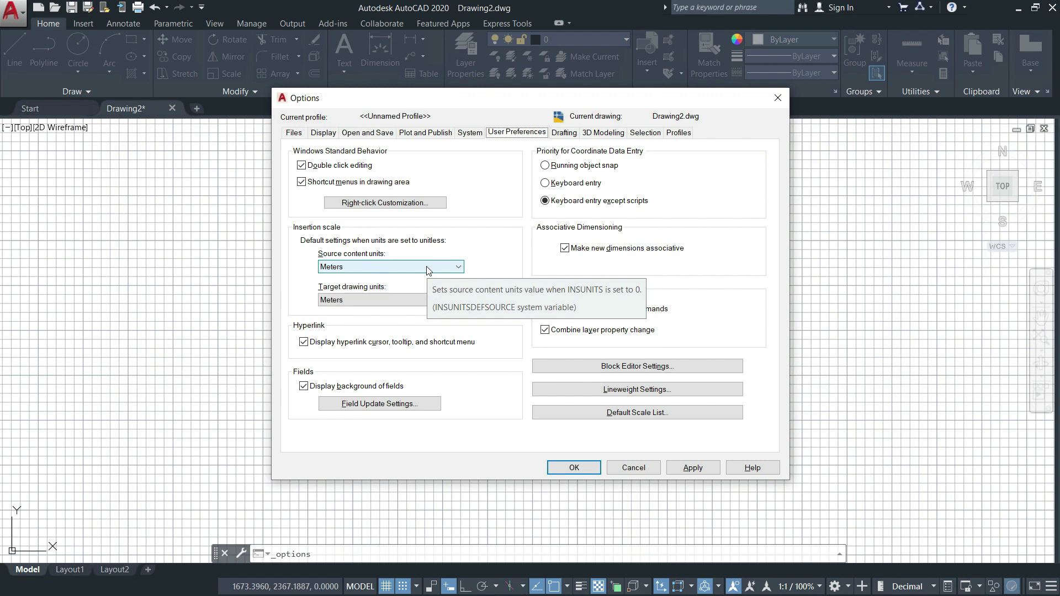
click(427, 270)
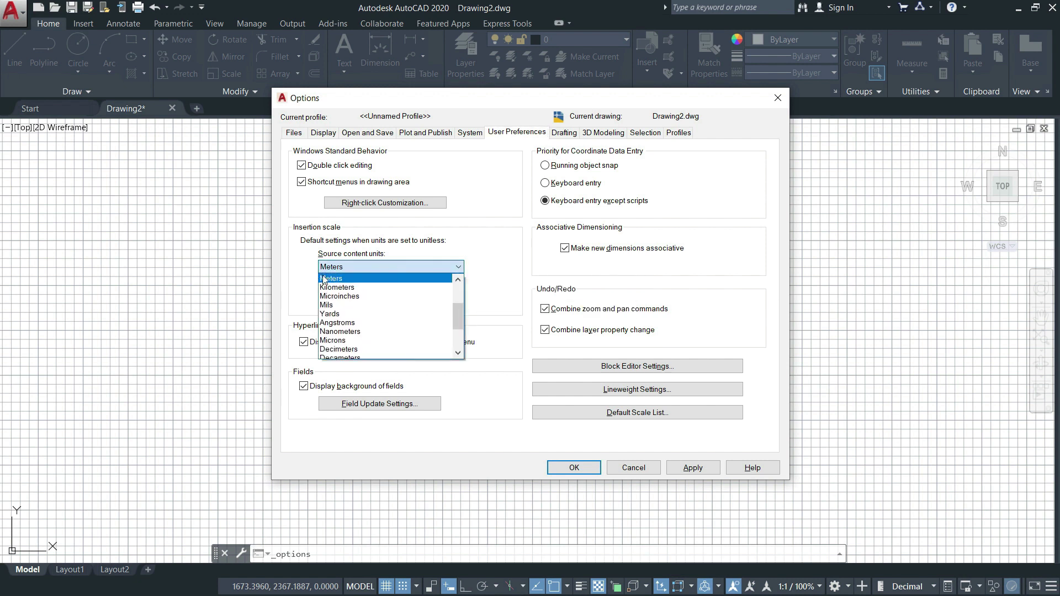
click(333, 278)
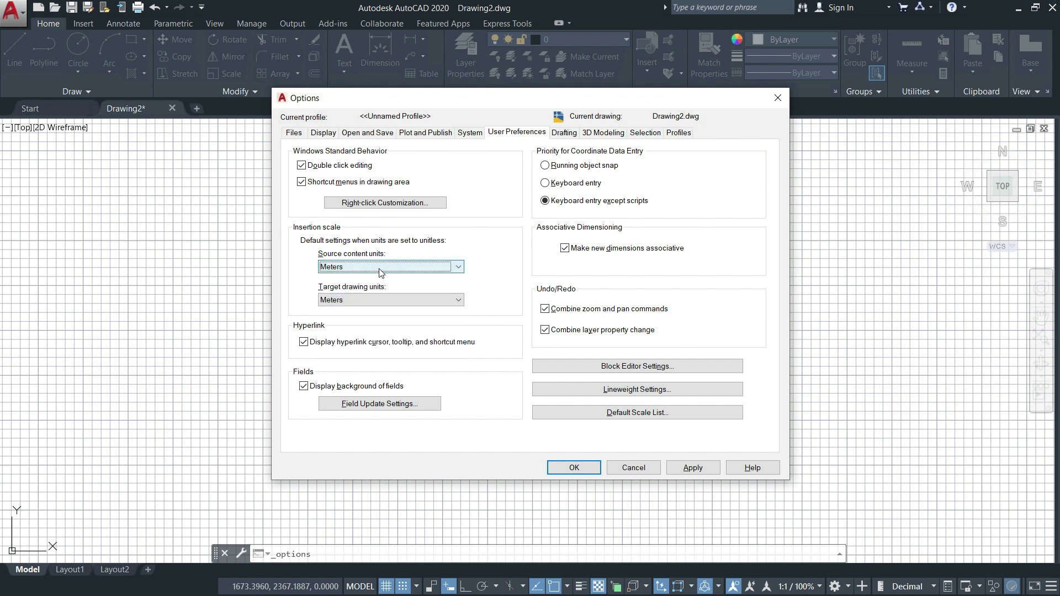
click(357, 300)
click(356, 312)
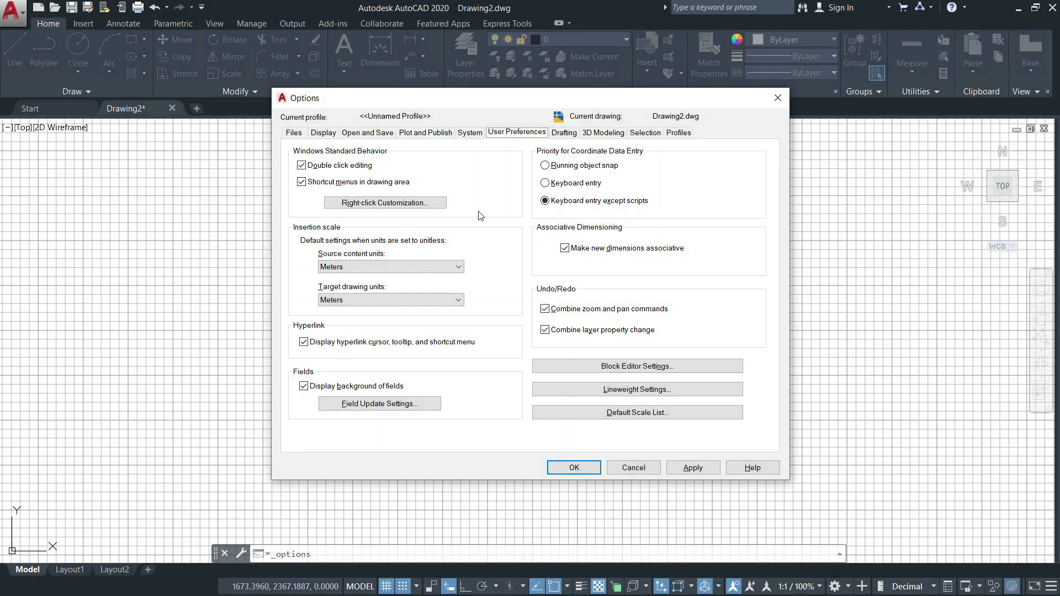
Step: Reduce the aperture size slightly in the drafting options, apply the change and close the options
click(564, 133)
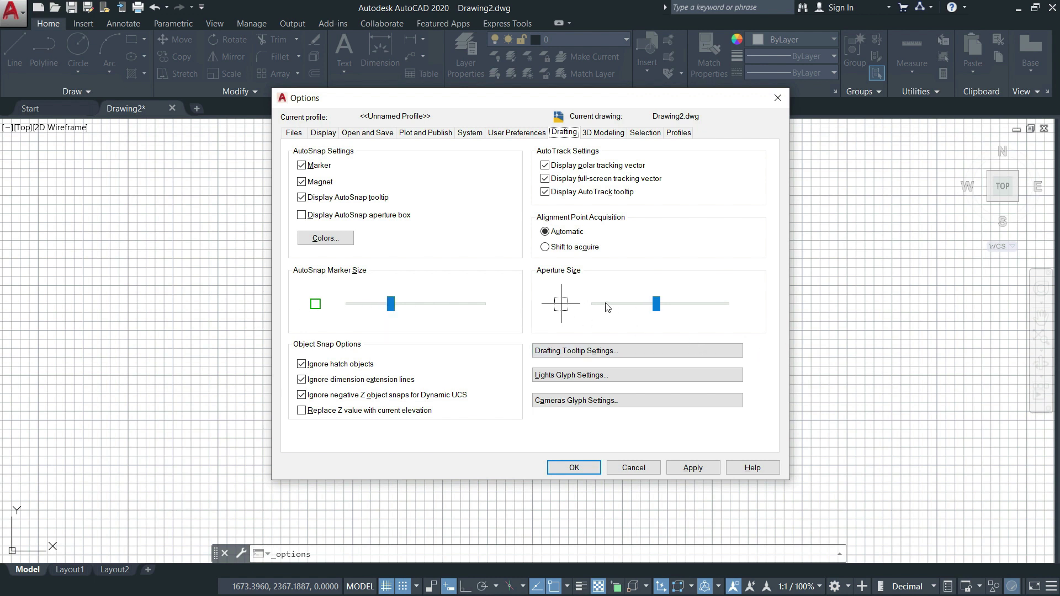
mouse_move(656, 305)
mouse_down()
mouse_move(641, 307)
mouse_move(650, 308)
mouse_up()
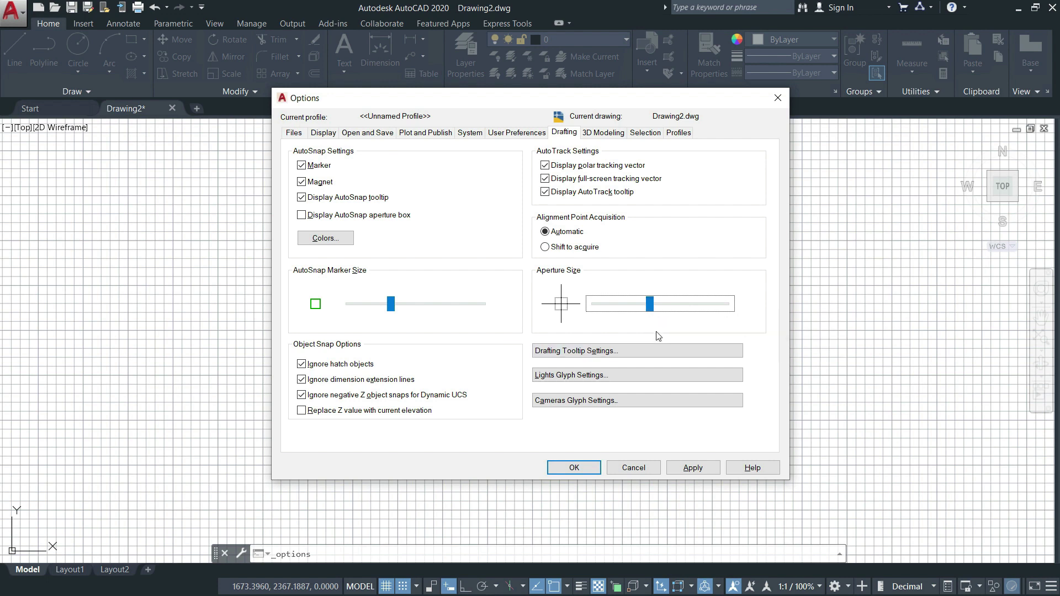
click(694, 468)
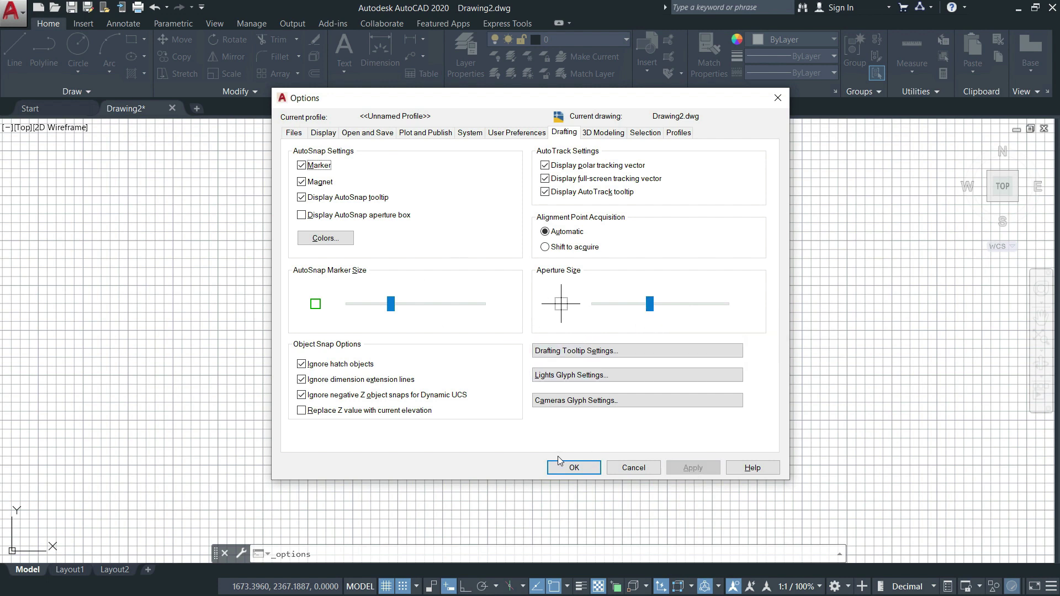
click(583, 469)
scroll(445, 374, up, 2)
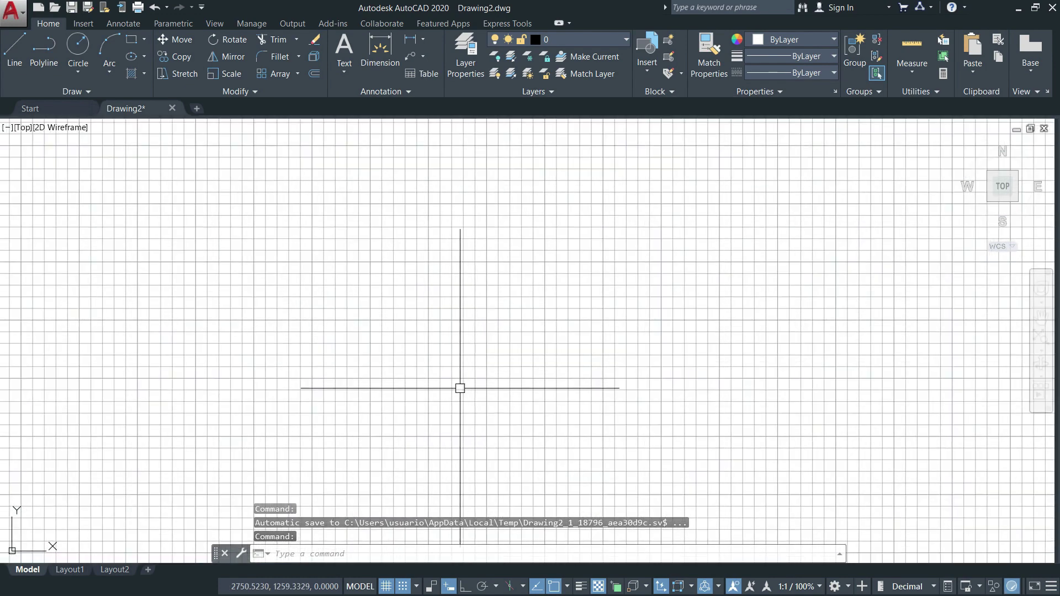
scroll(458, 378, up, 3)
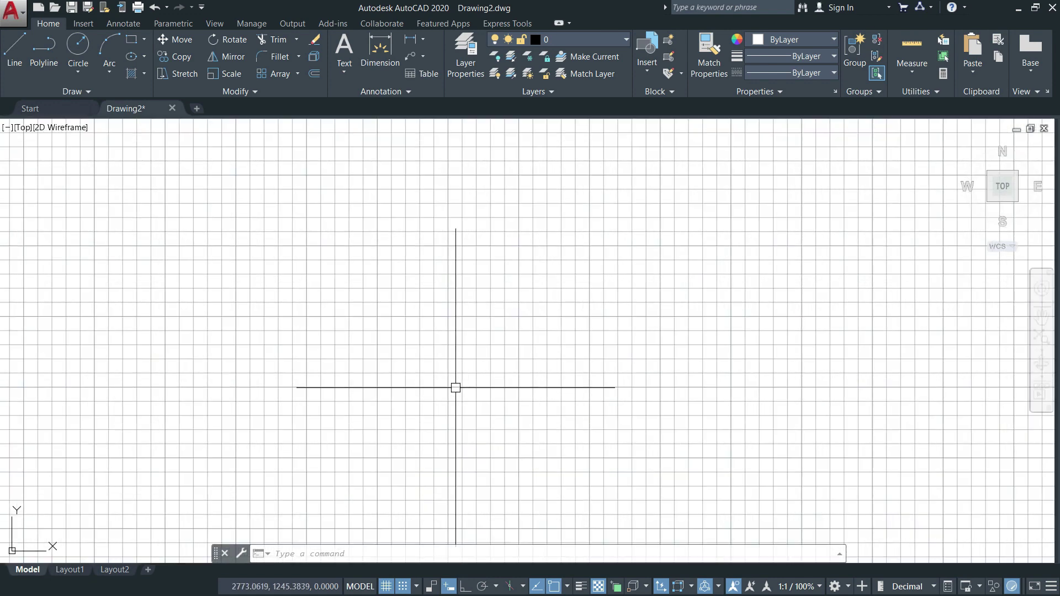
right_click(511, 344)
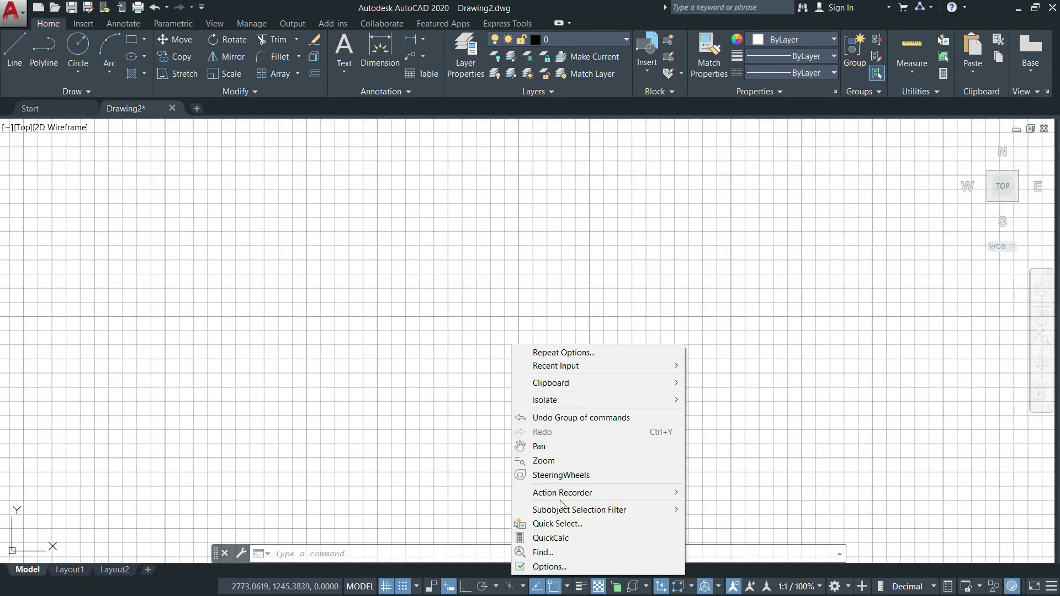
click(568, 564)
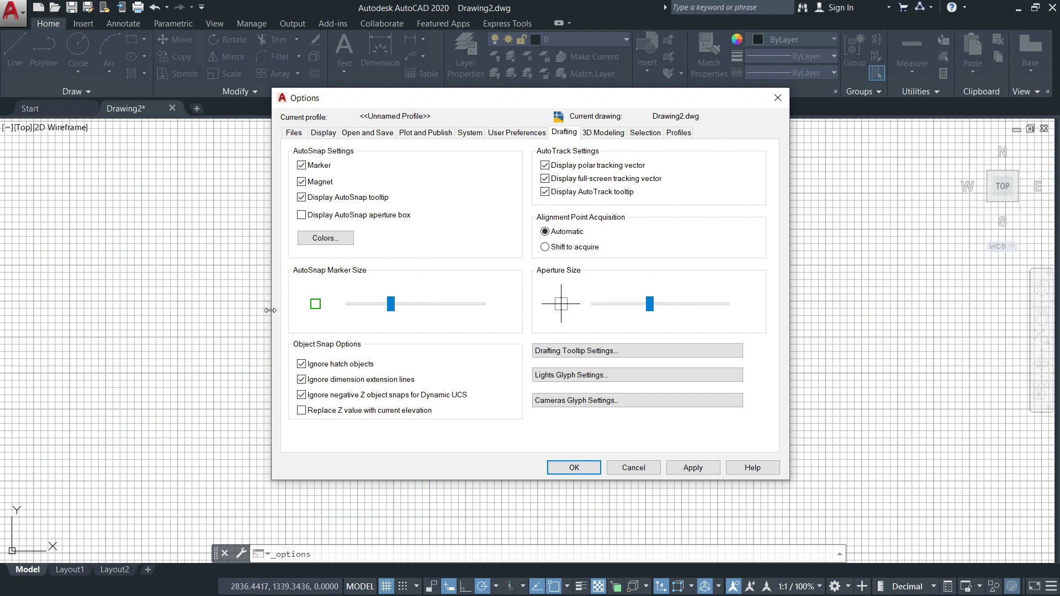
key(Escape)
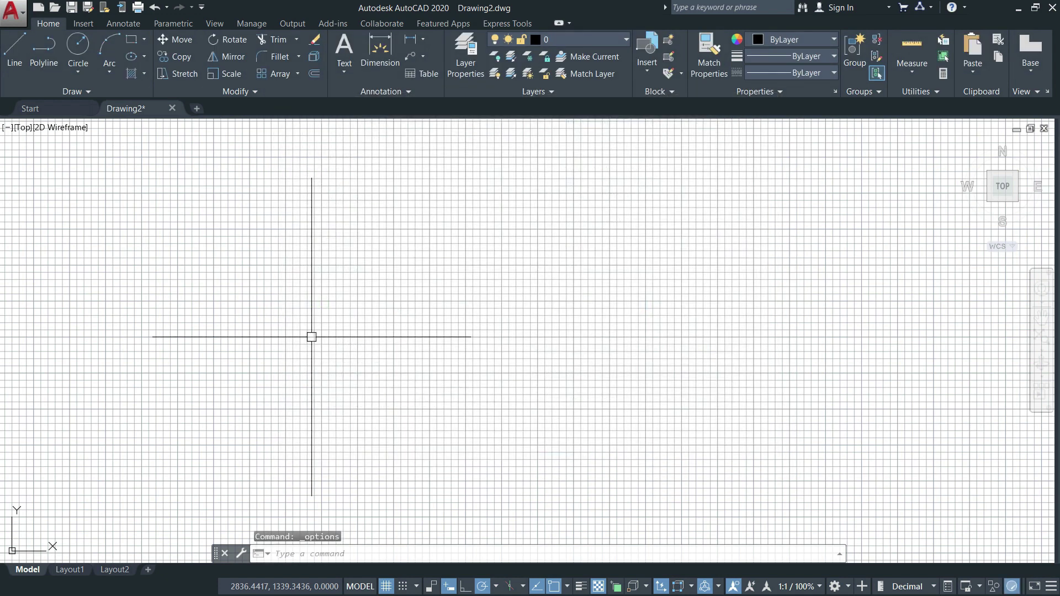
Step: Draw an upright rectangle freehand in the empty model space with the Rectangle command
text(rec)
key(Return)
click(283, 330)
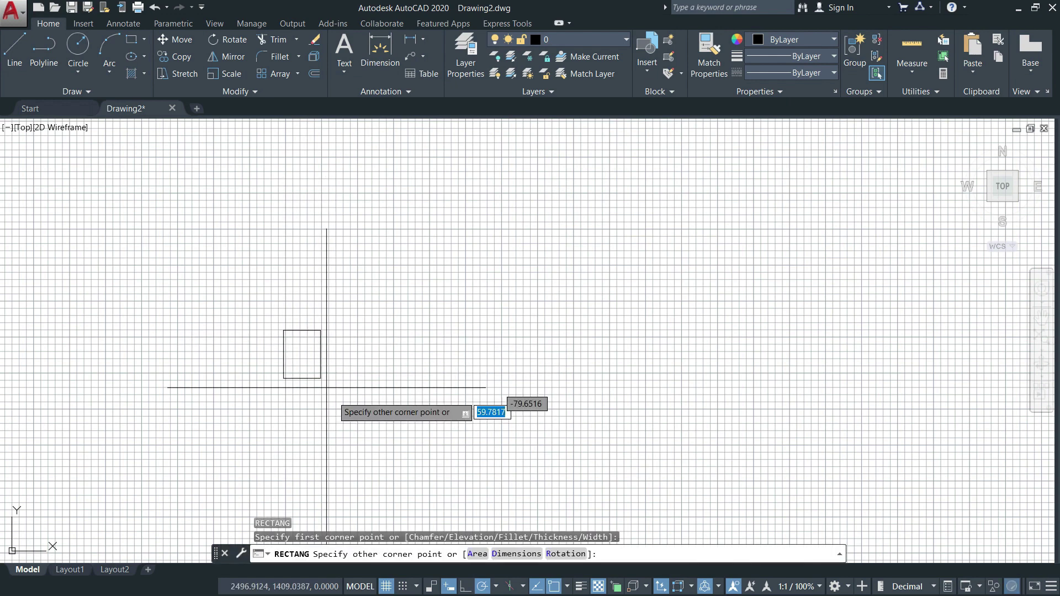
click(367, 428)
scroll(334, 407, up, 4)
Step: Start the Line command to examine the AutoSnap markers at the rectangle's corners, and cancel it
text(l)
key(Return)
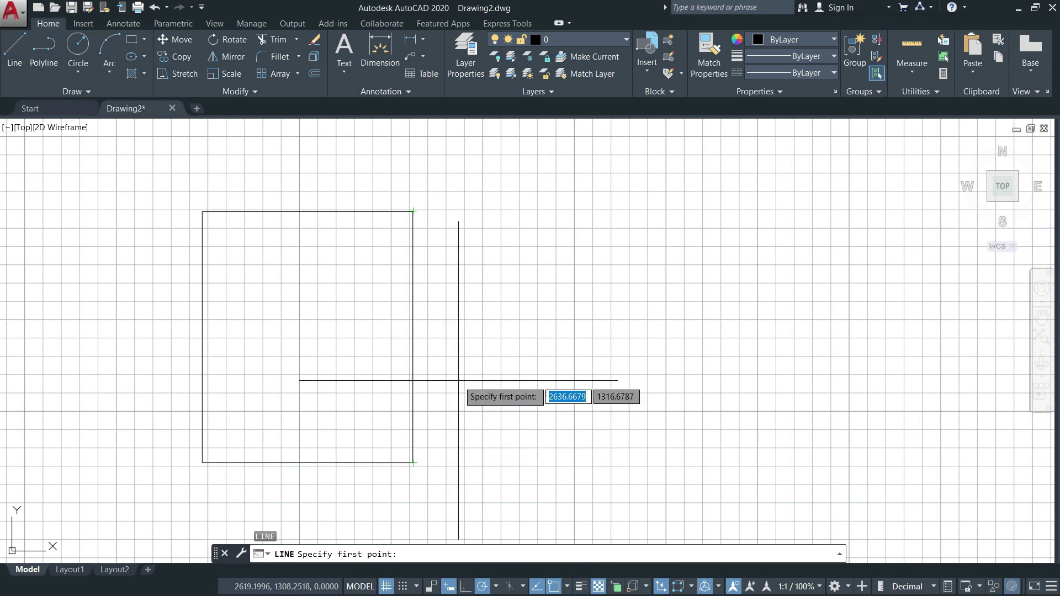
key(Return)
key(Escape)
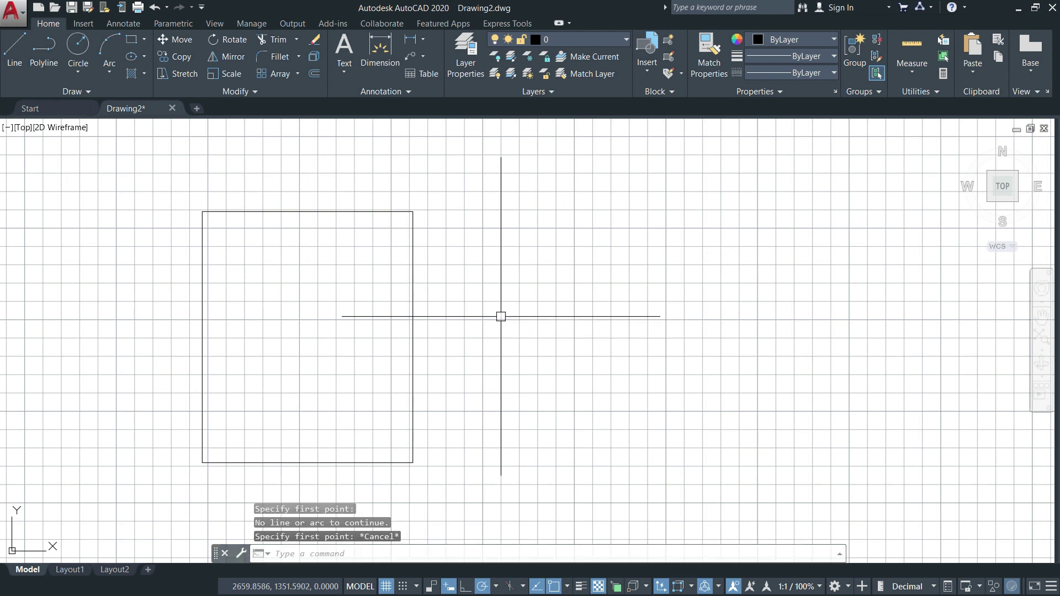
Step: Increase the AutoSnap marker size slightly in the drafting options, apply the change and close the options
right_click(500, 315)
click(567, 539)
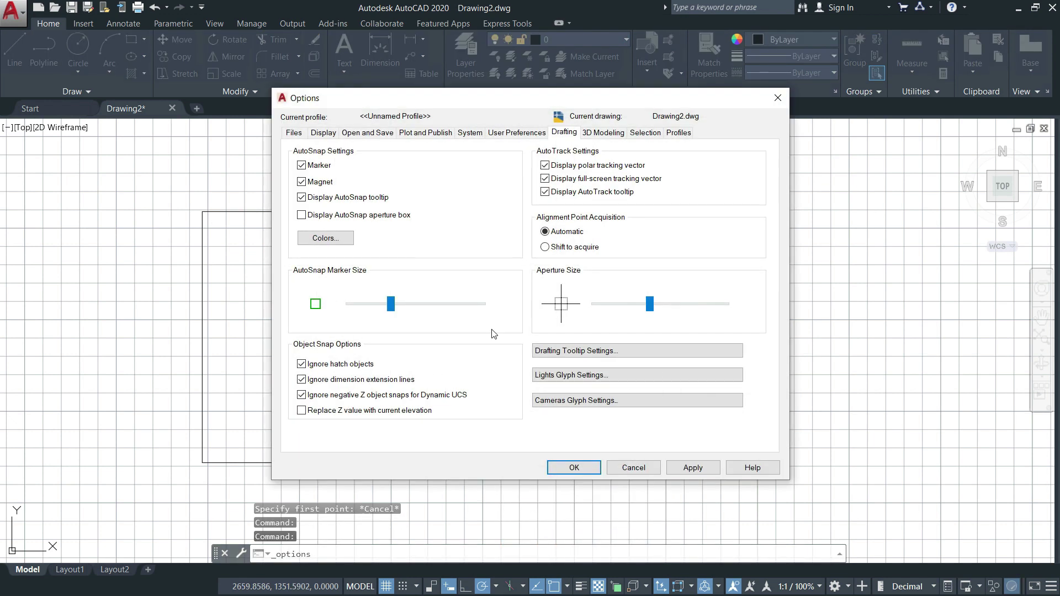
drag(391, 305, 403, 308)
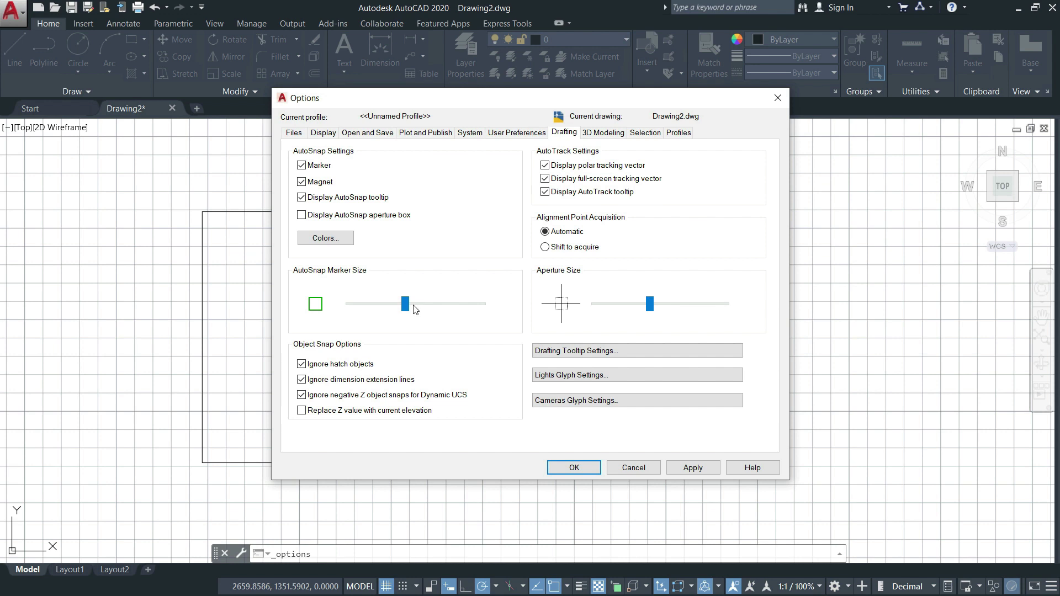
drag(406, 311, 398, 310)
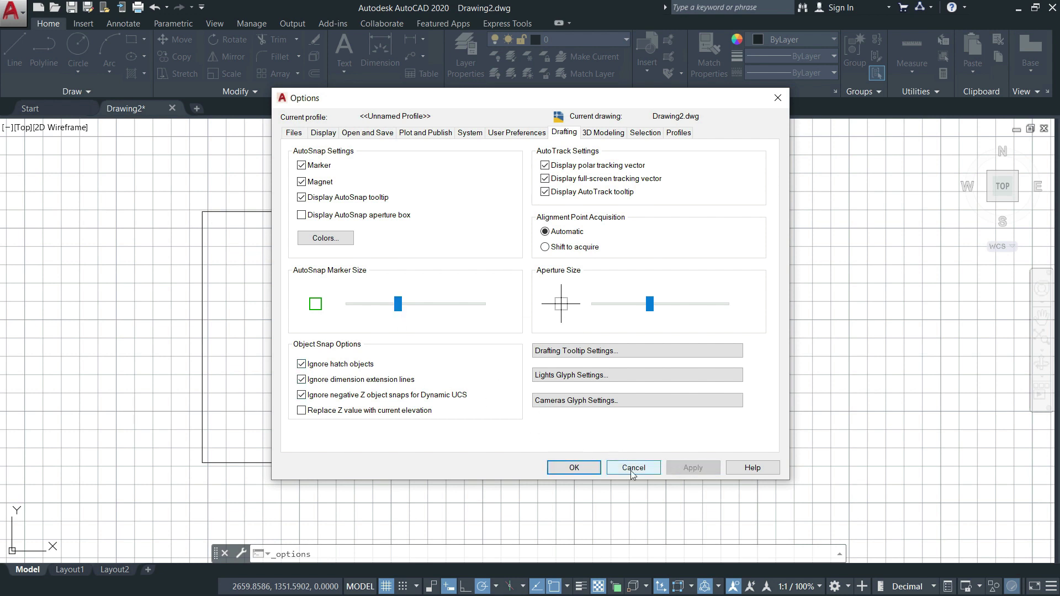
click(575, 467)
Step: Check the resized AutoSnap marker on the rectangle's lower-right corner using the Line command without drawing anything
key(Escape)
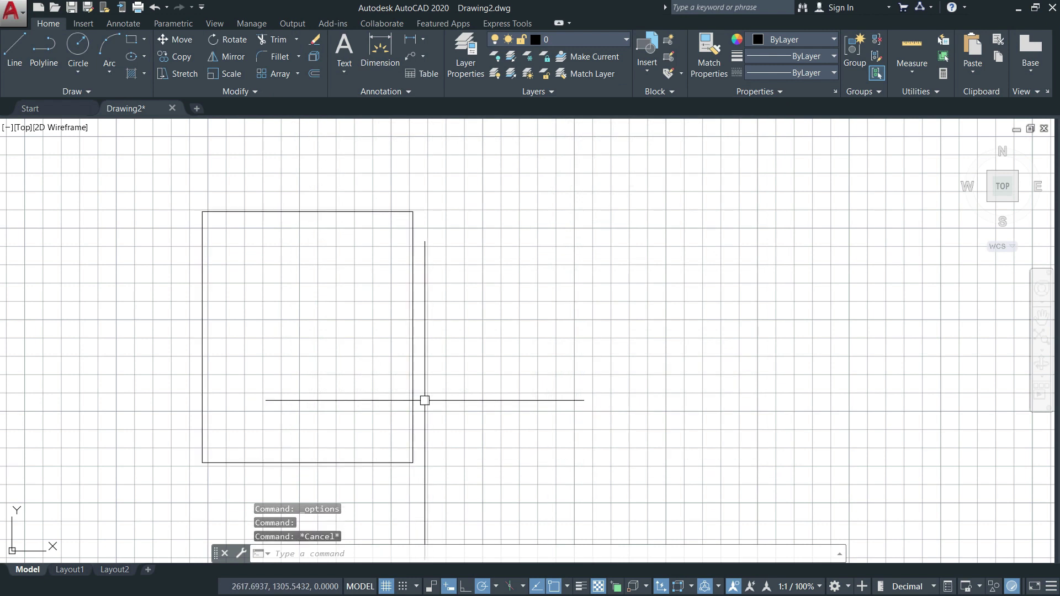
text(l)
key(Return)
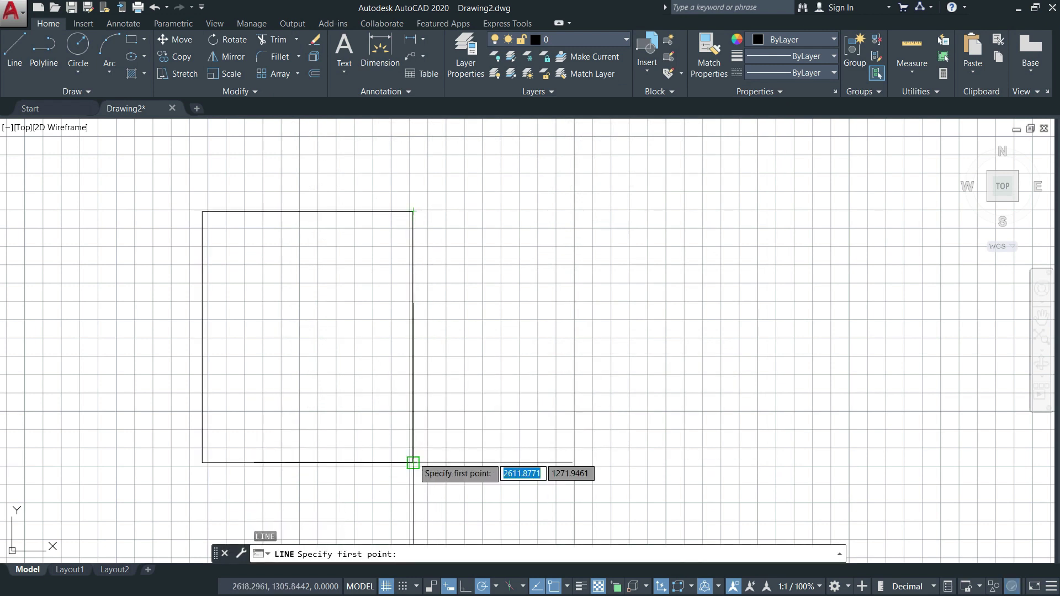
key(Escape)
Step: Reopen the options, review the 3D modeling and selection settings, and close them
right_click(487, 268)
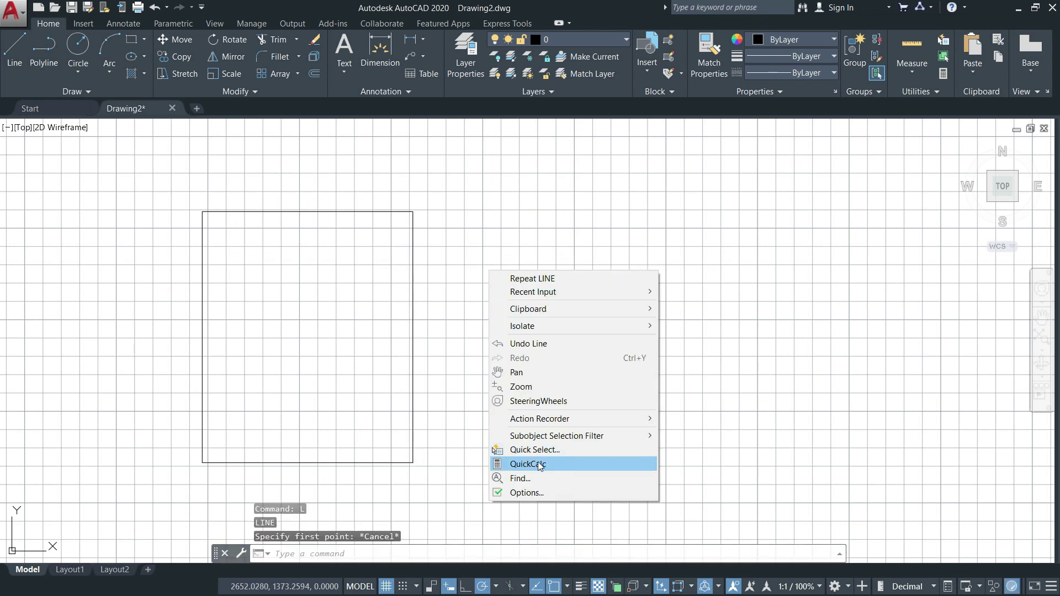
click(530, 492)
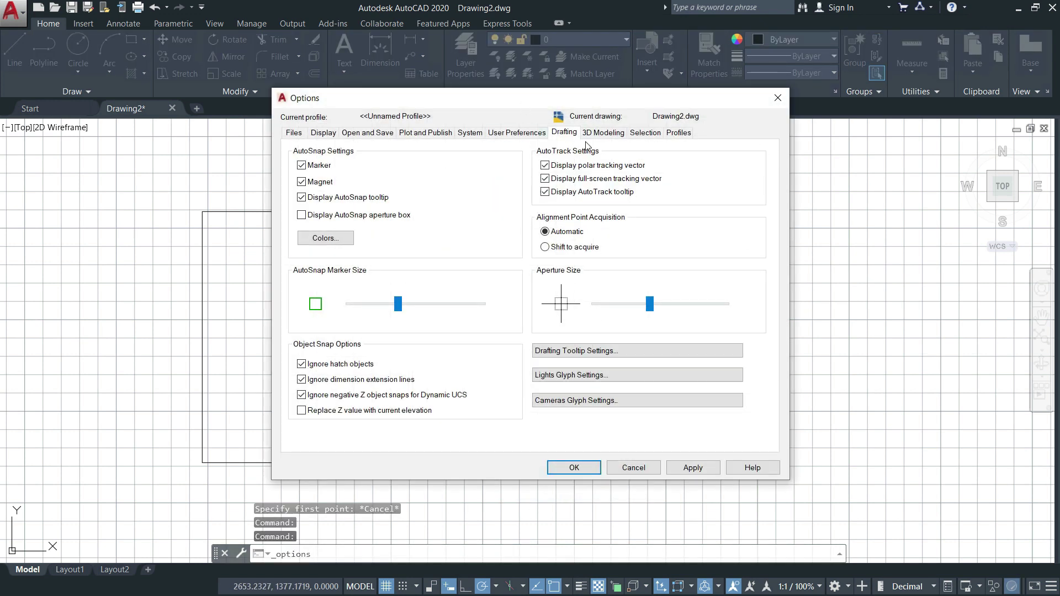
click(598, 136)
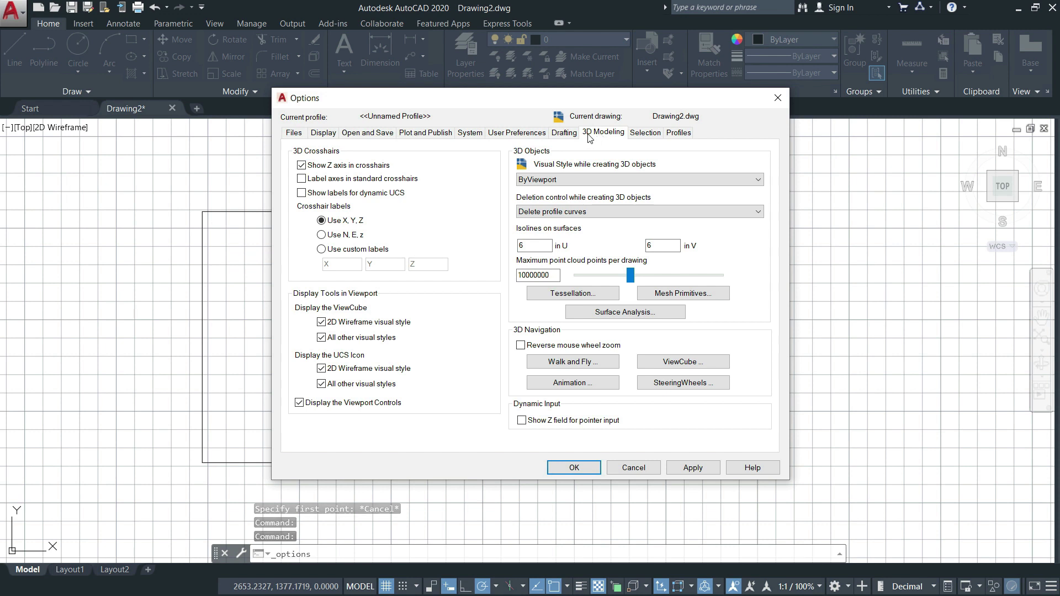
click(645, 135)
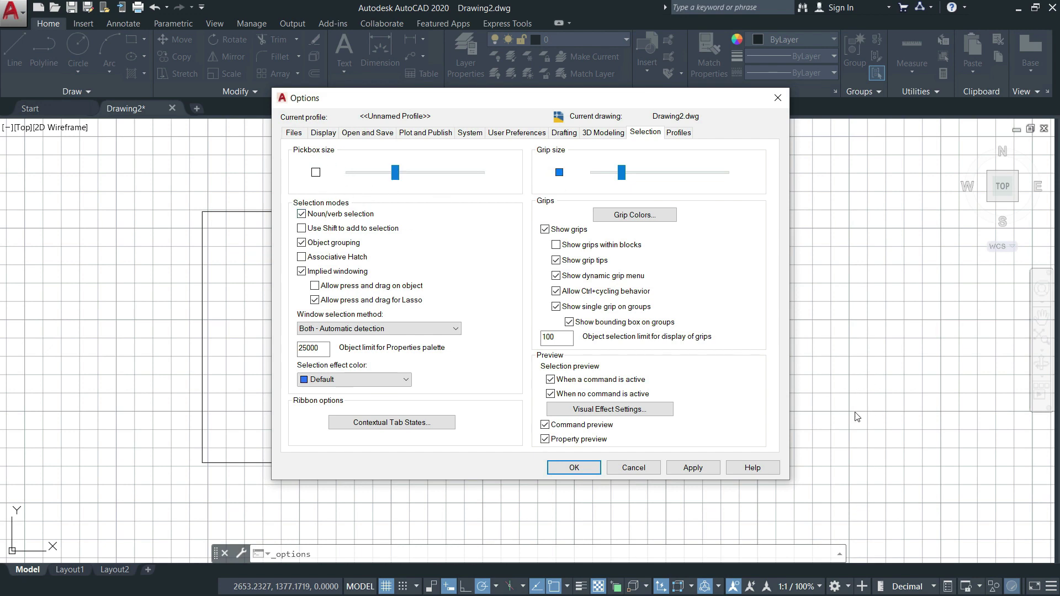
key(Return)
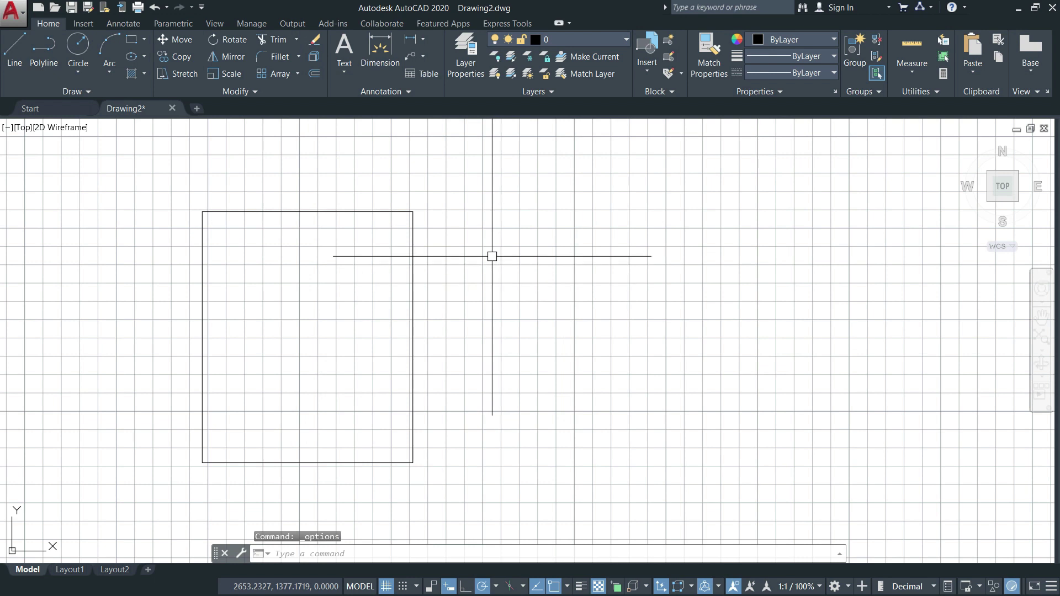
Step: Start the Move command to examine the pickbox cursor size, and cancel it
text(m)
key(Return)
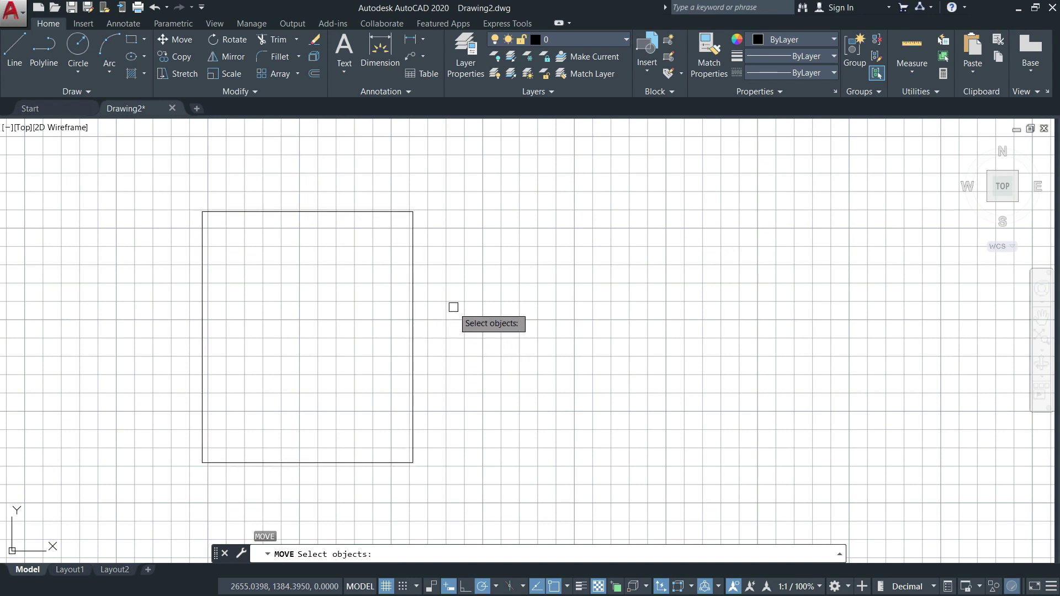
key(Escape)
Step: Reopen the selection options and increase the pickbox size slightly
right_click(485, 270)
click(532, 490)
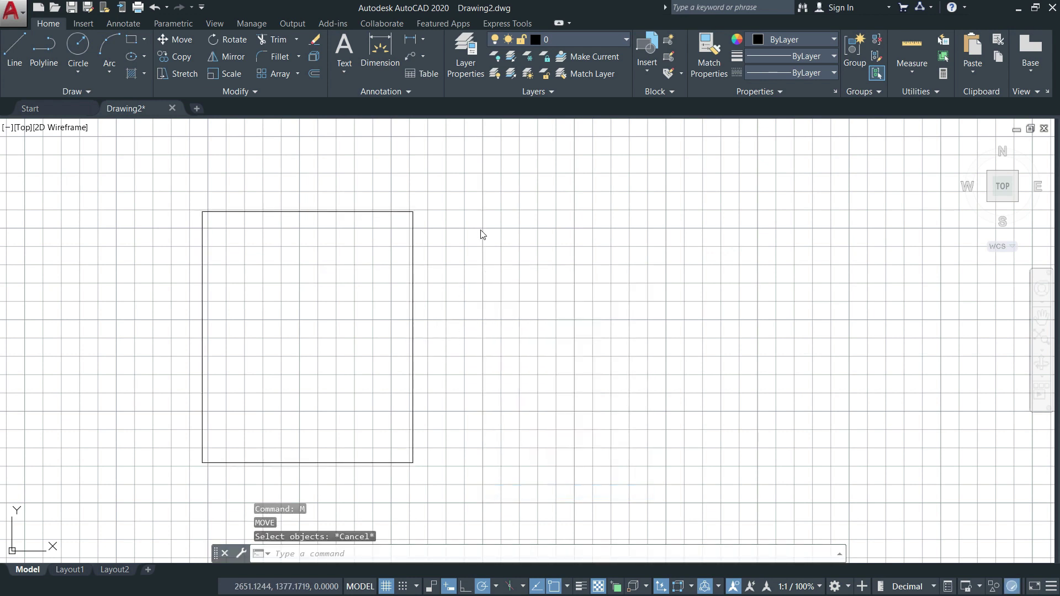
click(644, 132)
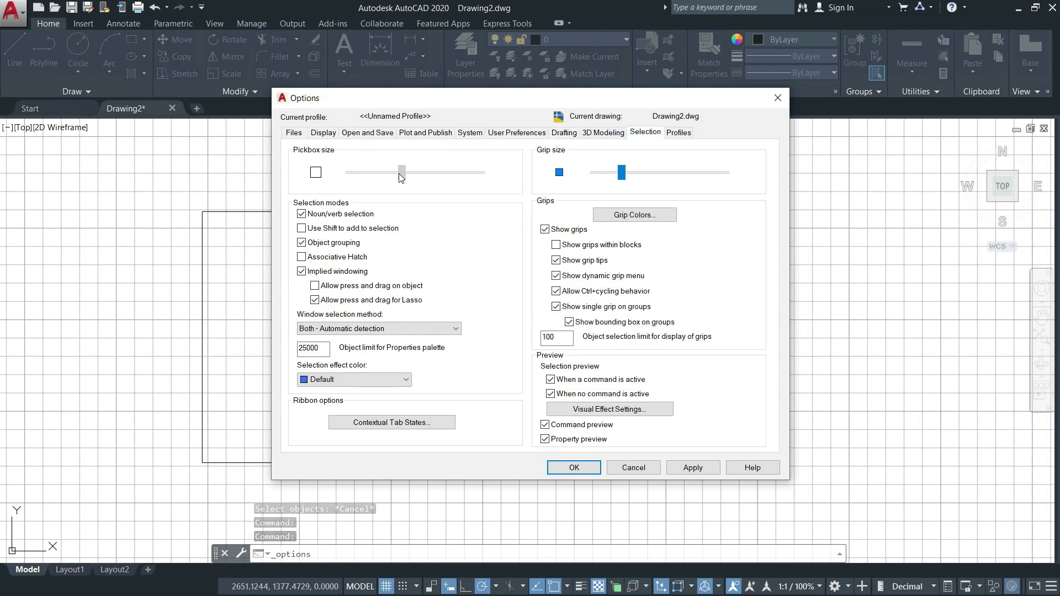
drag(395, 175, 402, 173)
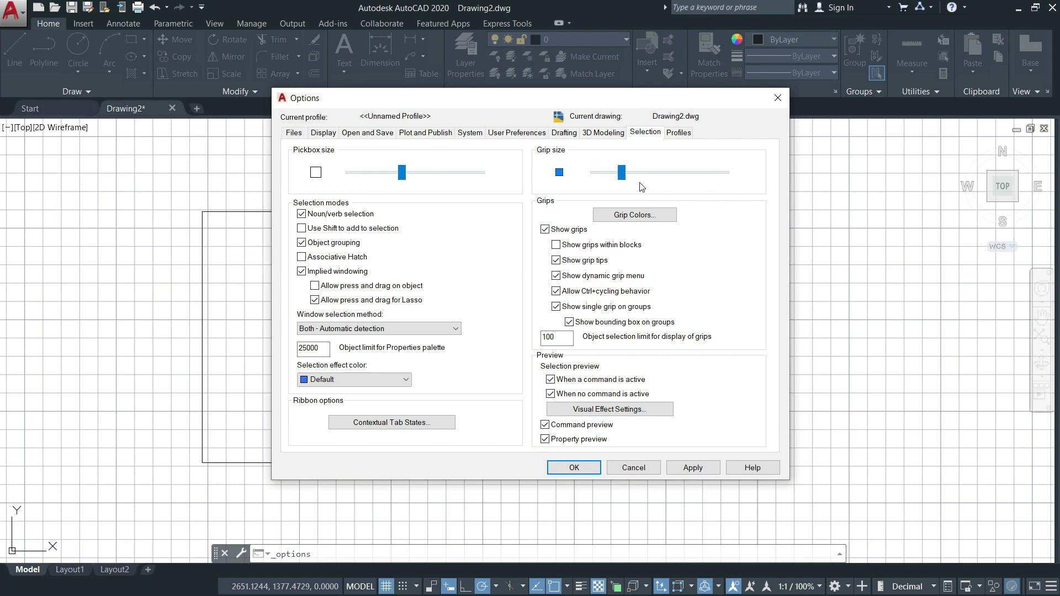
Step: Apply the new pickbox size and check it on the rectangle's edge with the Move command, cancelling without moving anything
click(692, 468)
click(574, 468)
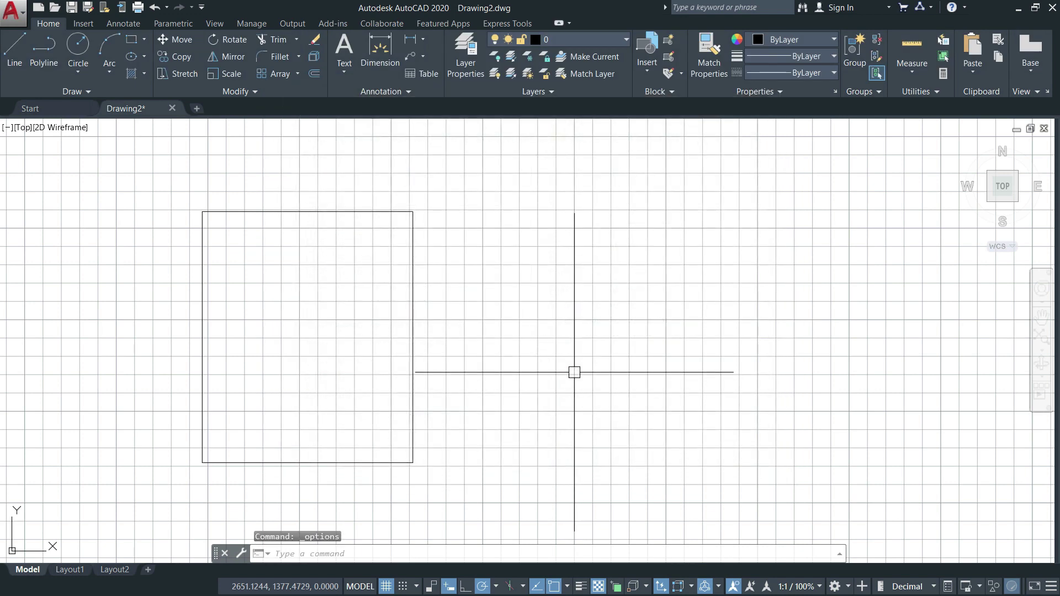
text(m)
key(Return)
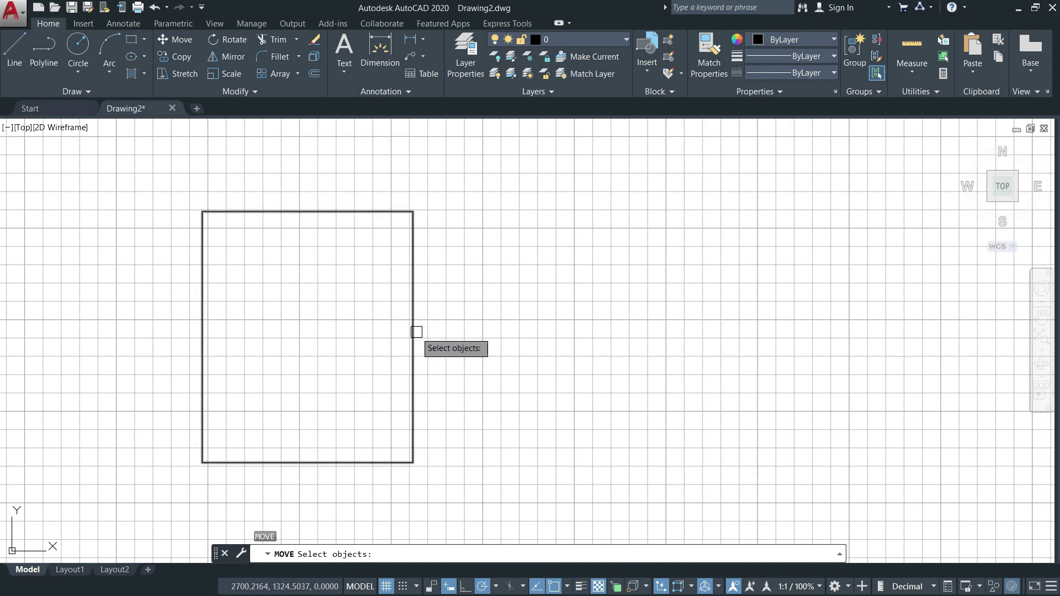
key(Escape)
Step: Reopen the options to review the grip size setting, close them, and select the rectangle to examine its grips
right_click(495, 279)
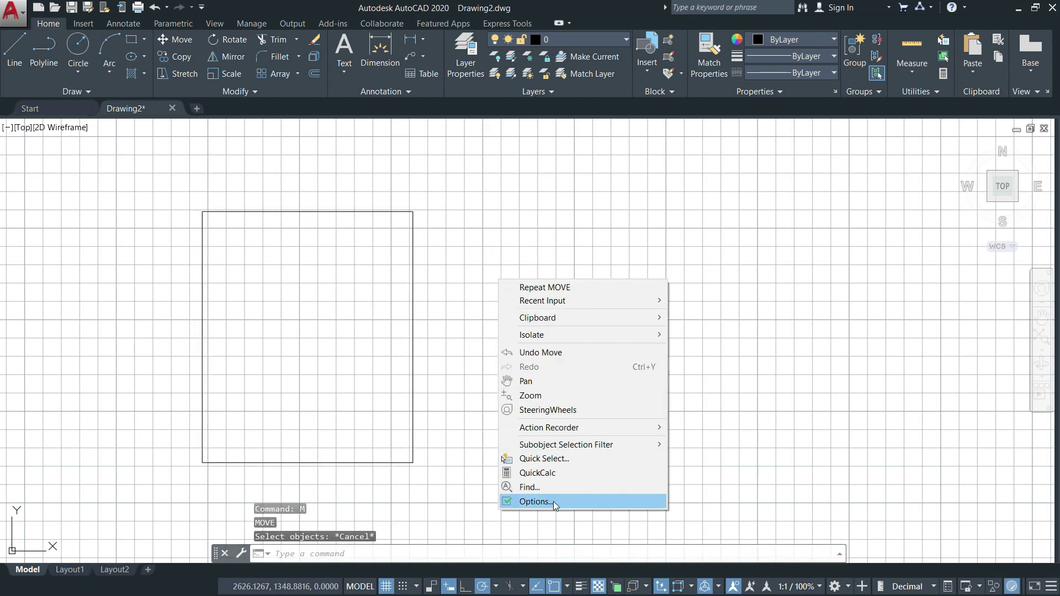
click(554, 502)
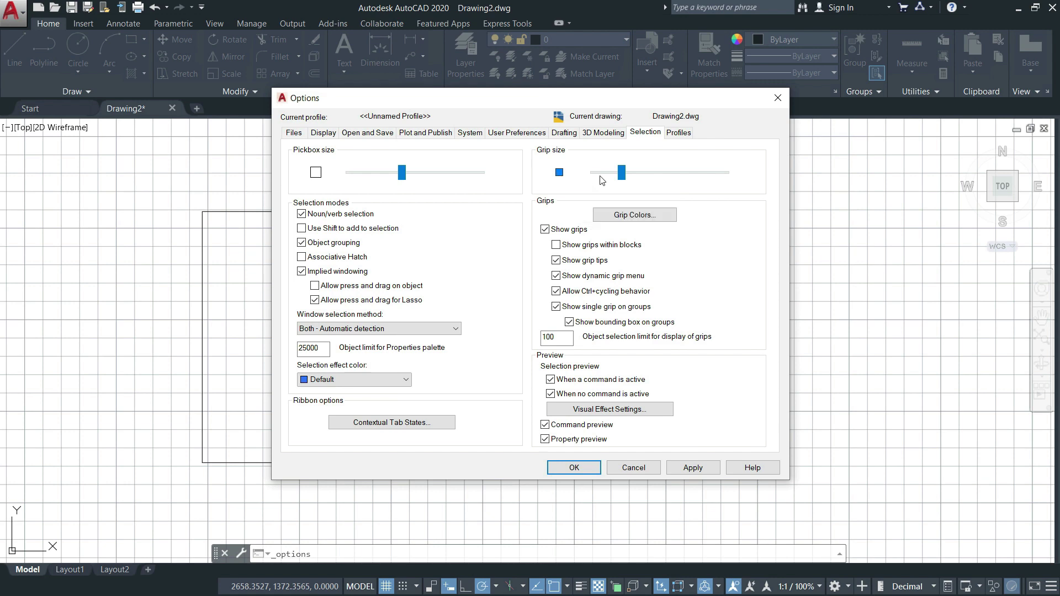
drag(622, 175, 623, 179)
key(Return)
click(414, 361)
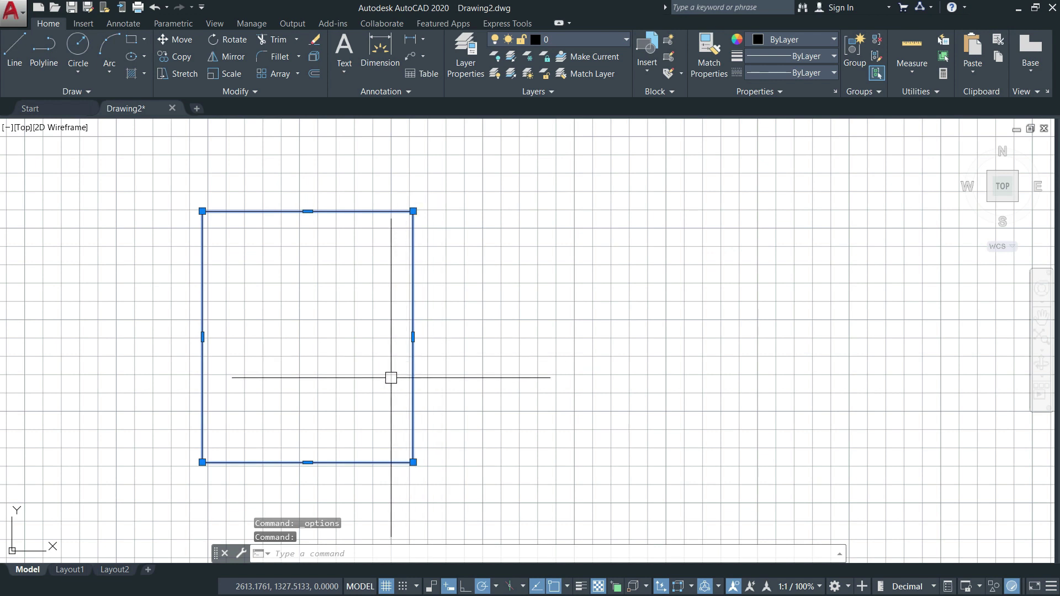
middle_drag(378, 374, 446, 364)
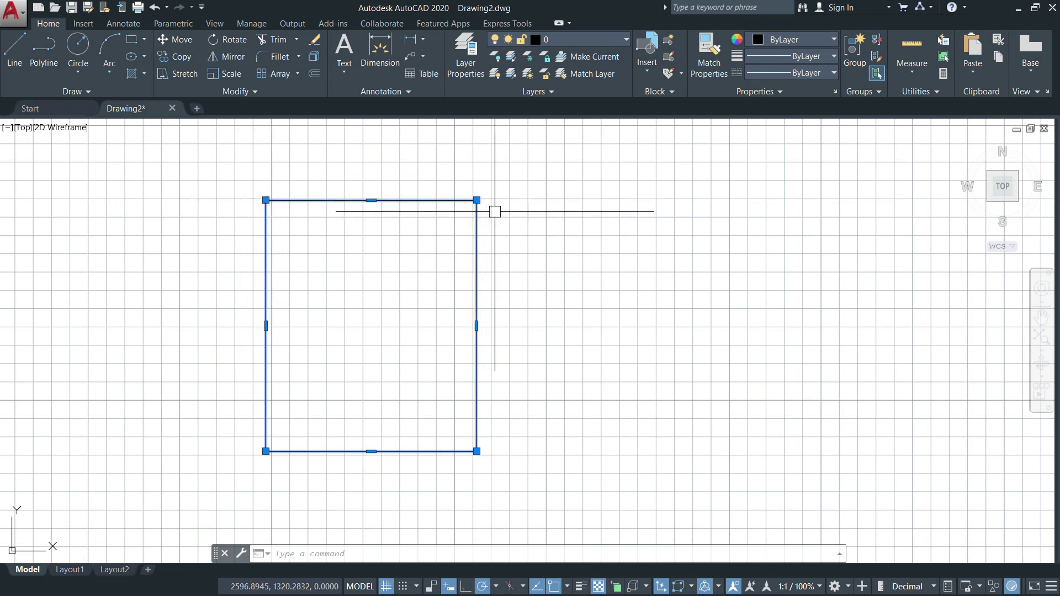
Step: Deselect the rectangle, reopen the selection options, and increase the grip size slightly
right_click(555, 271)
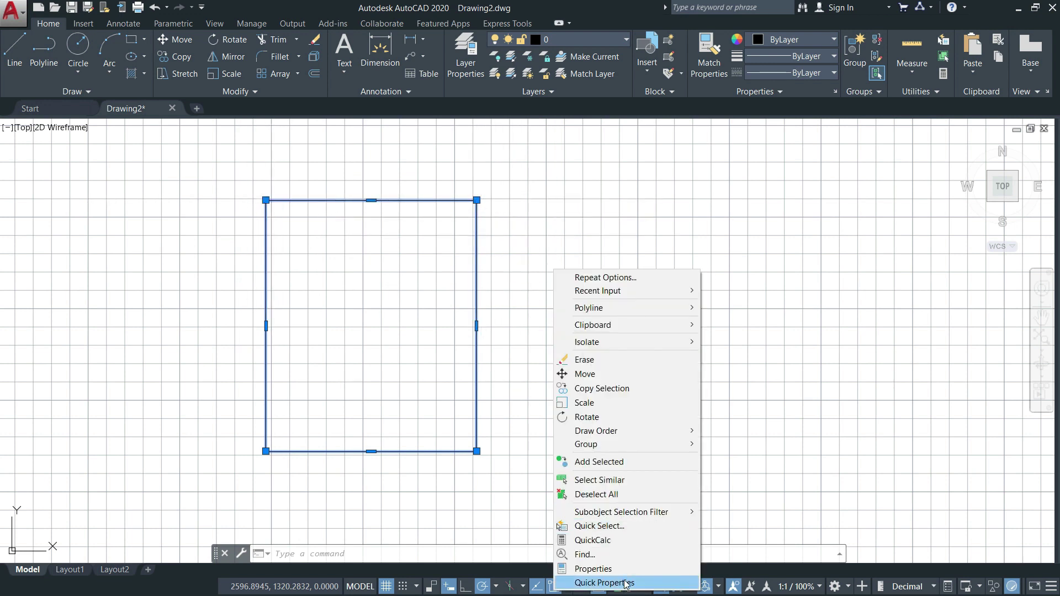
key(Escape)
right_click(562, 204)
click(603, 427)
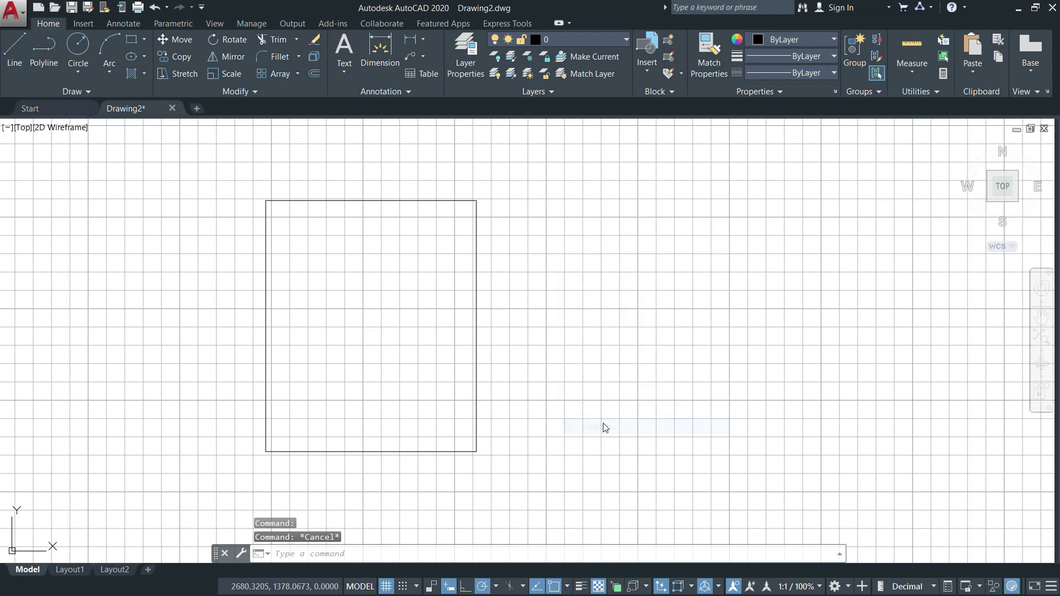
drag(621, 172, 638, 180)
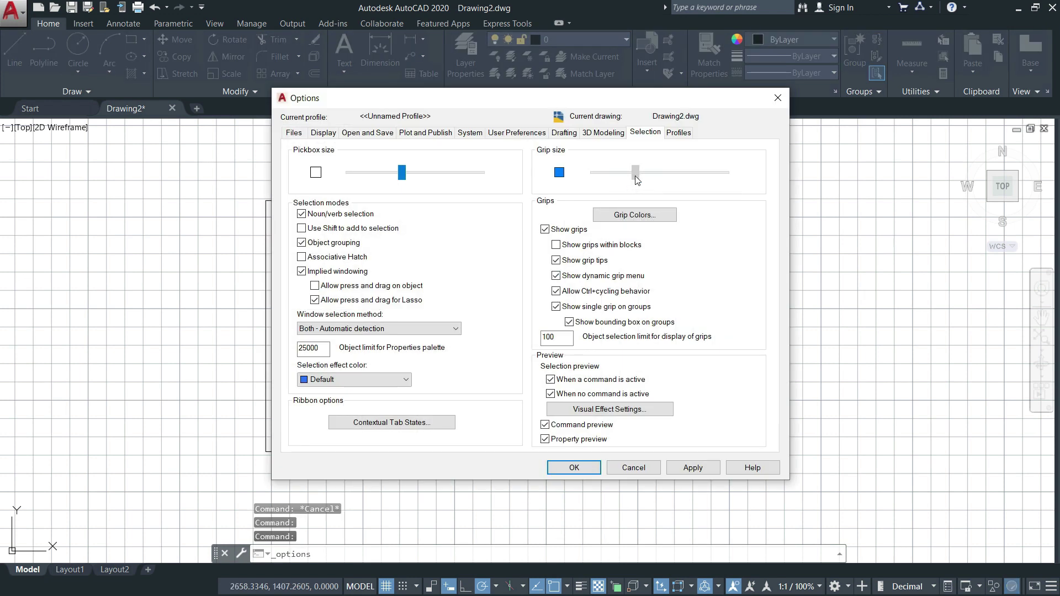
click(693, 468)
click(600, 468)
Step: Select the rectangle, try stretching its lower-right corner by the grip, and undo the stretch
click(476, 379)
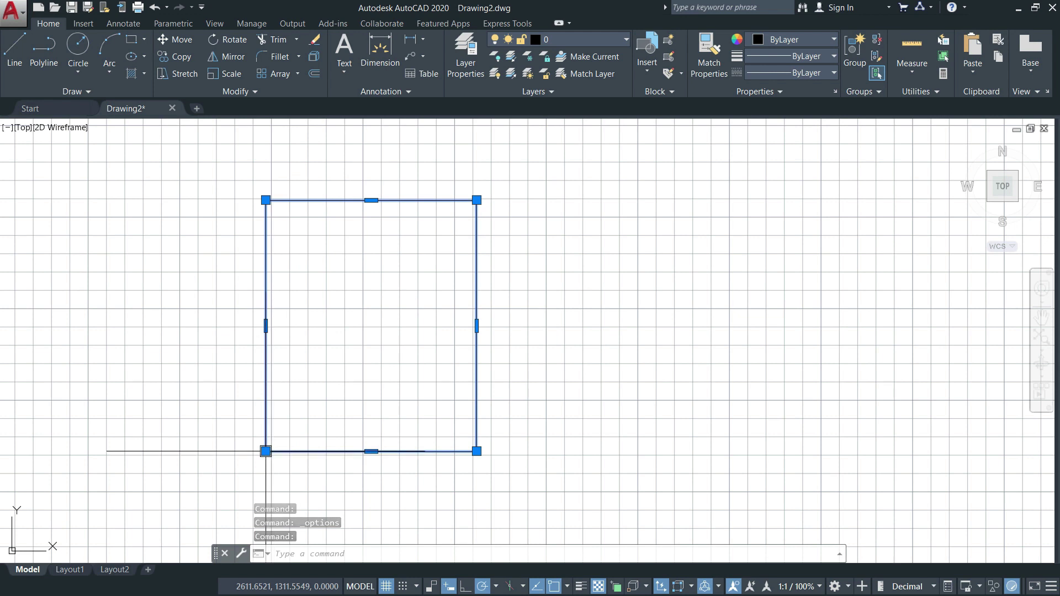
click(476, 451)
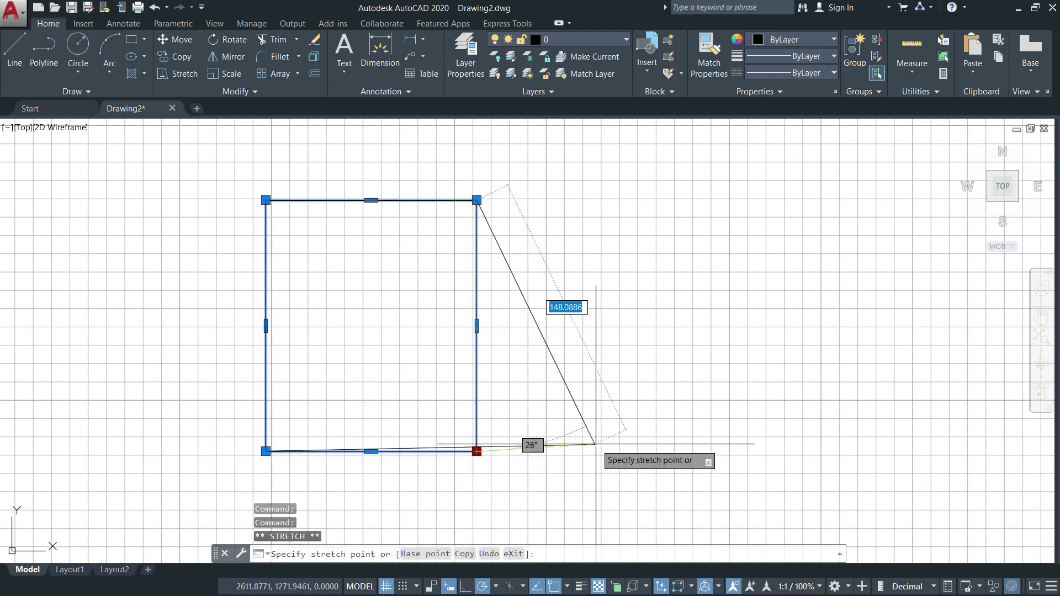
click(597, 443)
key(Escape)
key(ctrl+z)
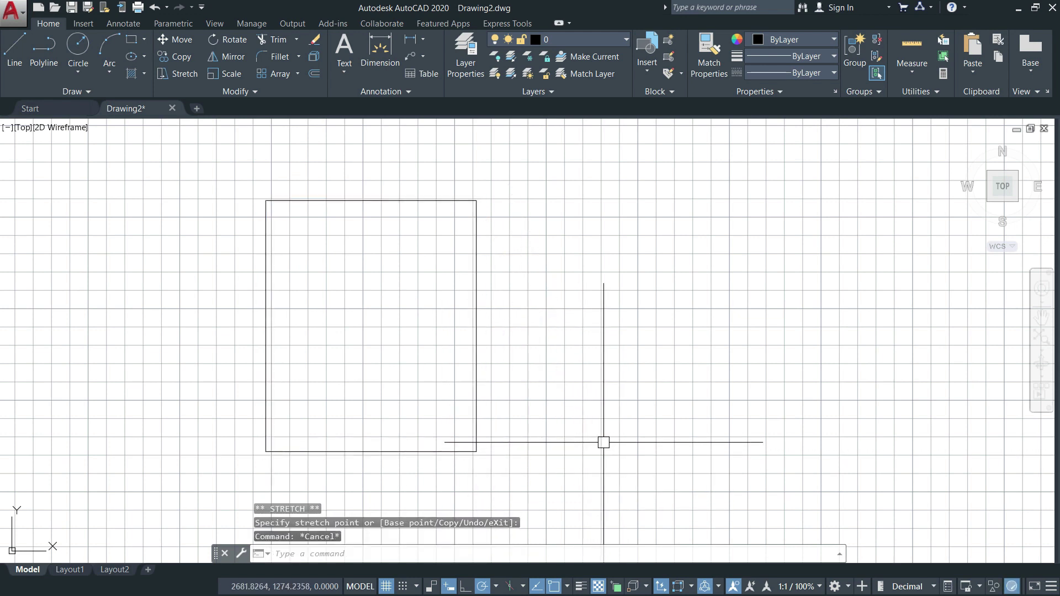
Step: Reopen the options, review the selection settings and available profiles, and close them without changing the profile
right_click(538, 327)
click(596, 551)
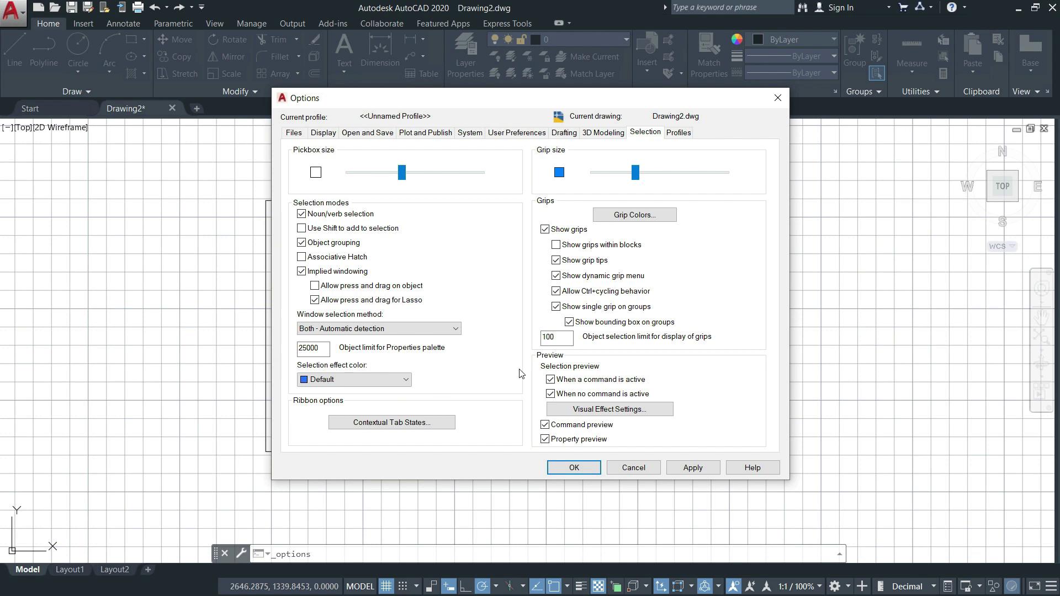
click(681, 133)
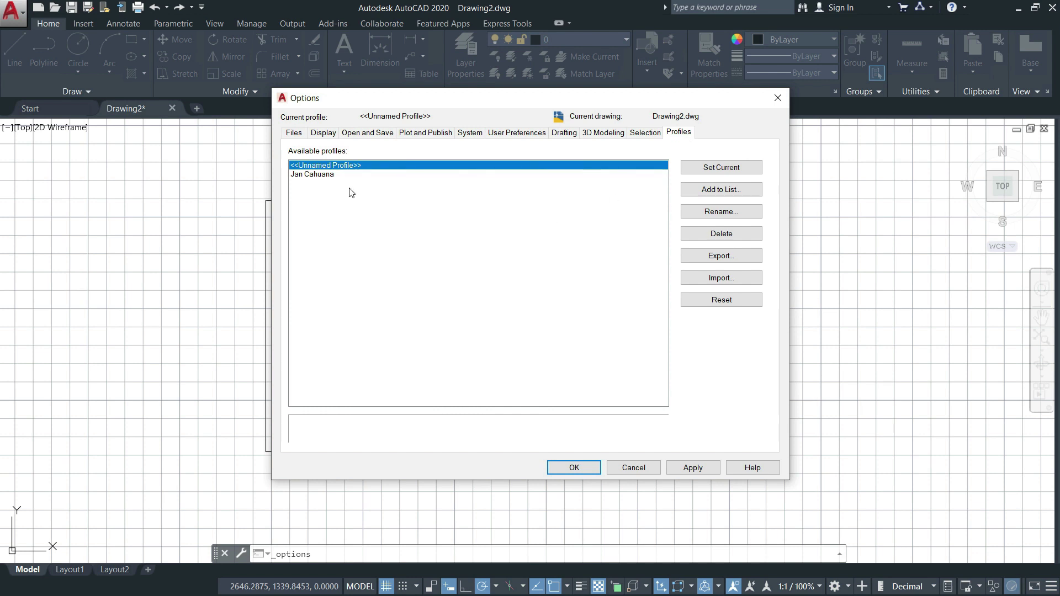
click(332, 175)
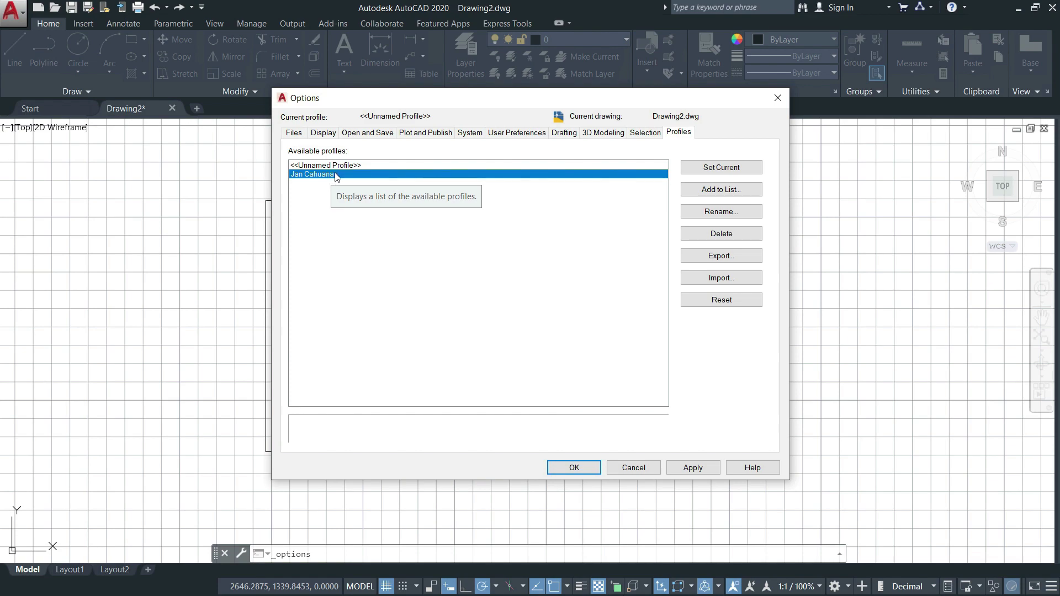
click(348, 167)
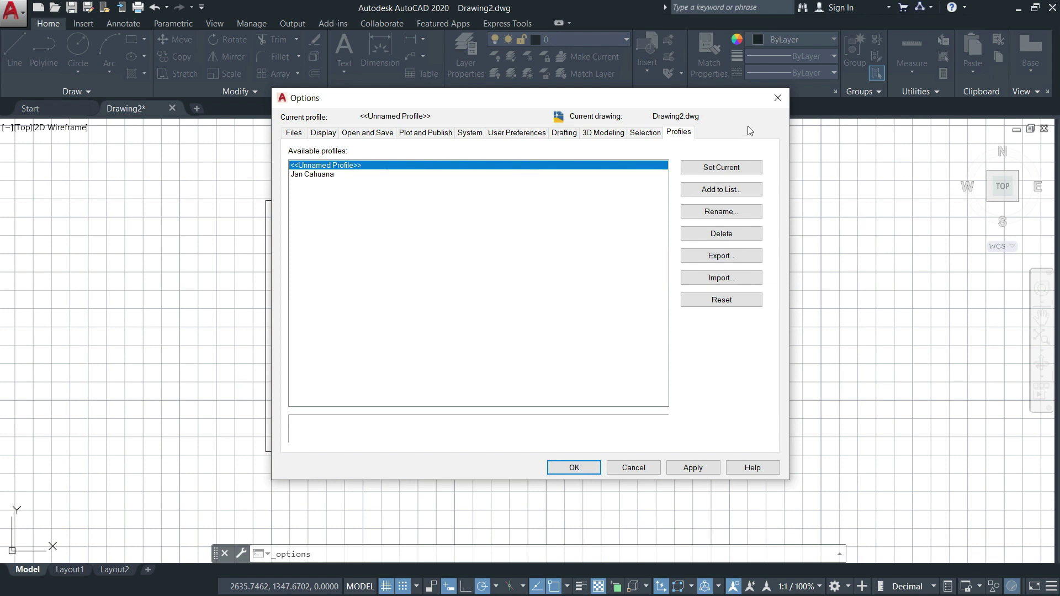
click(778, 99)
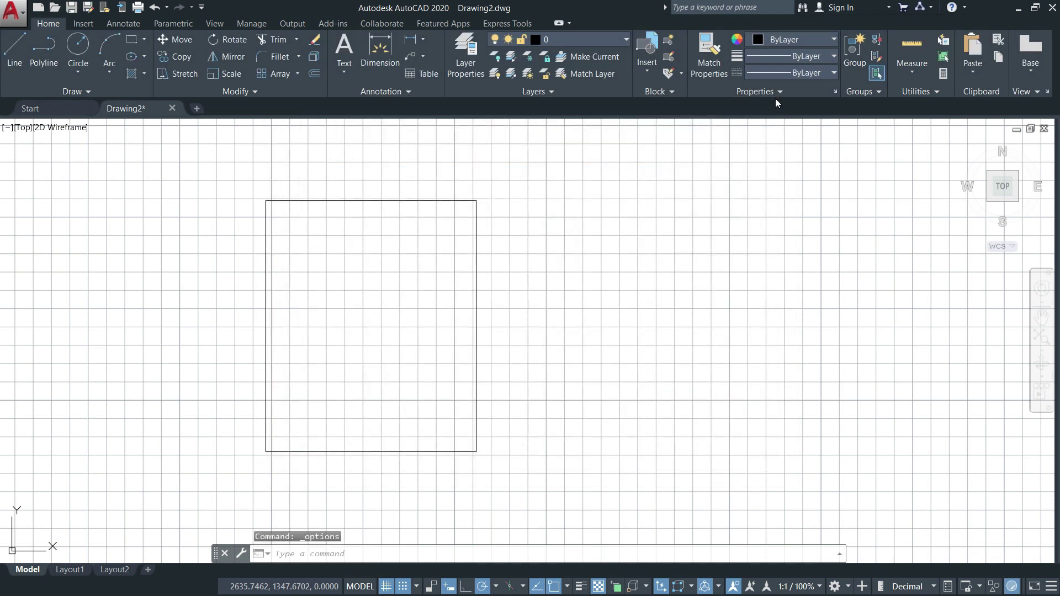
Step: Turn off snap mode and the grid display
click(402, 586)
click(386, 588)
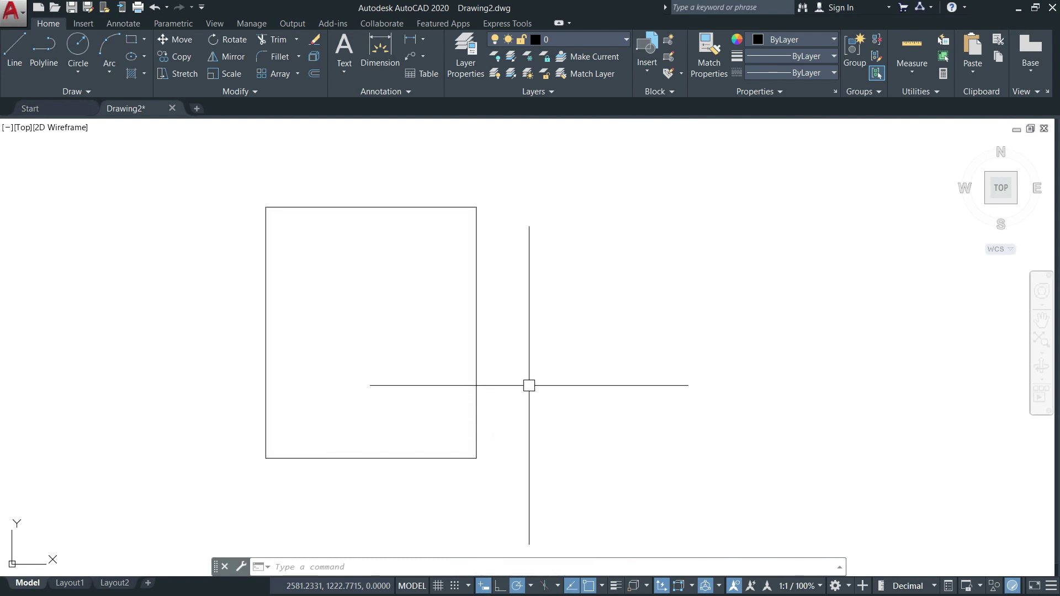
text(OP)
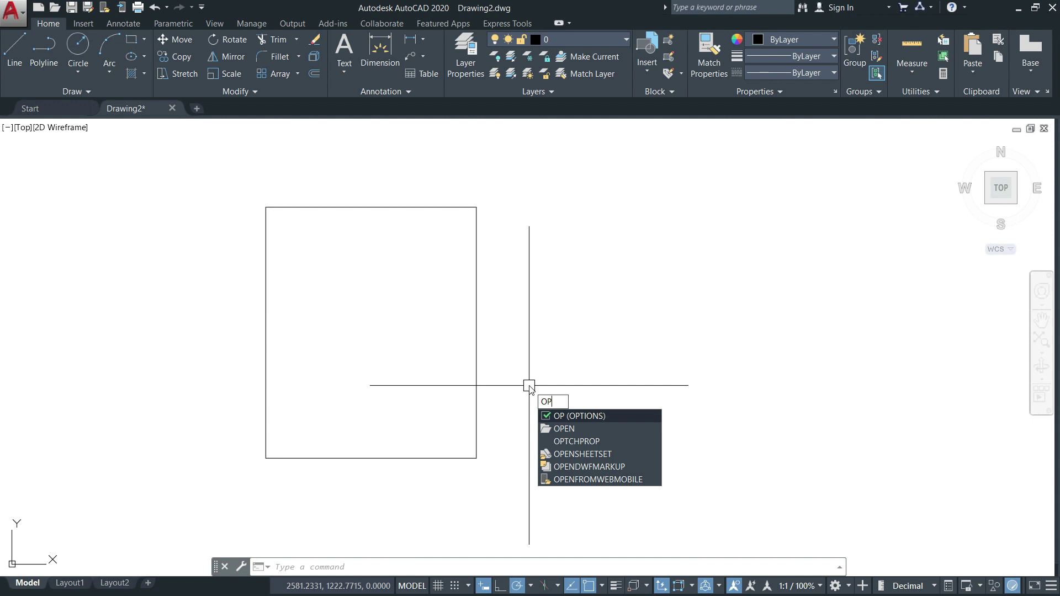
key(Escape)
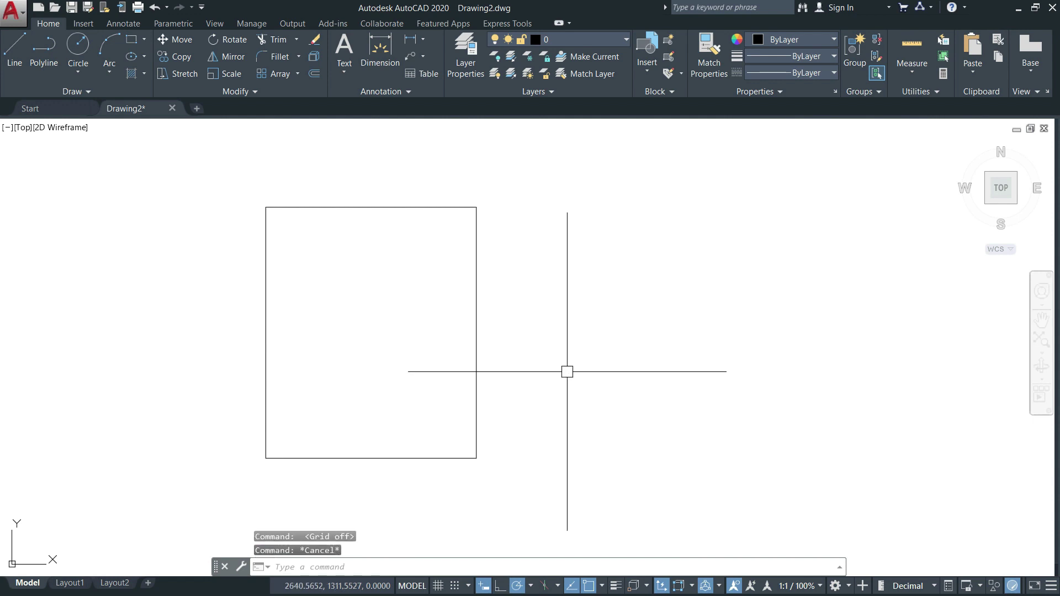
Step: Start a circle centred on the rectangle's lower-right corner to examine object snap and tracking, and cancel it
text(c)
key(Return)
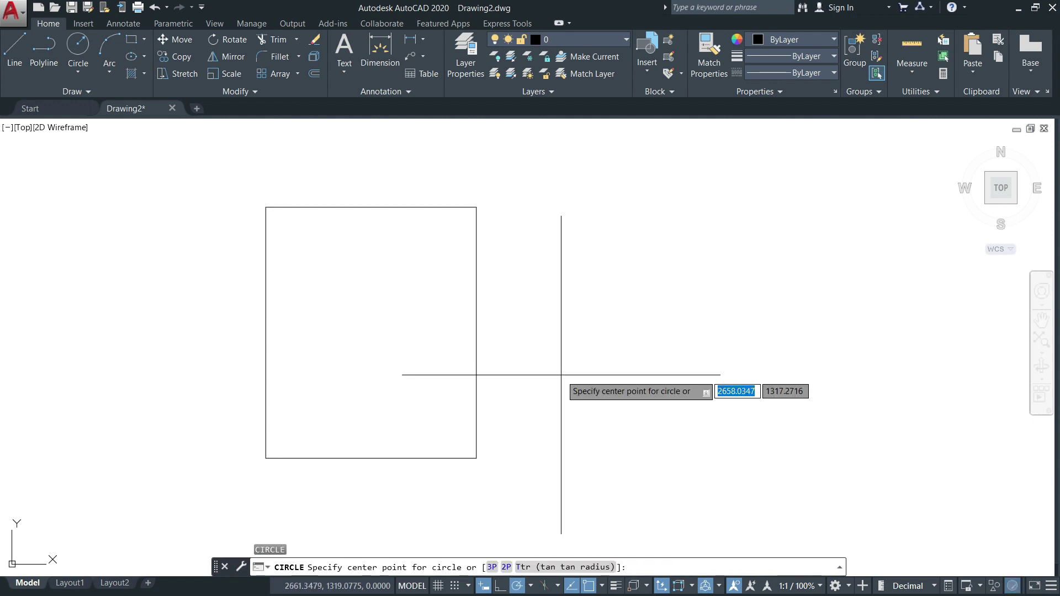
click(476, 457)
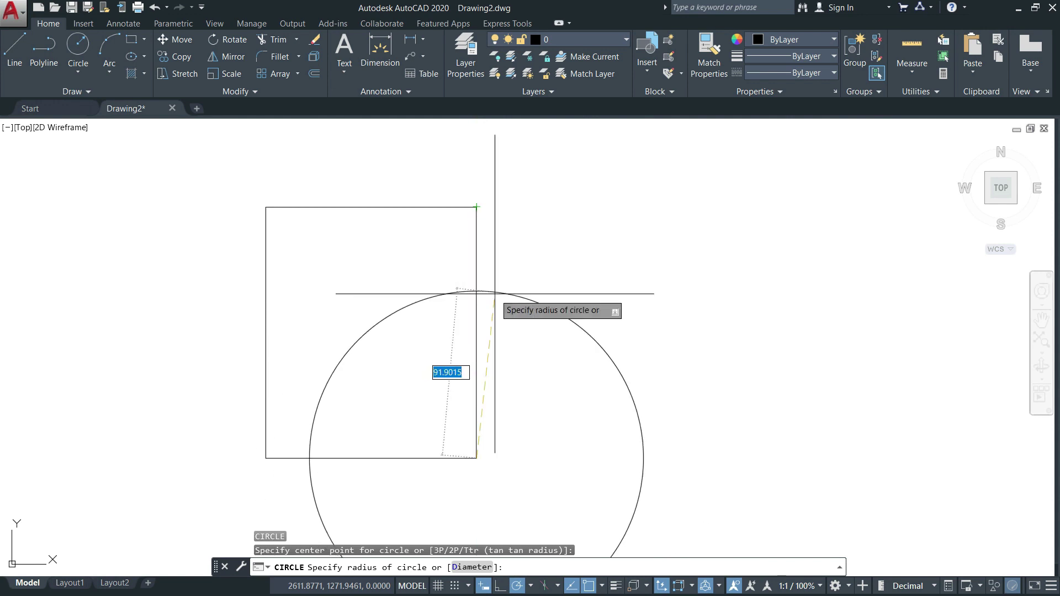
key(Escape)
key(Escape)
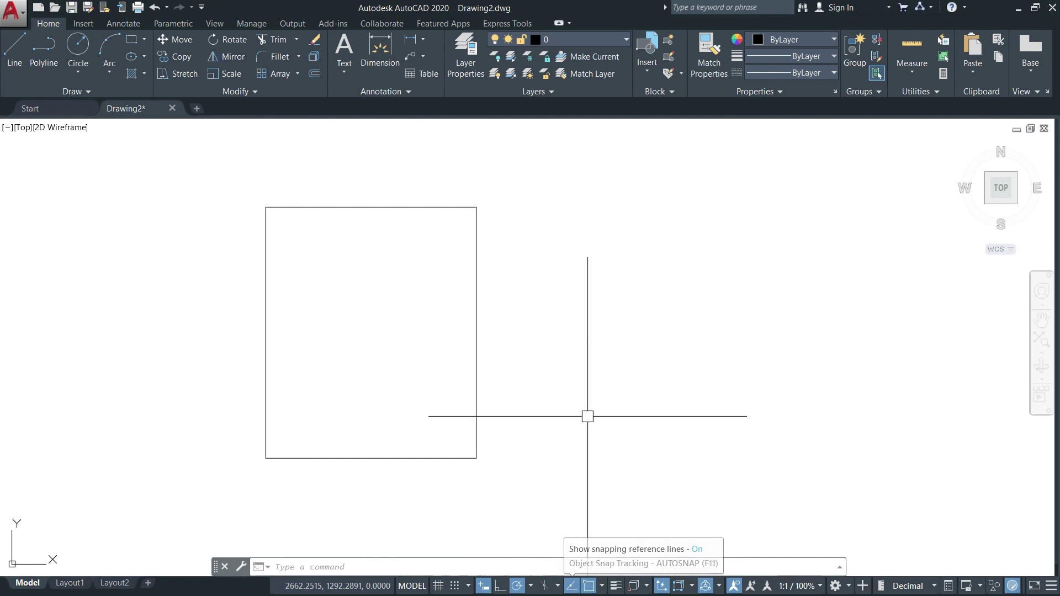
Step: Enable all object snap modes in the object snap settings, leaving the rectangle deselected
right_click(592, 589)
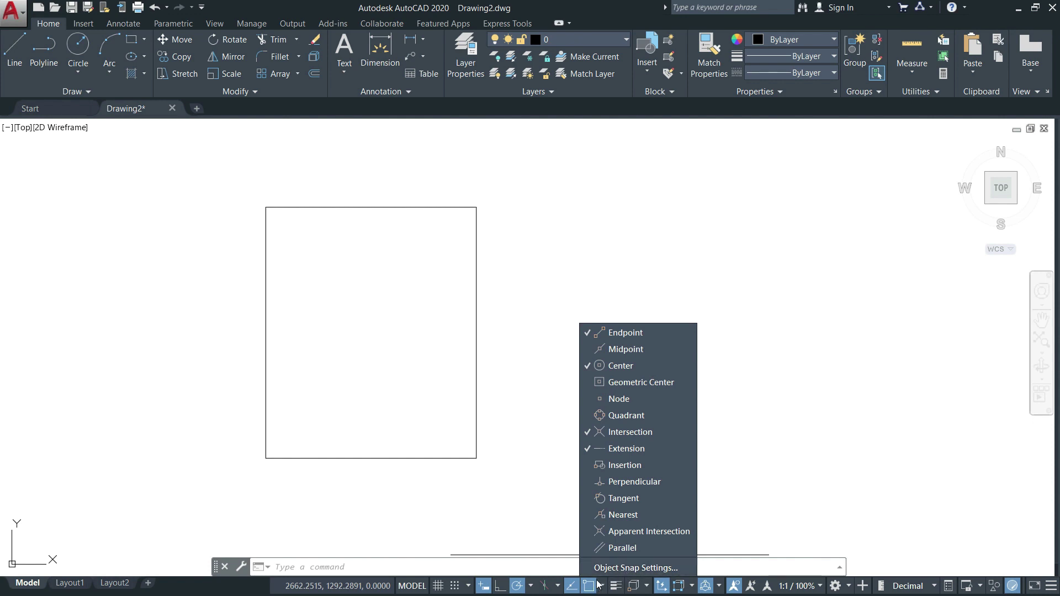
click(623, 567)
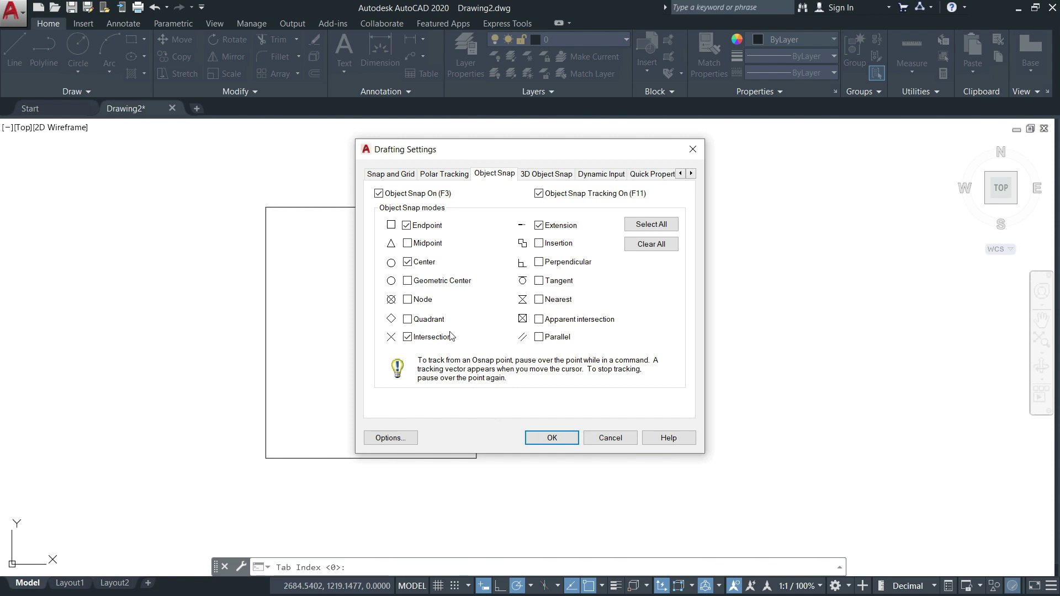
click(655, 226)
click(570, 439)
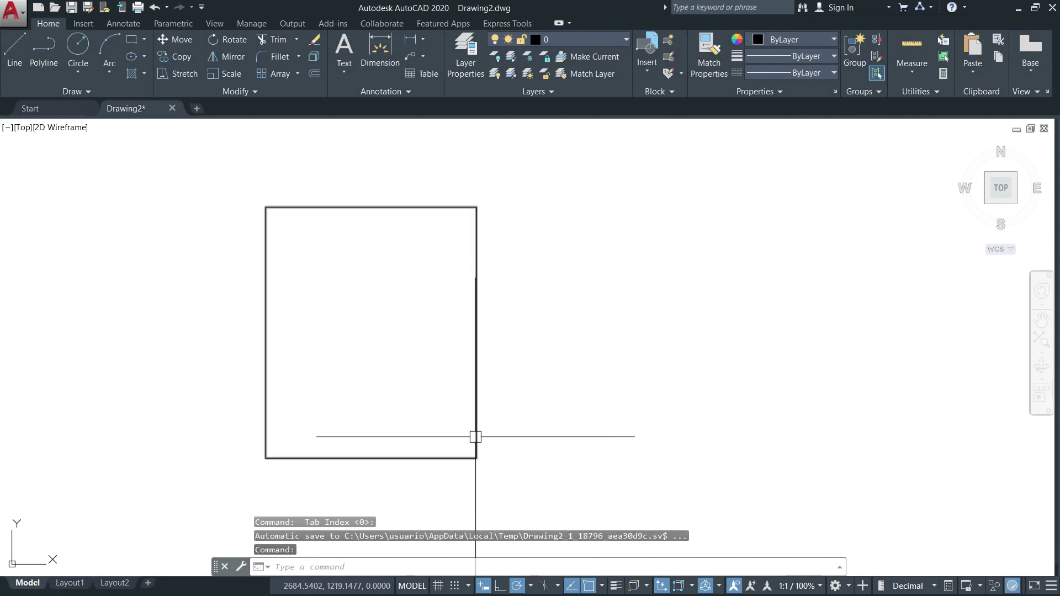
click(476, 436)
key(Escape)
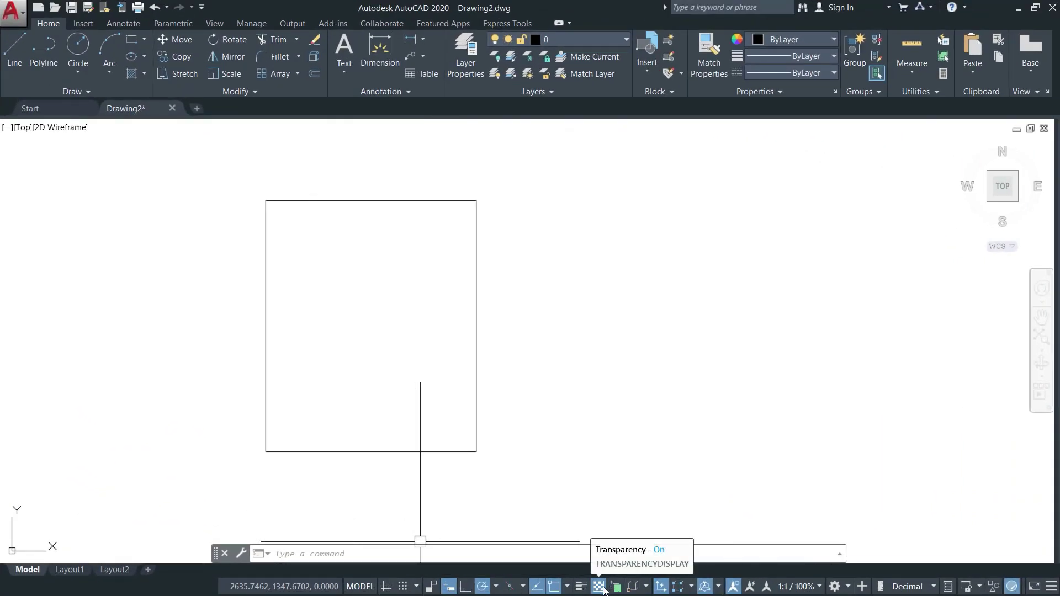
Step: Customize the status bar to hide the Infer Constraints toggle
click(1051, 586)
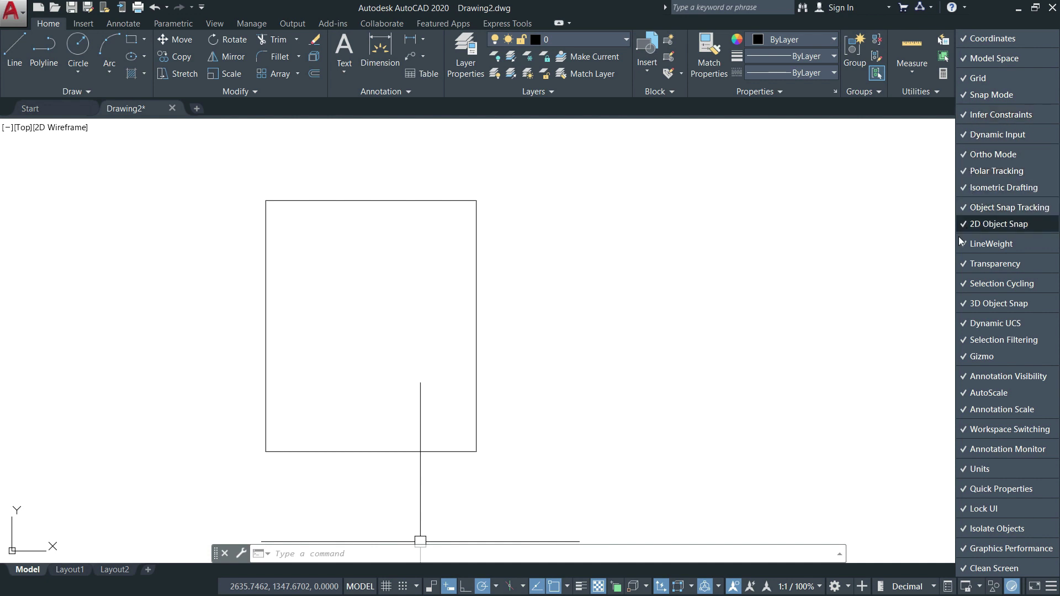
click(963, 114)
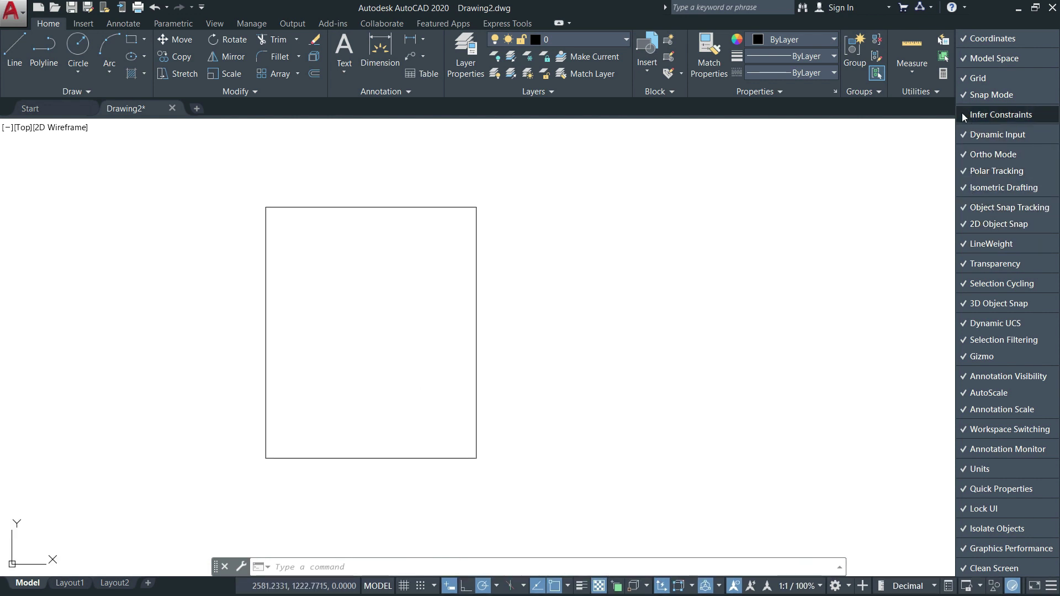
click(964, 114)
click(963, 114)
click(963, 115)
click(963, 113)
click(672, 402)
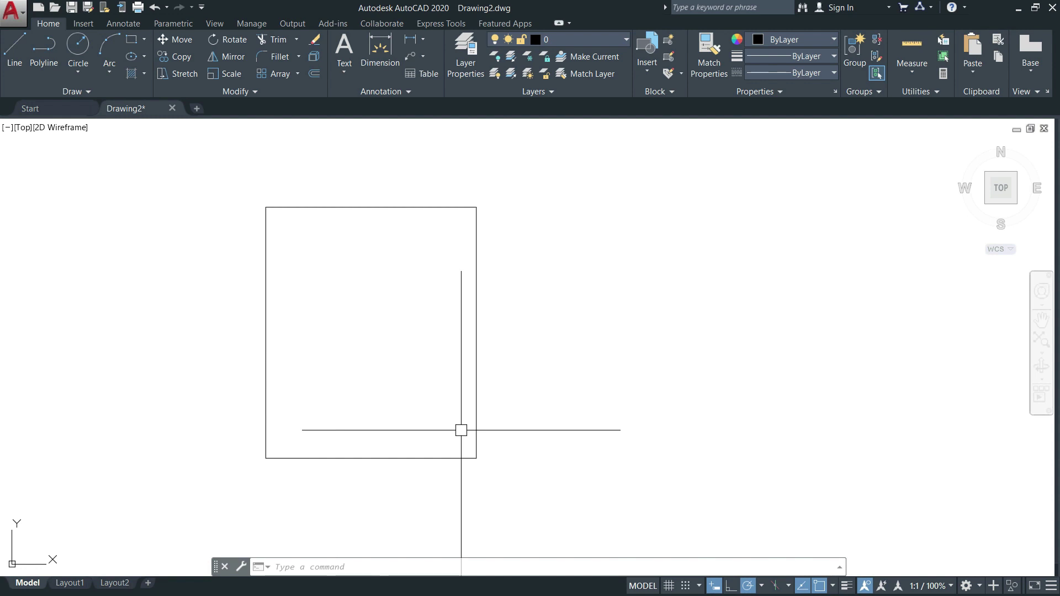
Step: Set the drawing units' length type to Decimal with 0.00 precision, and reopen the length precision choices
text(UNITS)
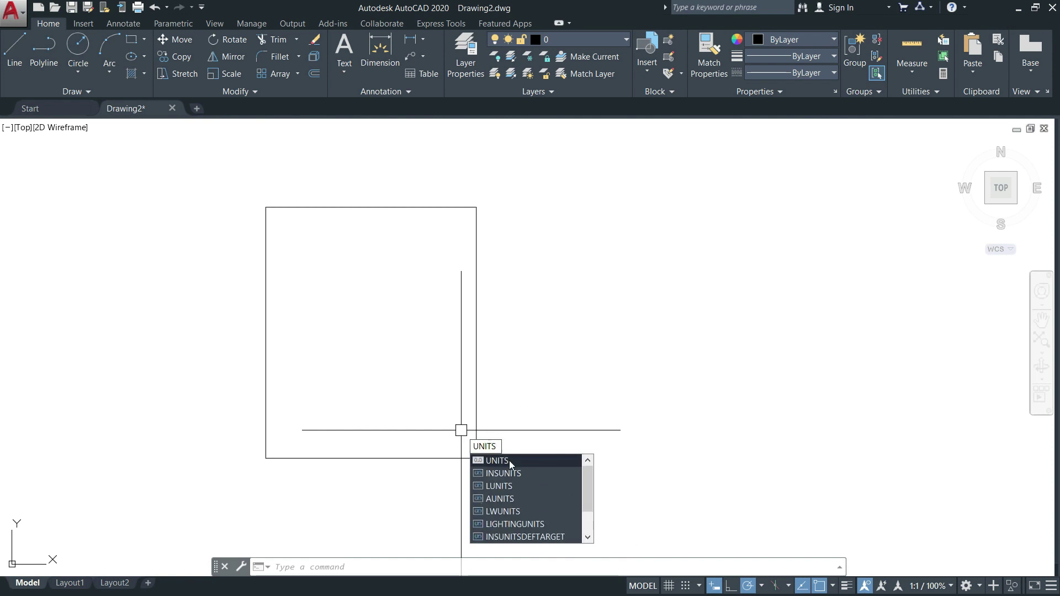
click(520, 462)
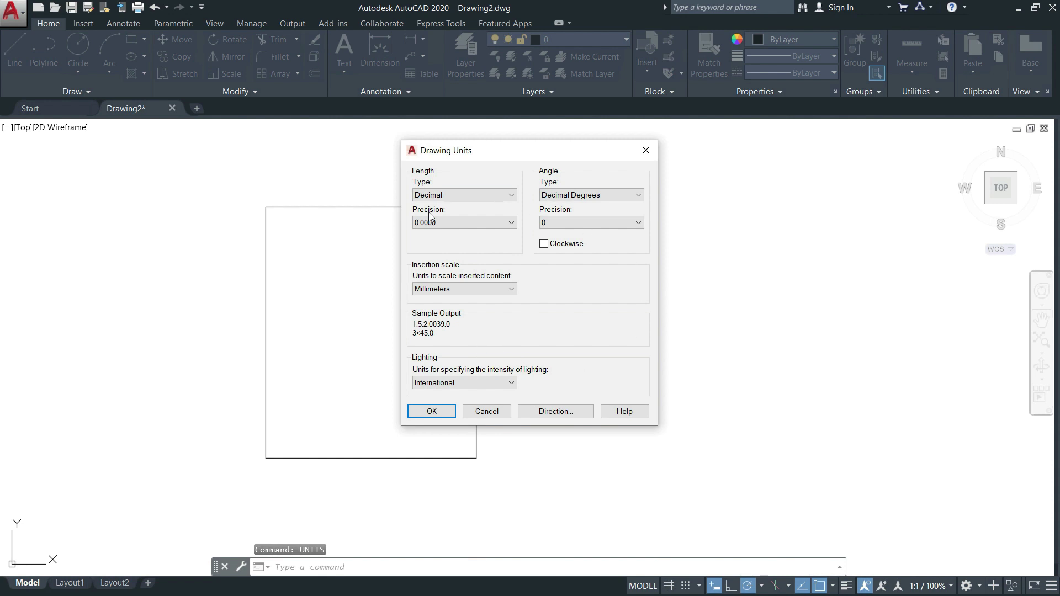
click(470, 196)
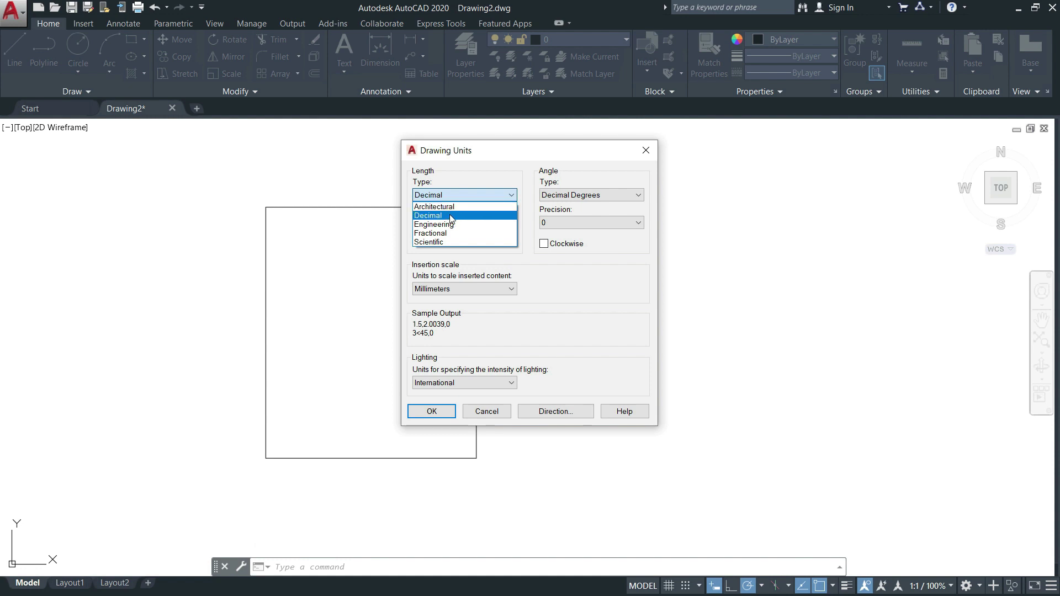
click(451, 219)
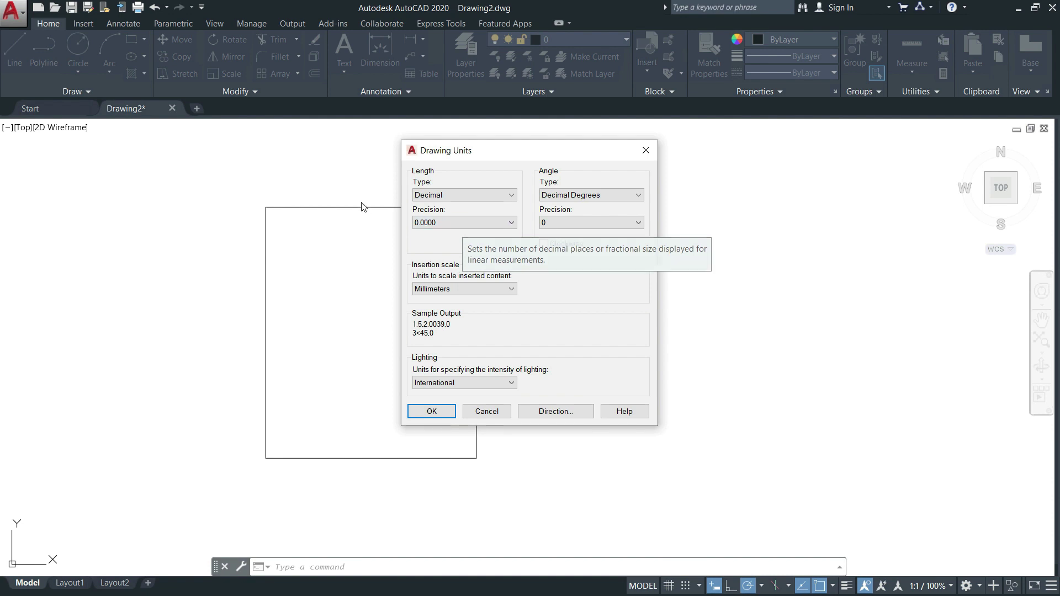
click(482, 223)
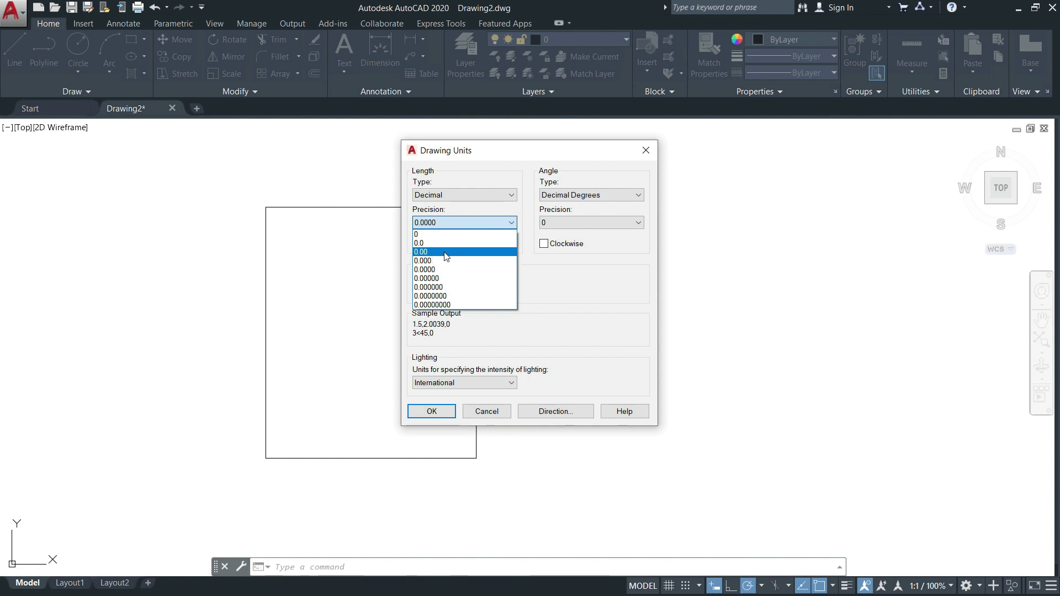
click(446, 254)
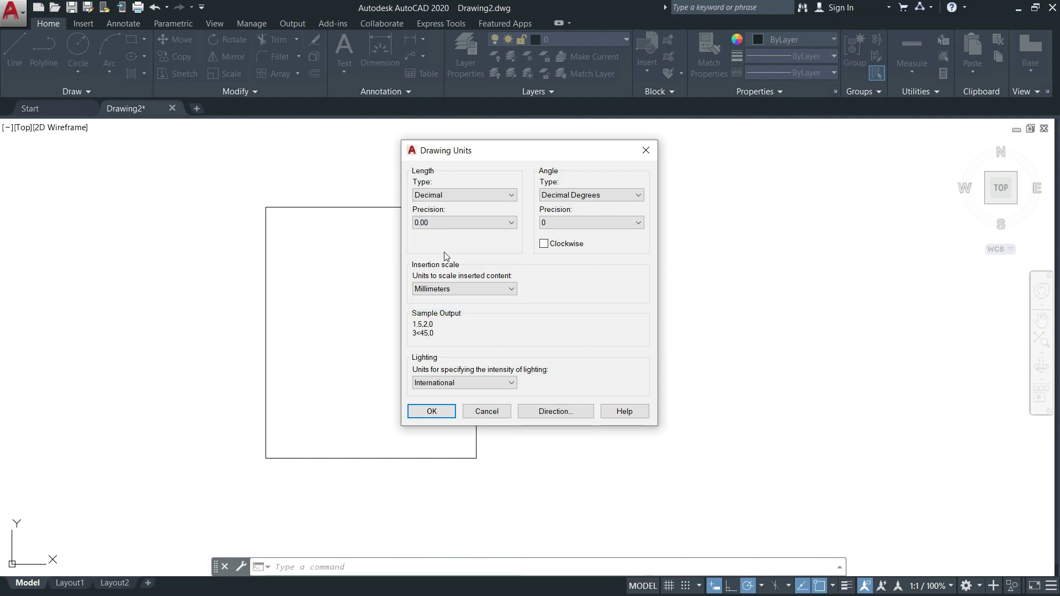
click(467, 223)
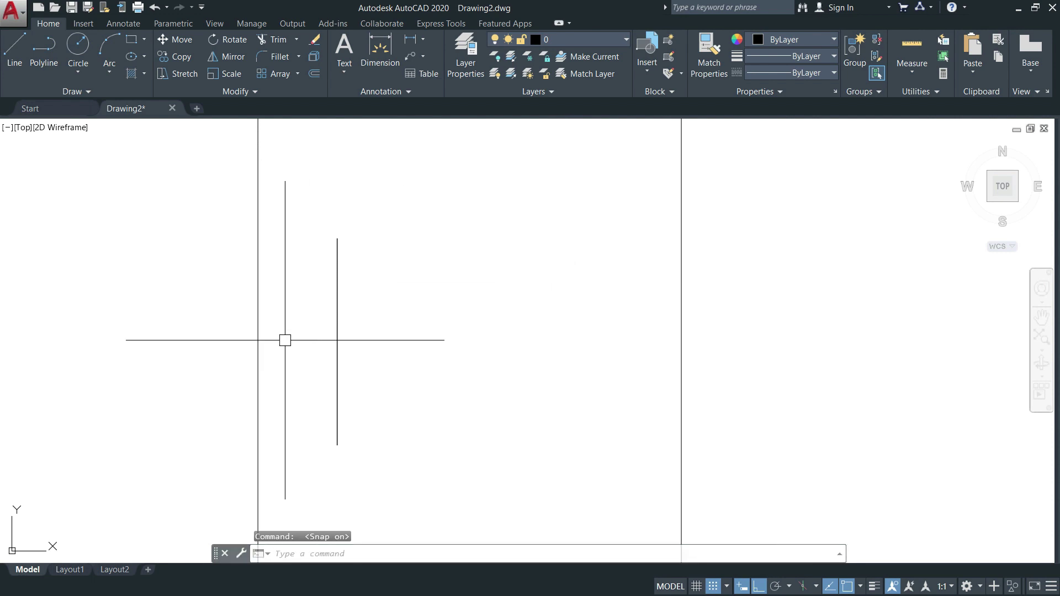
Step: Examine the closely spaced vertical lines inside the rectangle up close, leaving them unselected
scroll(333, 227, up, 2)
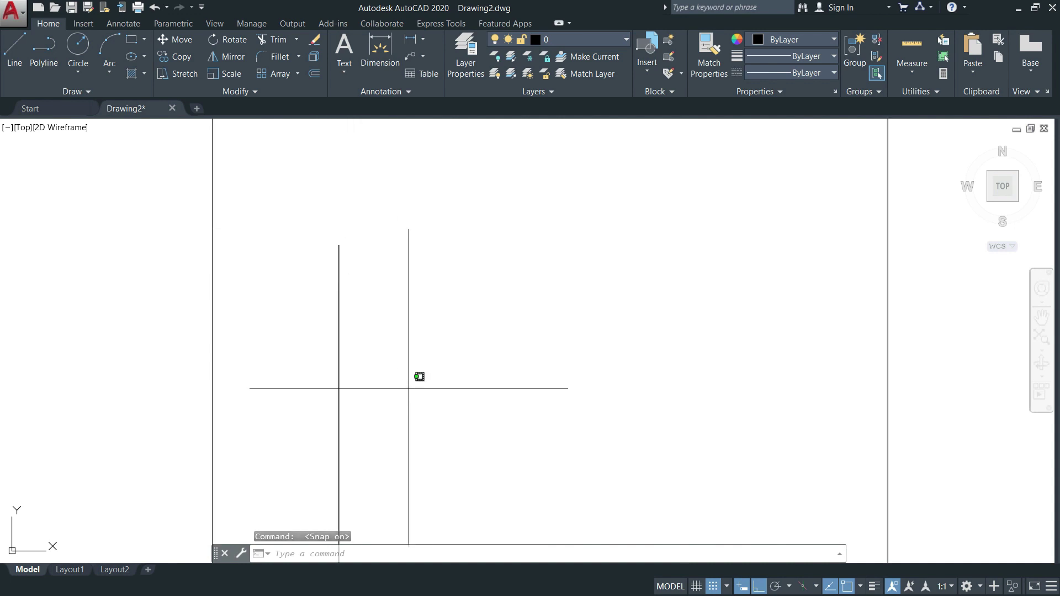
click(409, 381)
click(307, 329)
key(Escape)
scroll(338, 409, up, 3)
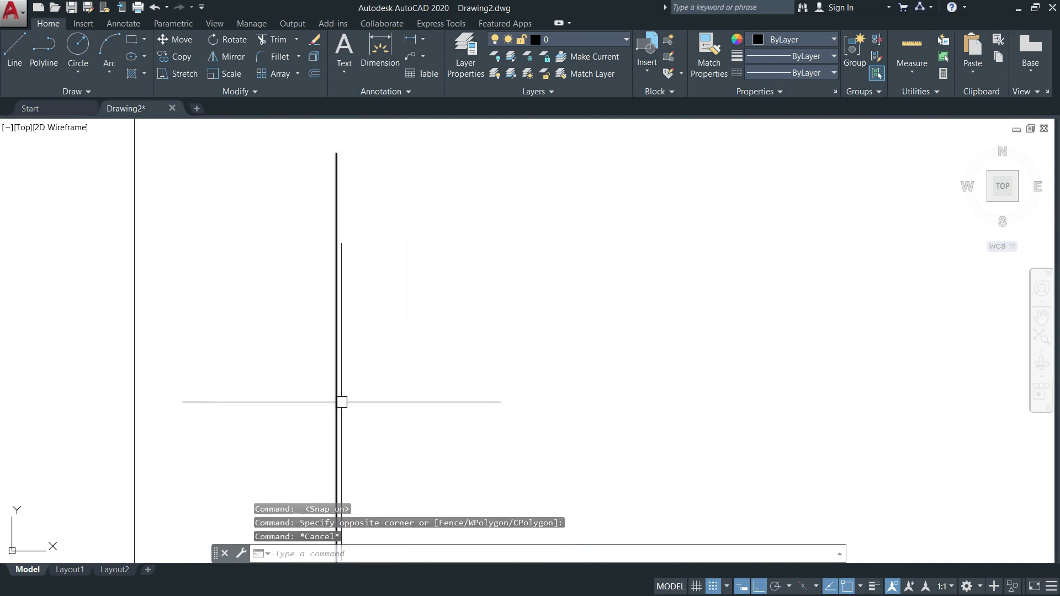
middle_drag(332, 408, 297, 407)
scroll(294, 406, up, 6)
click(421, 422)
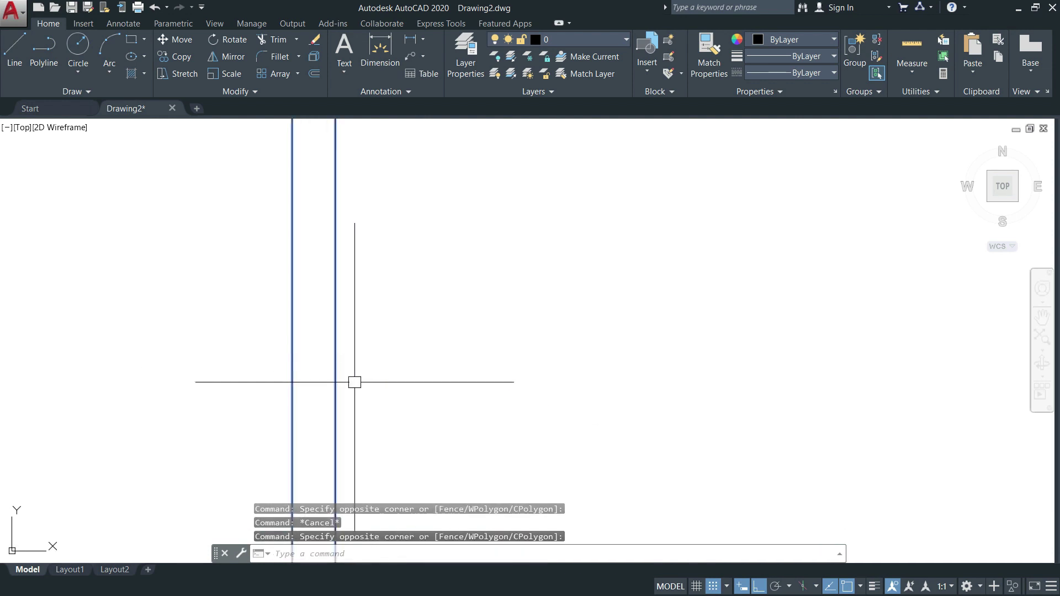
key(Escape)
key(Escape)
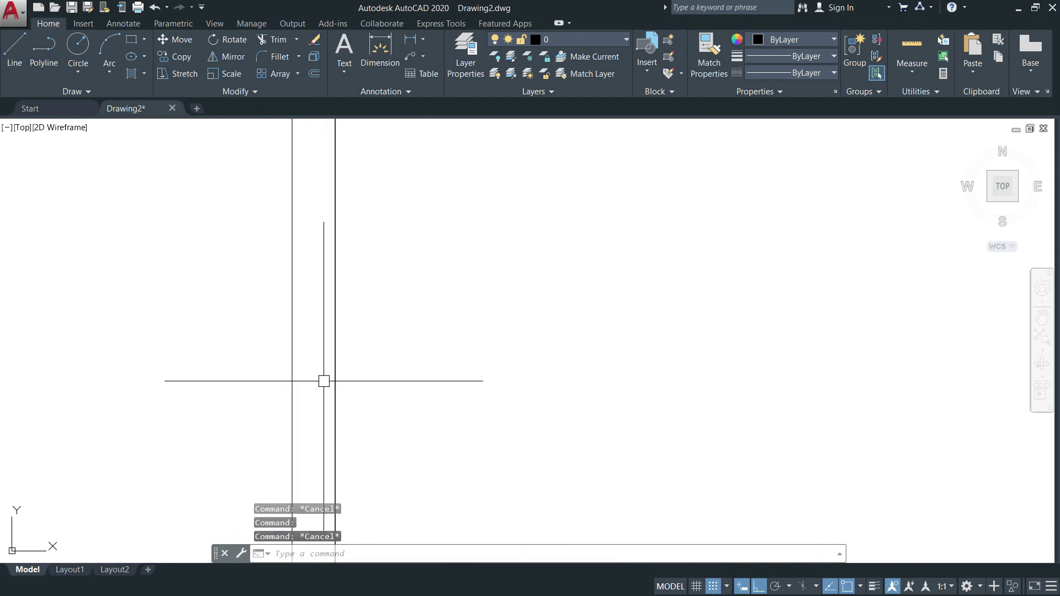
click(342, 377)
key(Escape)
scroll(315, 395, down, 5)
scroll(312, 395, up, 4)
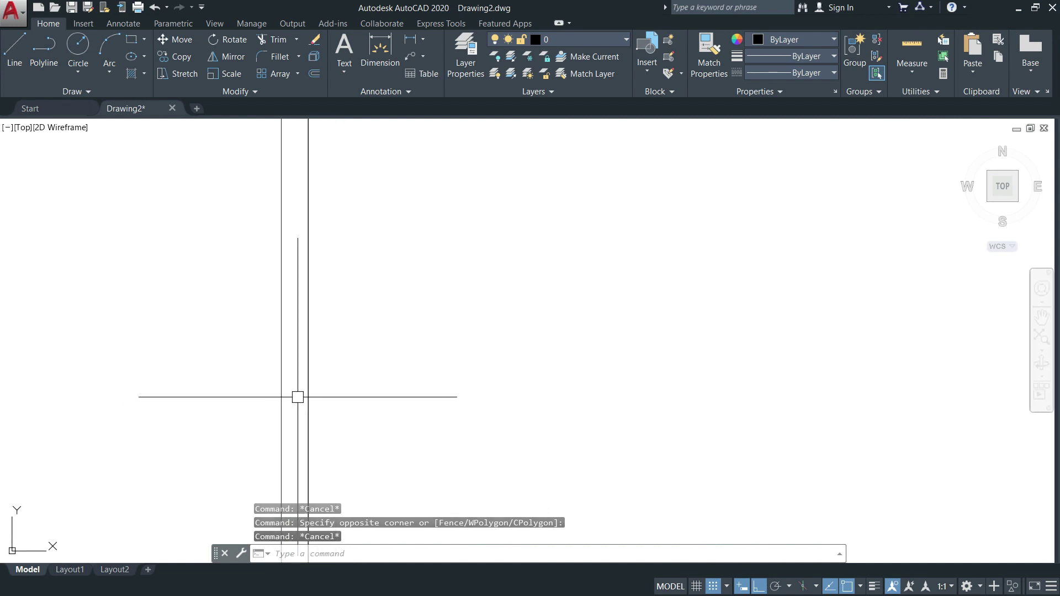
key(Escape)
click(489, 417)
key(Escape)
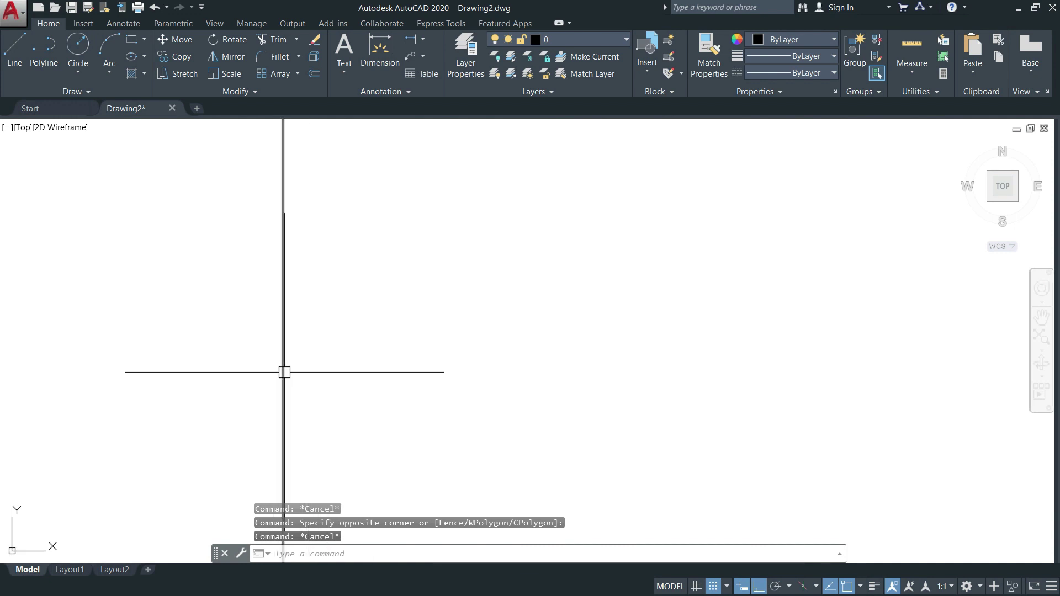
scroll(304, 374, down, 4)
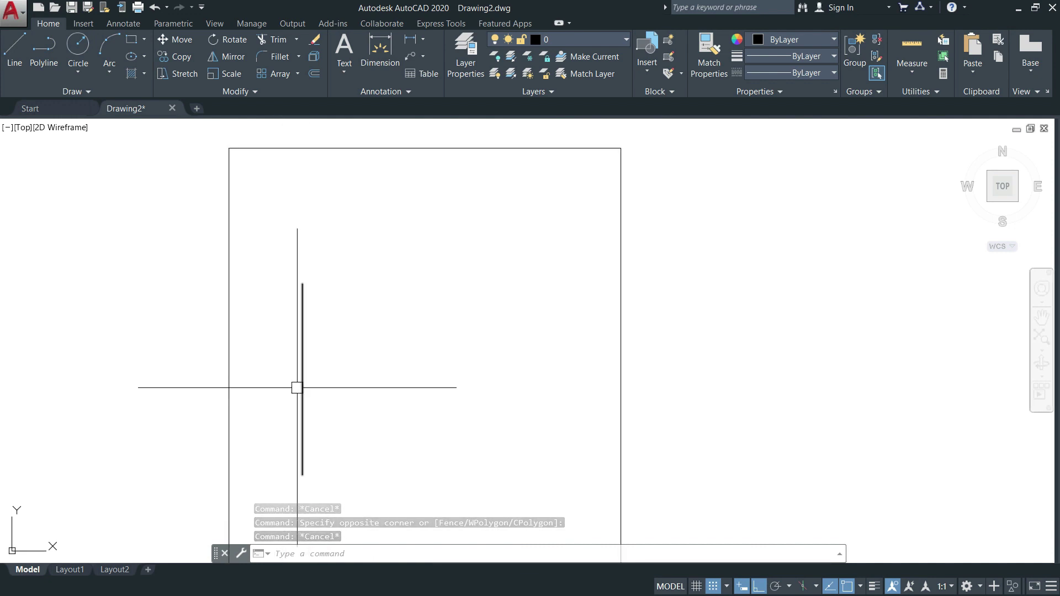
scroll(296, 386, up, 2)
Step: Open the drawing units to review the length, angle and insertion scale settings, and close them
right_click(368, 345)
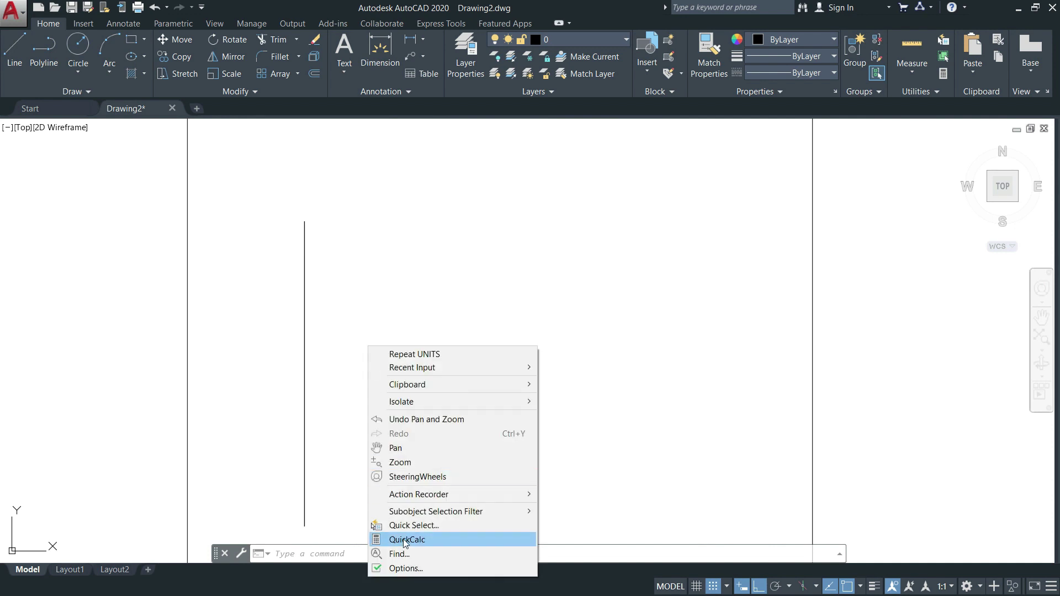
click(385, 337)
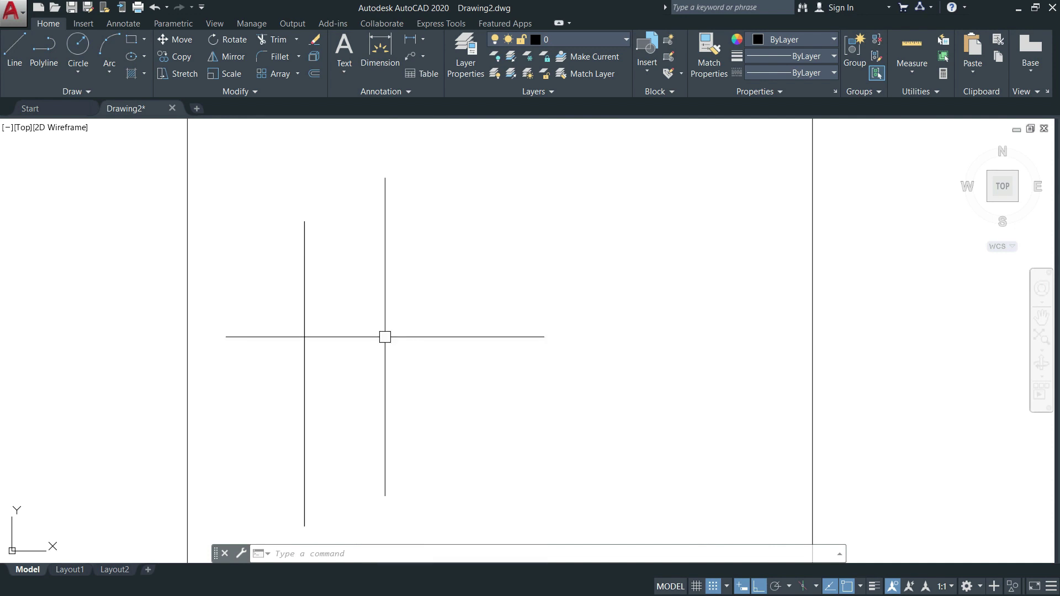
text(units)
key(Return)
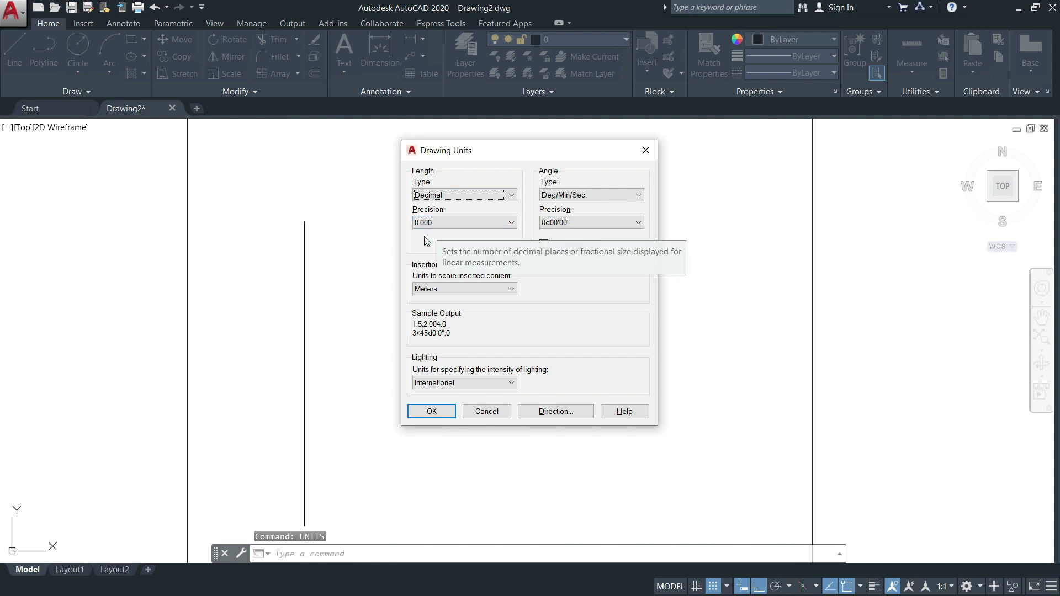
key(Return)
key(F9)
key(F9)
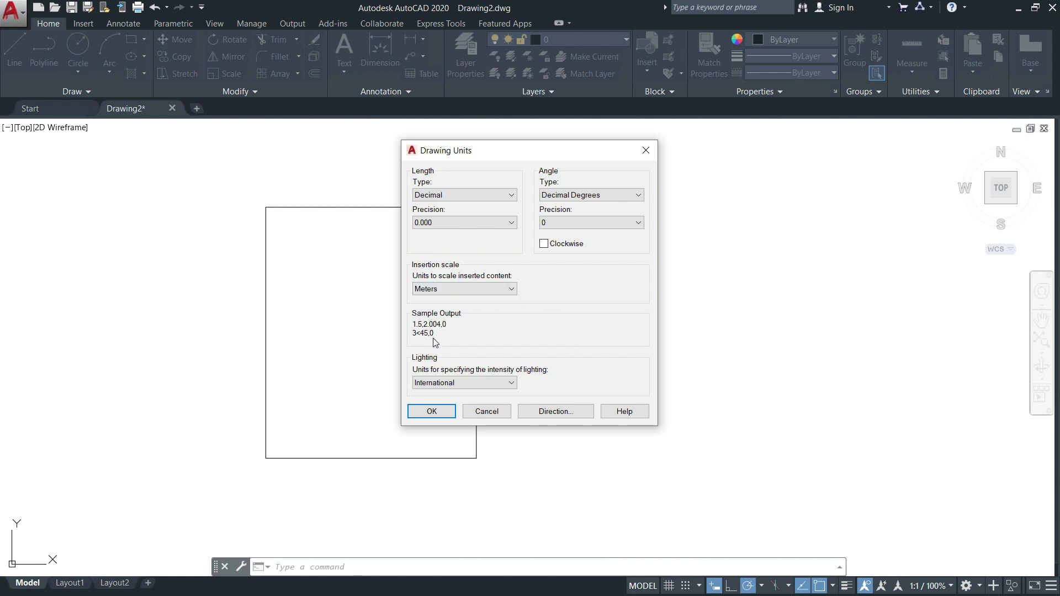
Step: Try Millimeters as the insertion scale in the drawing units, and set it to Meters
click(485, 292)
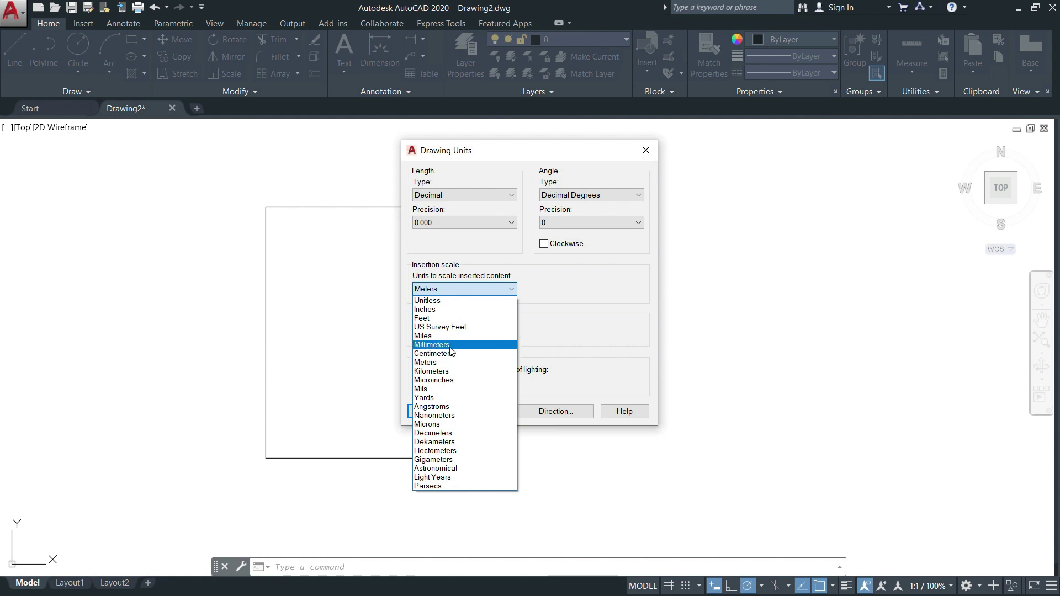
click(450, 346)
click(470, 289)
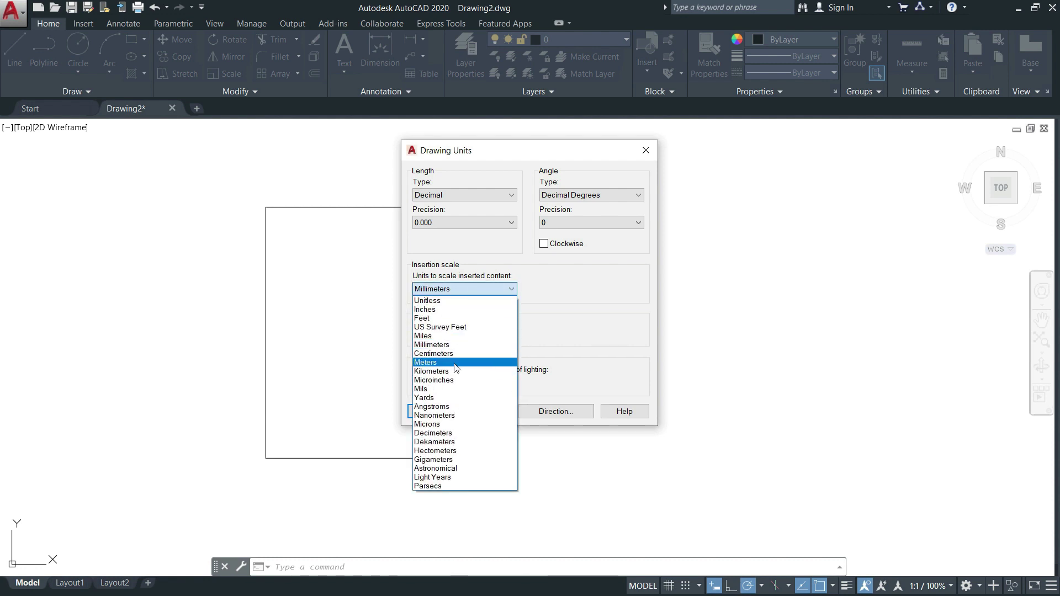
click(456, 363)
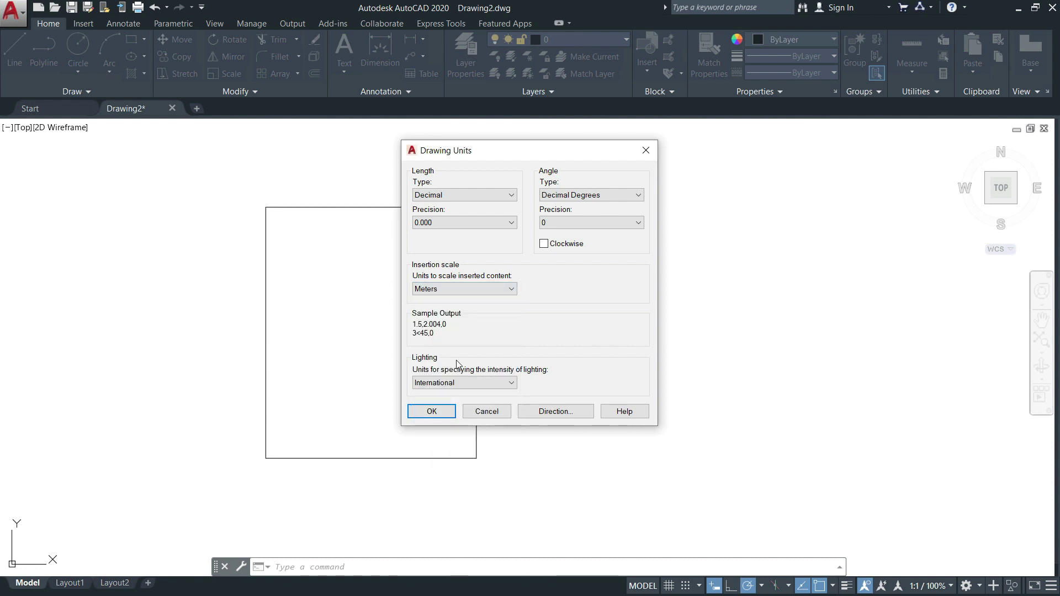
Step: Set the angle type to Deg/Min/Sec with 0d00'00" precision and confirm the drawing units
click(620, 197)
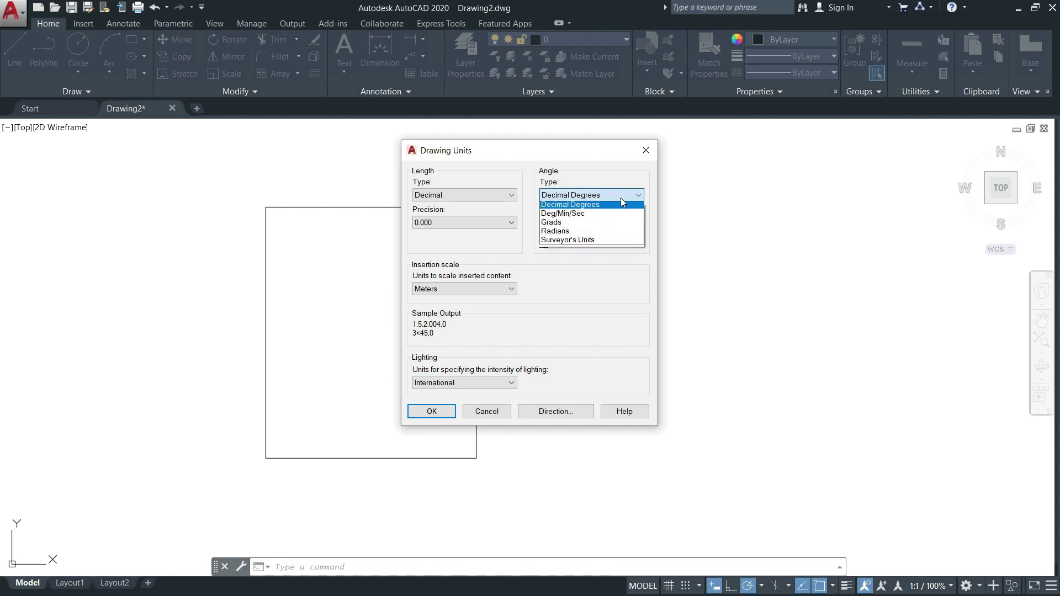
click(592, 216)
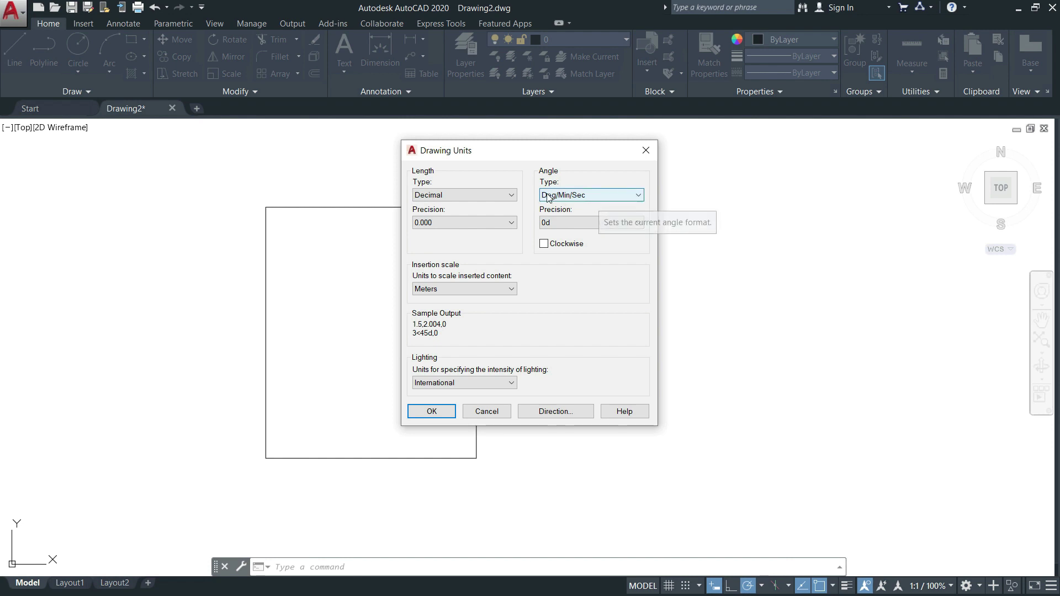
click(616, 224)
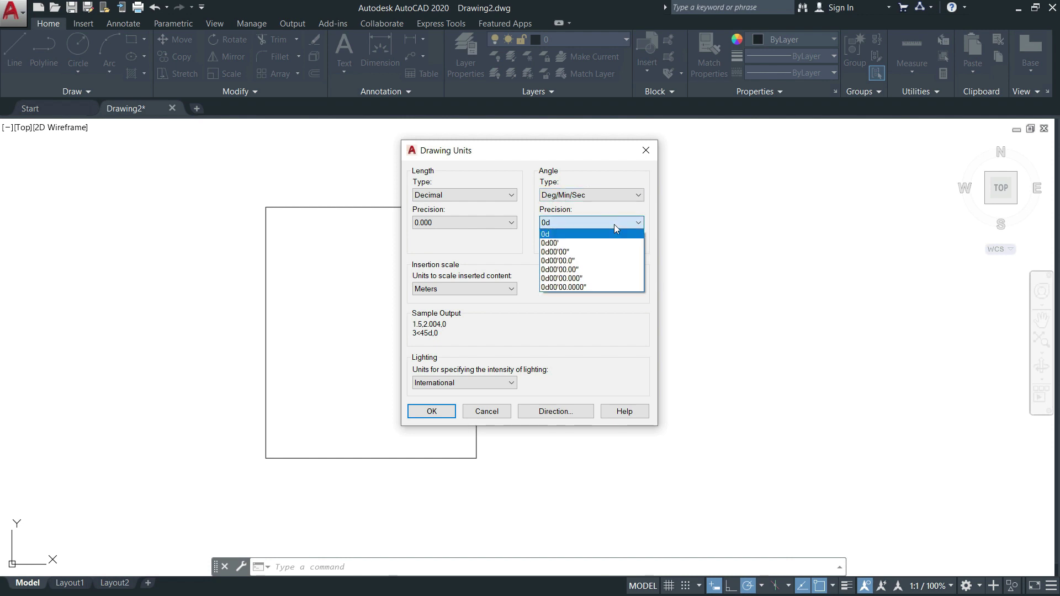
click(598, 253)
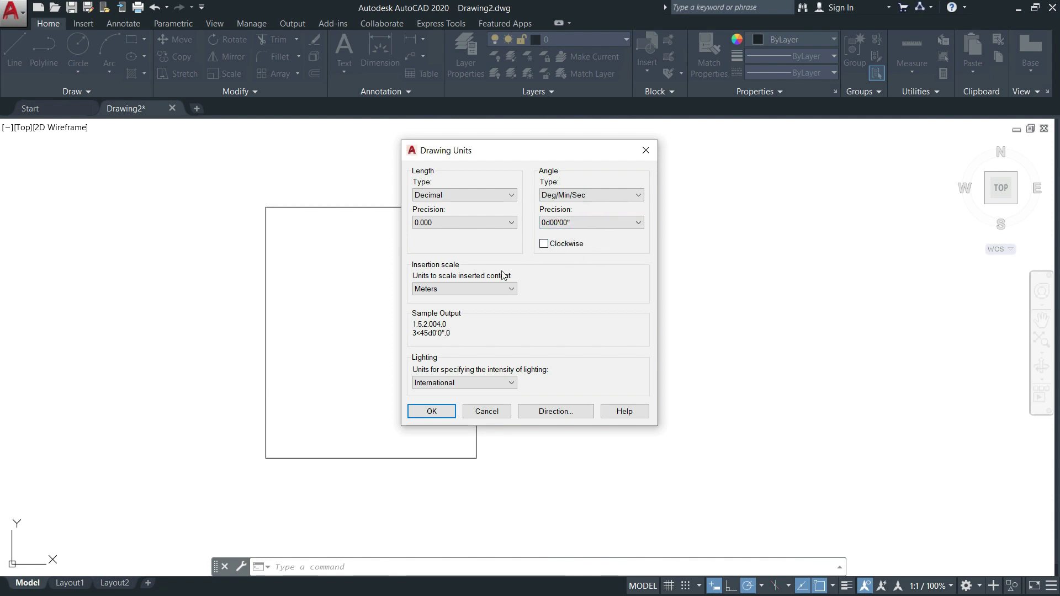
click(442, 415)
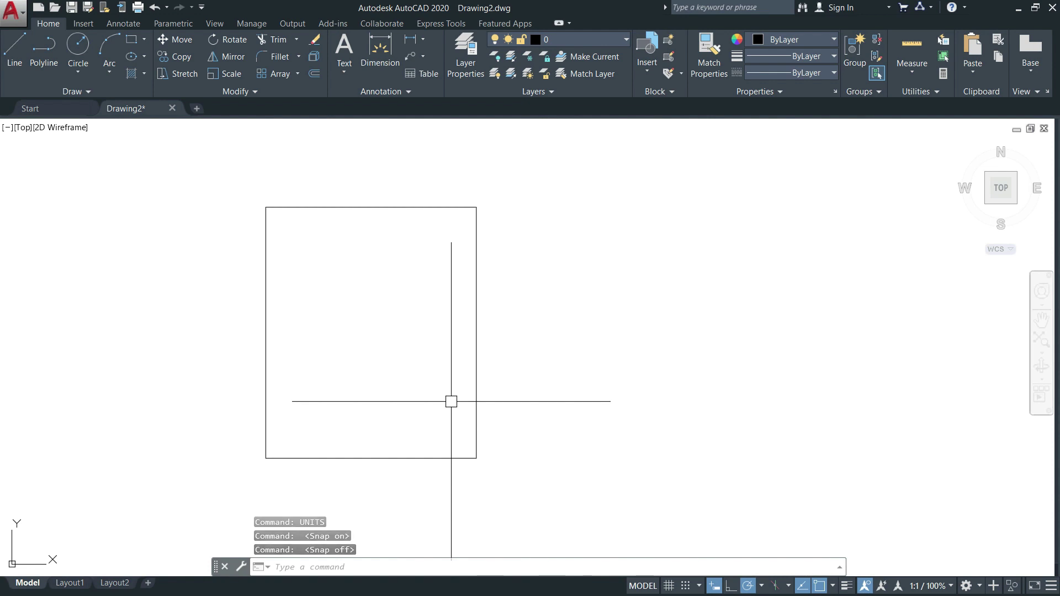
Step: Set the global scale factor for all linetypes to 0.025 in the linetype settings and confirm
click(833, 73)
click(834, 73)
click(833, 73)
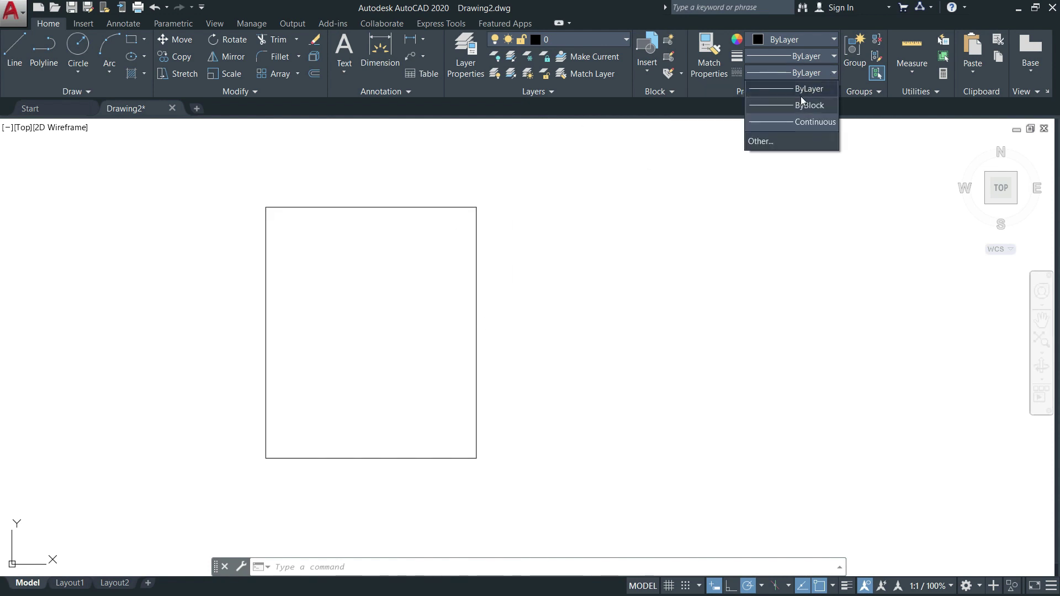
click(773, 144)
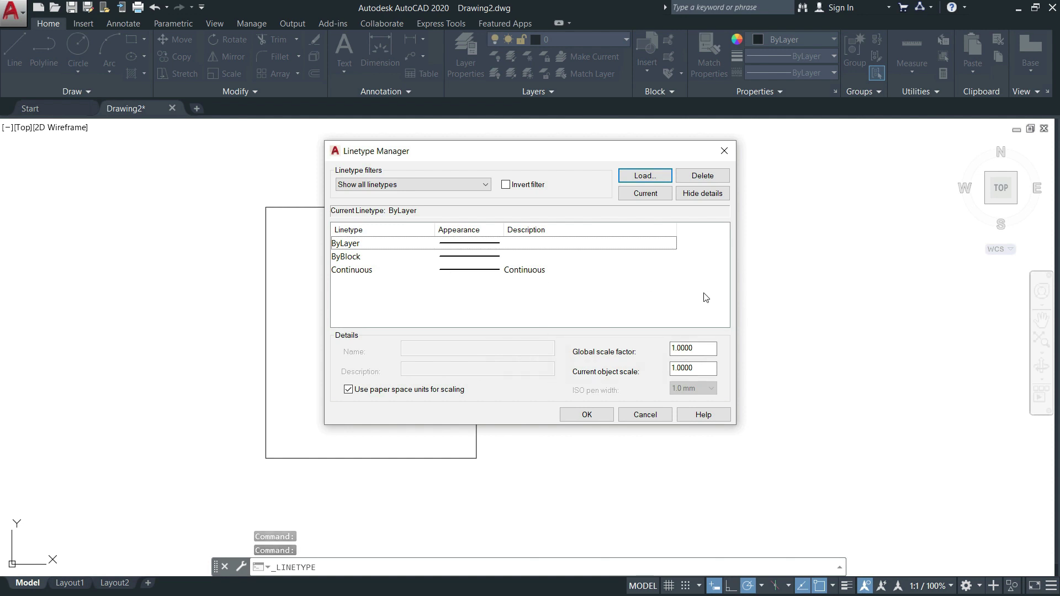
click(700, 347)
double_click(700, 347)
click(701, 348)
drag(701, 348, 658, 343)
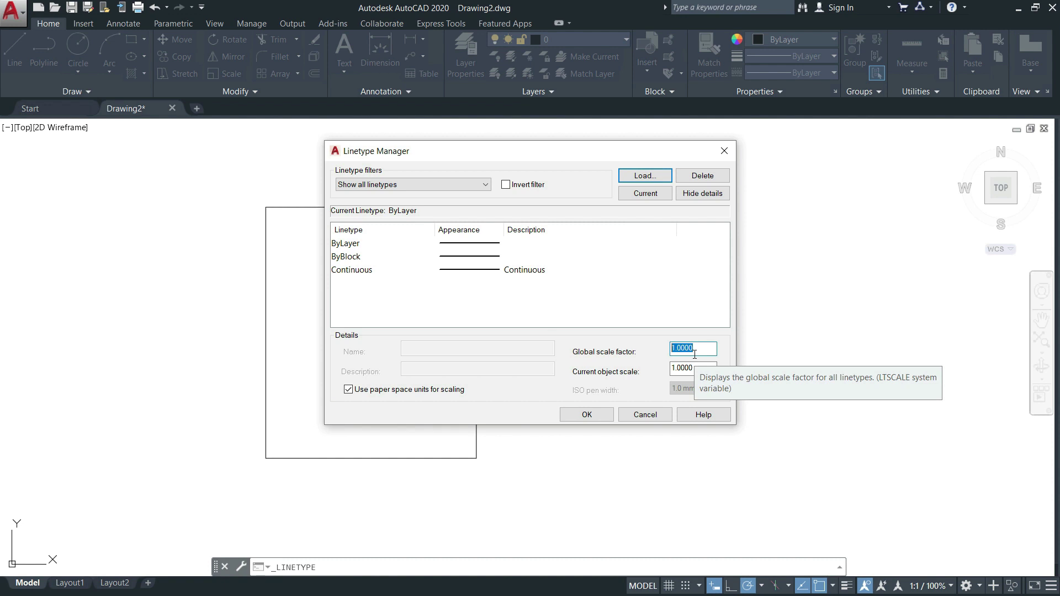
text(0.025)
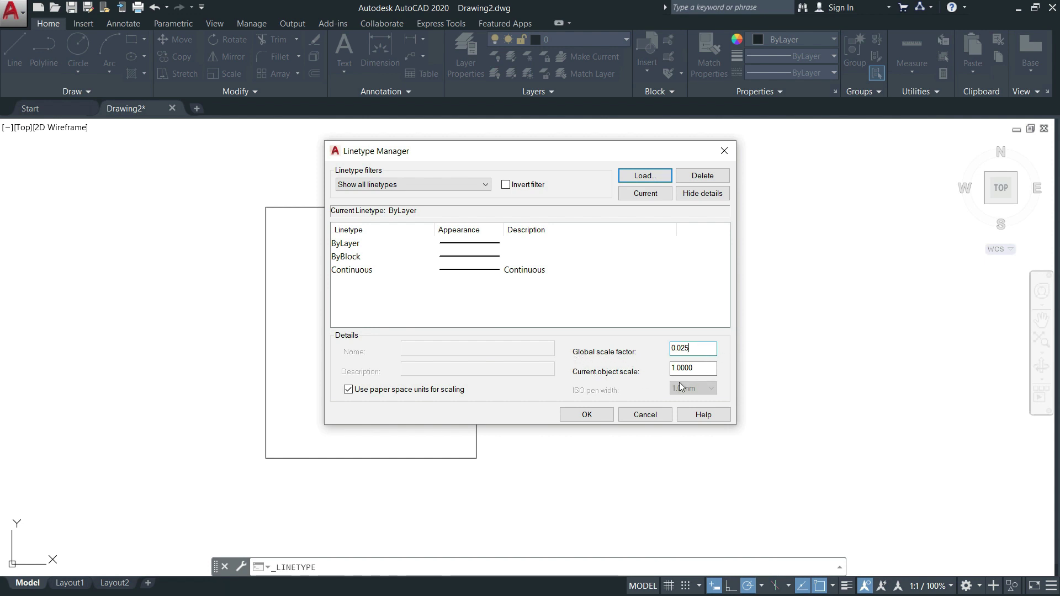
click(595, 416)
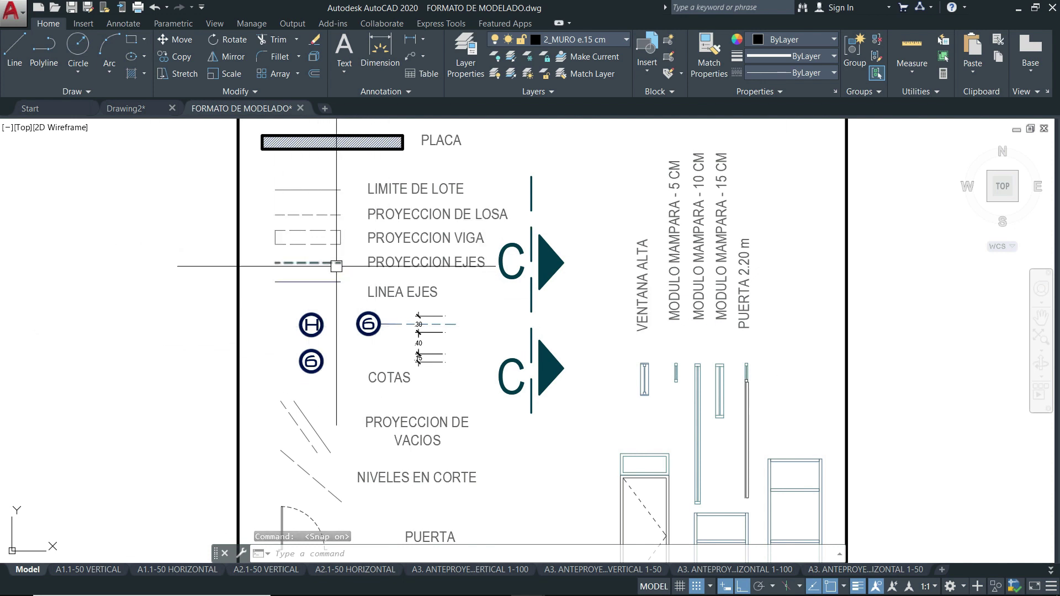
Step: Open the profile options in Drawing2 and add a new profile named ARQUITECTURA to the list of available profiles
mouse_move(337, 265)
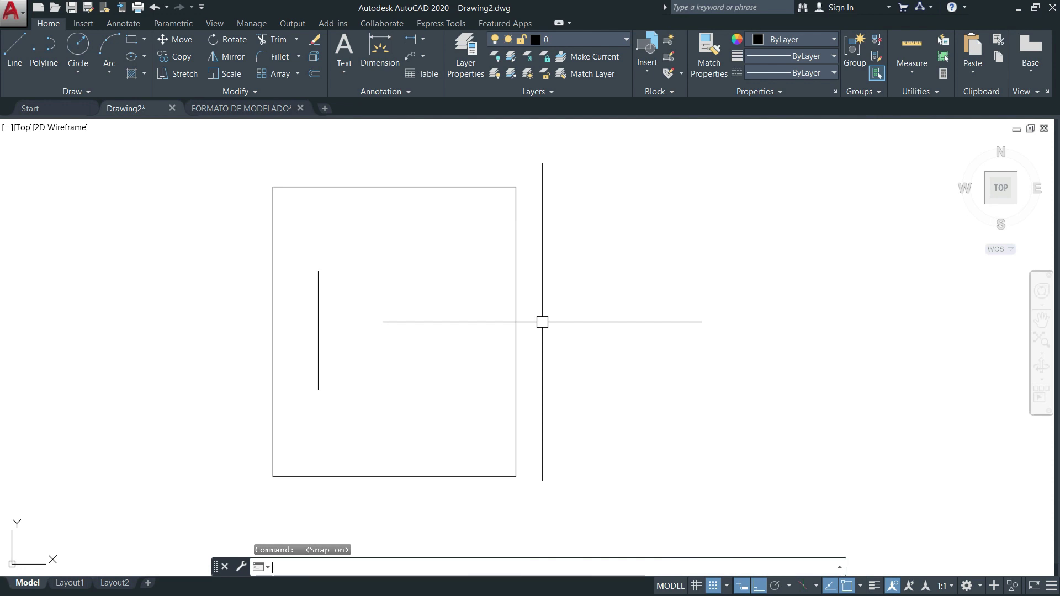
right_click(542, 322)
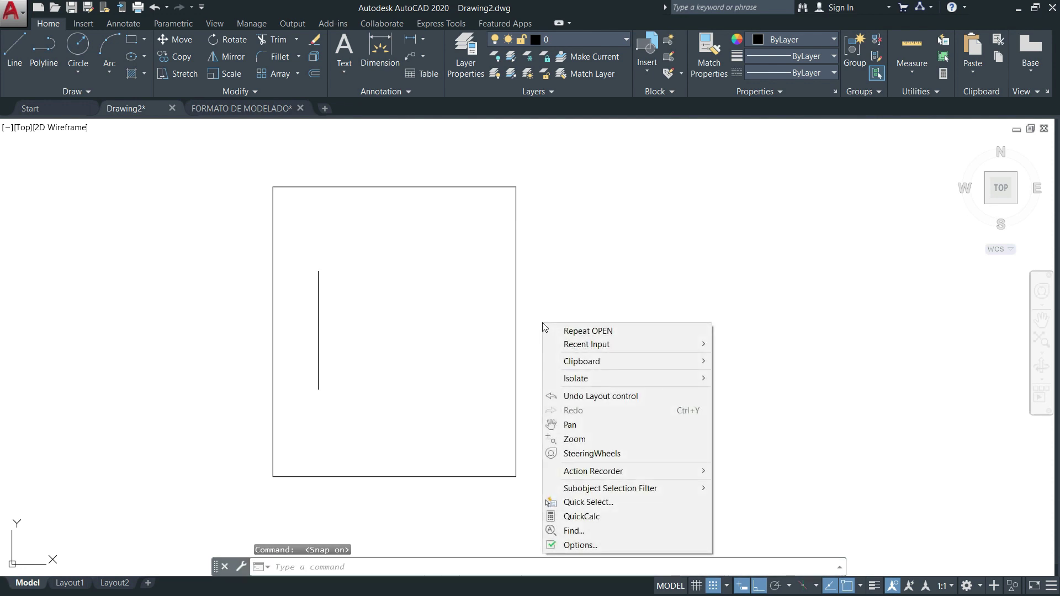
click(608, 549)
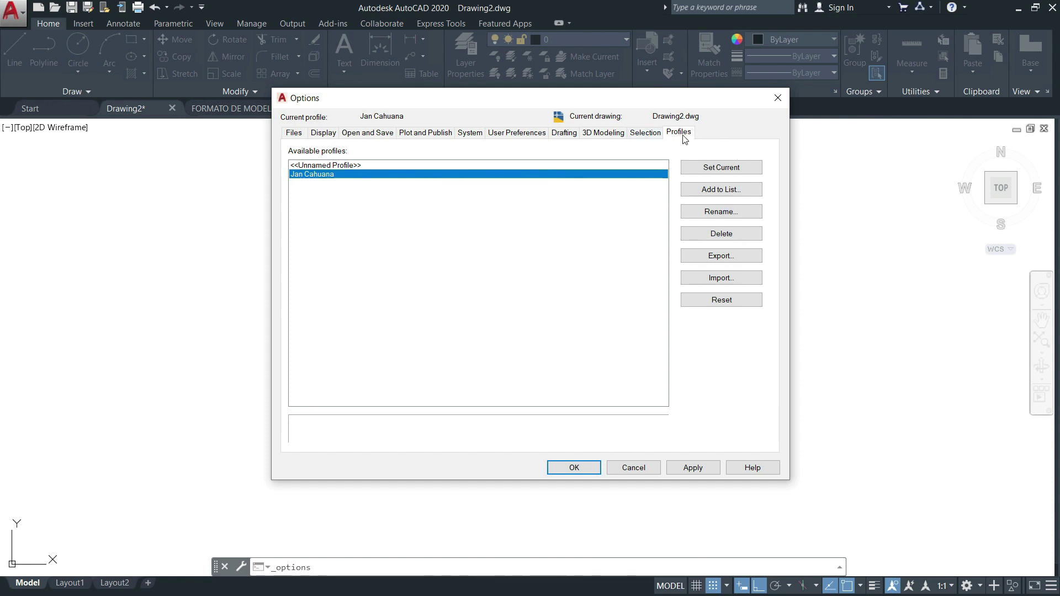
click(356, 167)
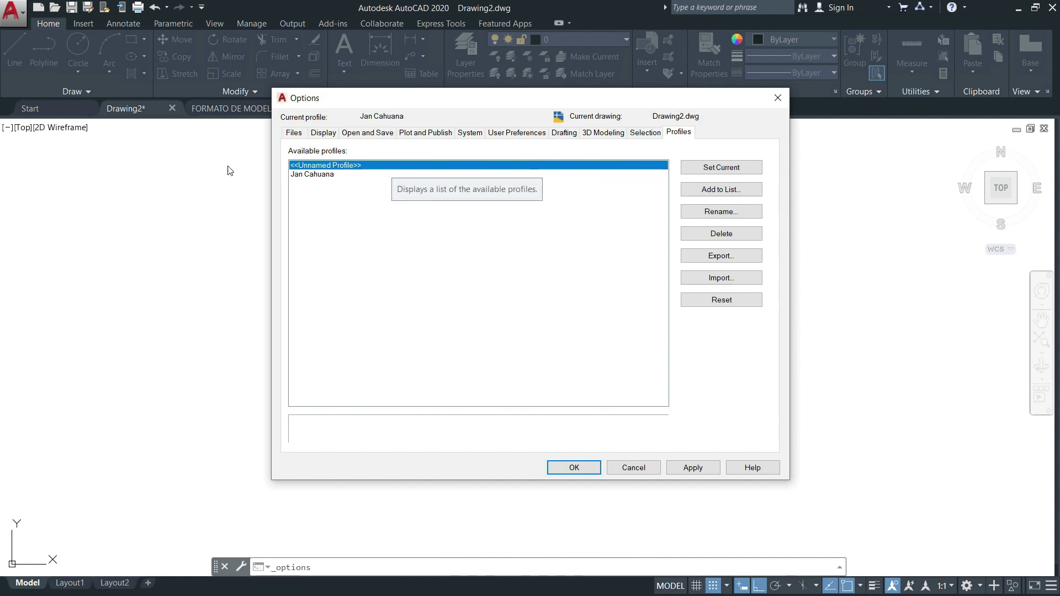
click(329, 176)
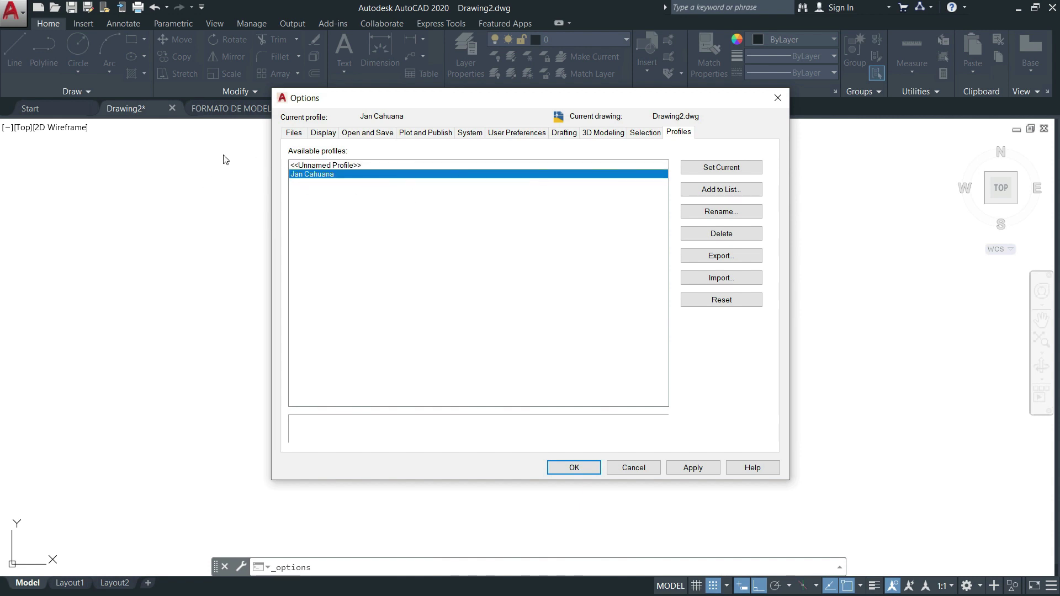
click(331, 165)
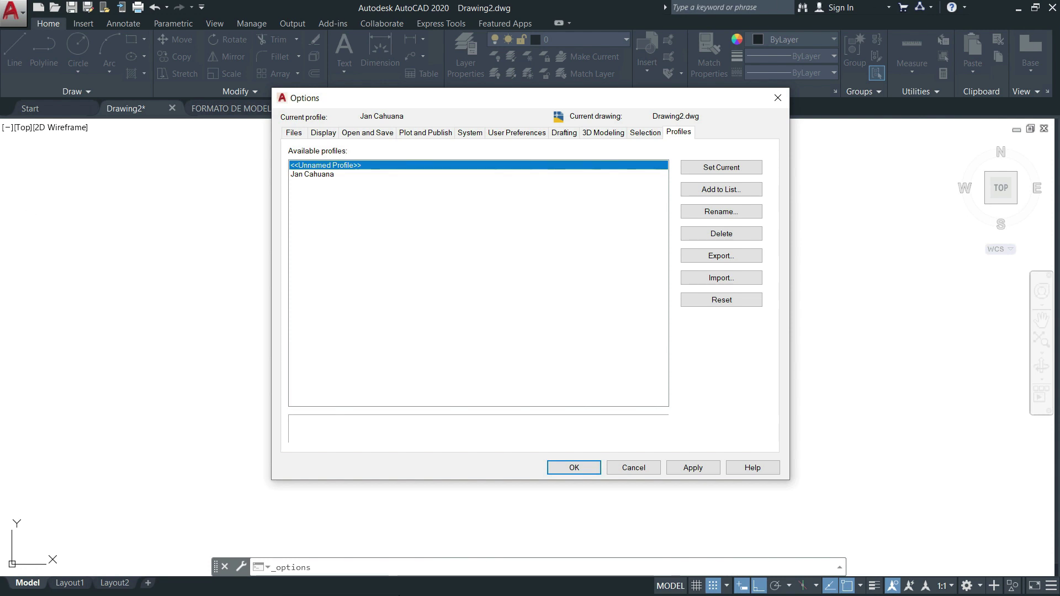
click(744, 191)
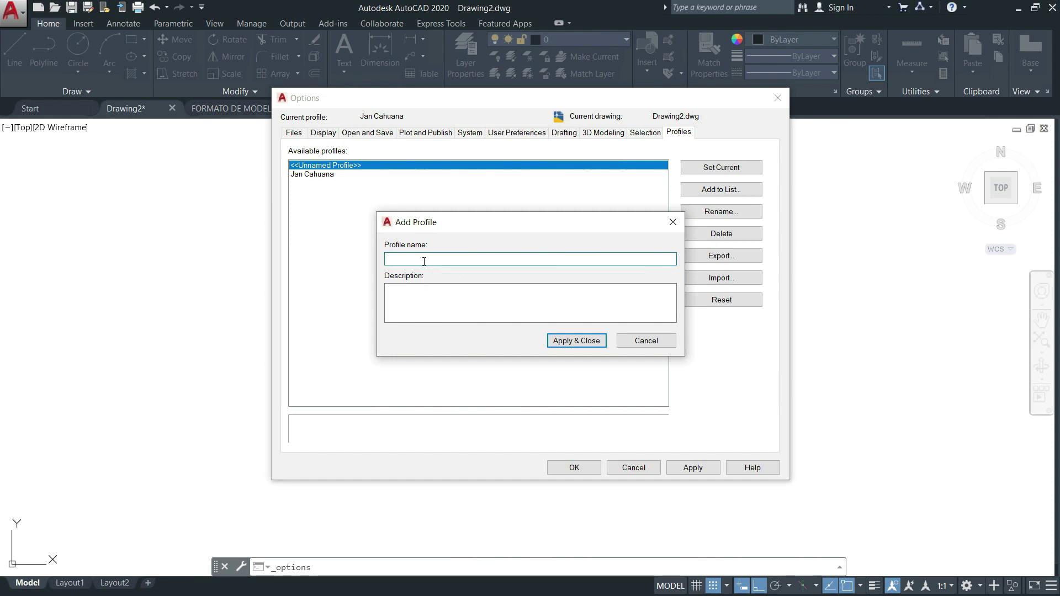
text(ARQUITECTURA)
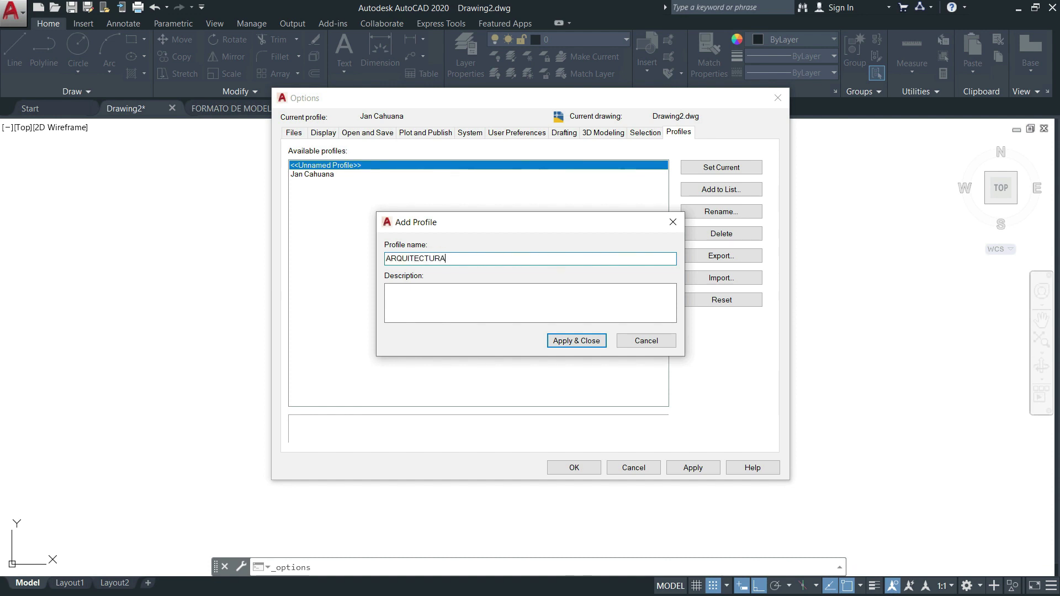
click(583, 345)
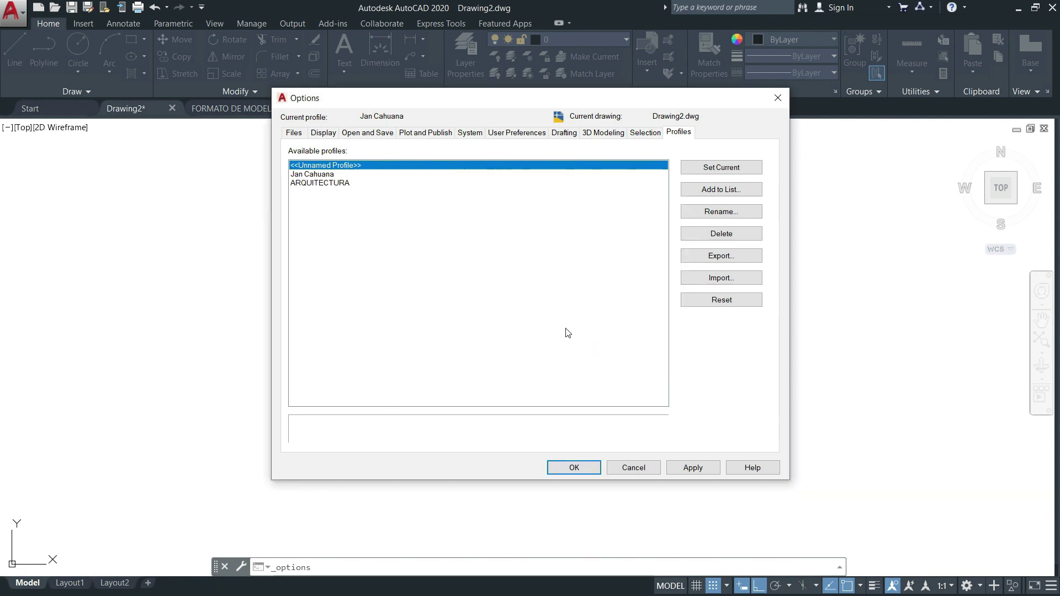
Step: Set the ARQUITECTURA profile as current and confirm the options
click(349, 183)
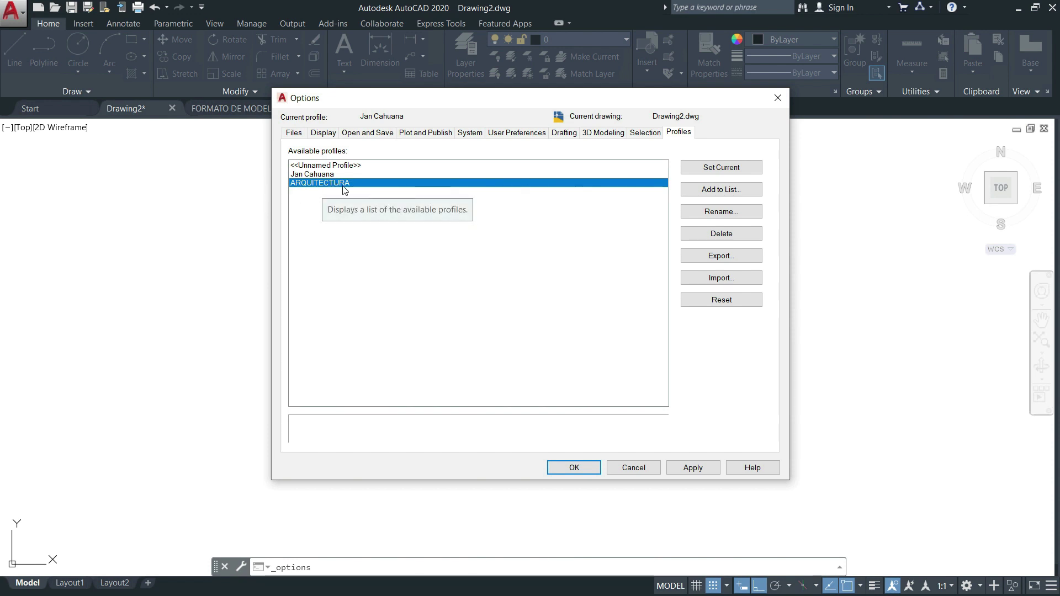
click(744, 171)
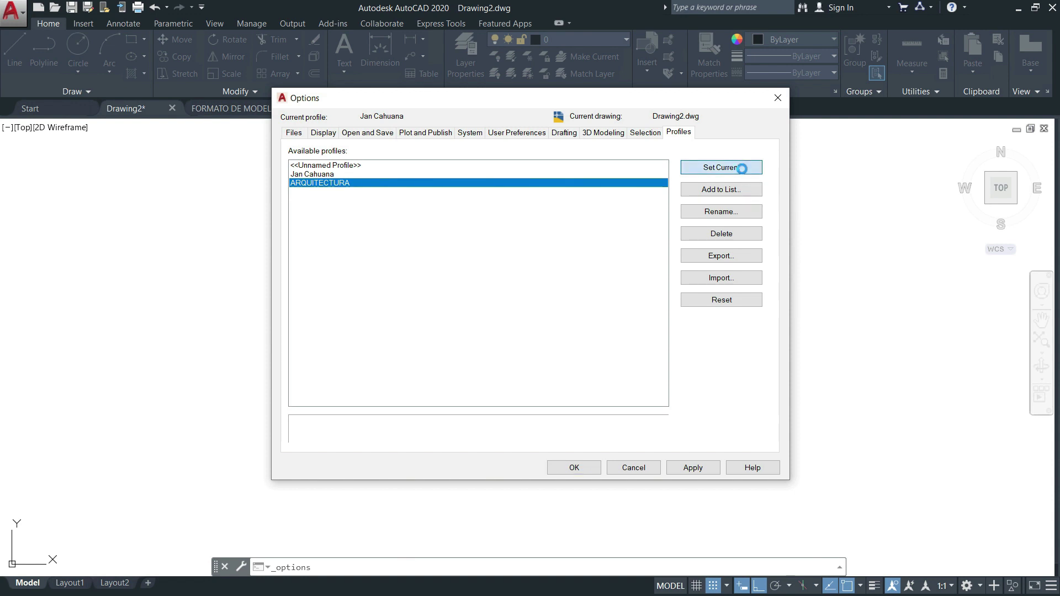
click(578, 469)
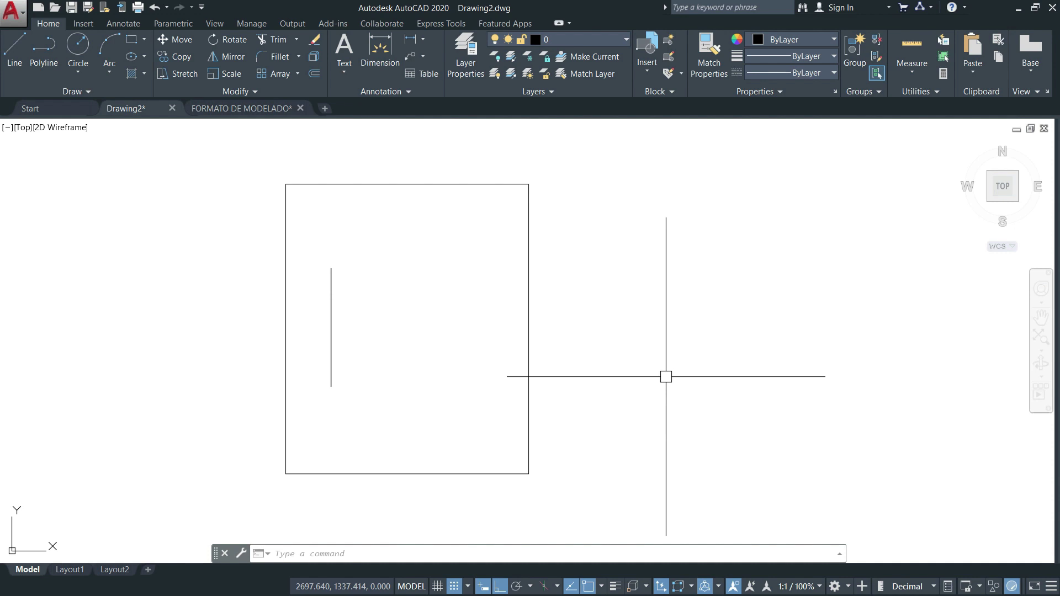
Step: Switch to the FORMATO DE MODELADO drawing and examine its modification frames and the HERRAMIENTAS DE MODELADO strip of walls, floors, symbols and furniture
click(263, 110)
scroll(607, 276, down, 2)
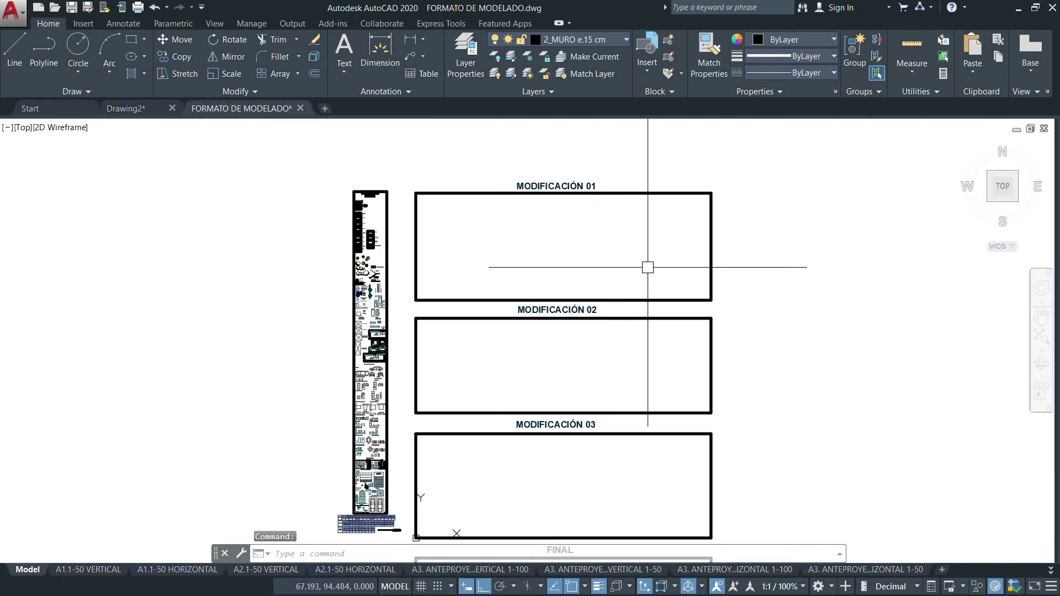
scroll(644, 273, up, 2)
middle_drag(638, 294, 635, 296)
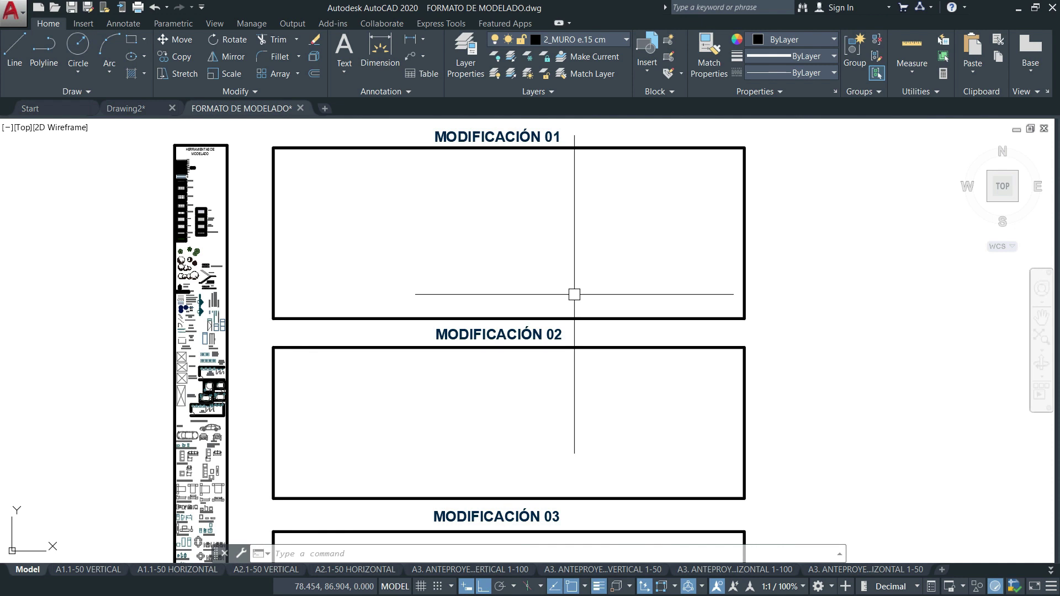
middle_drag(478, 223, 486, 245)
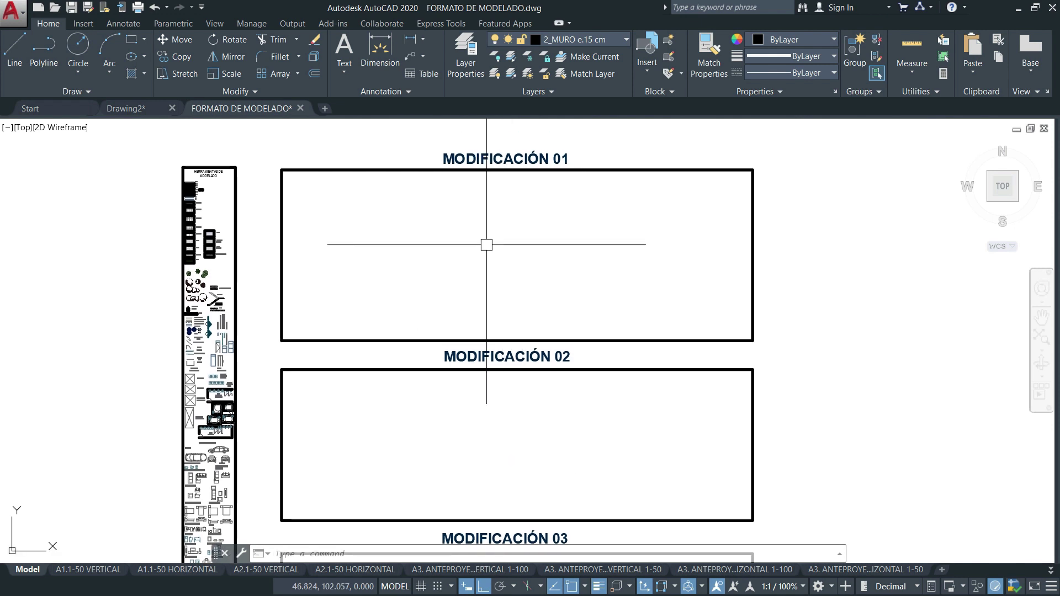
scroll(165, 171, up, 10)
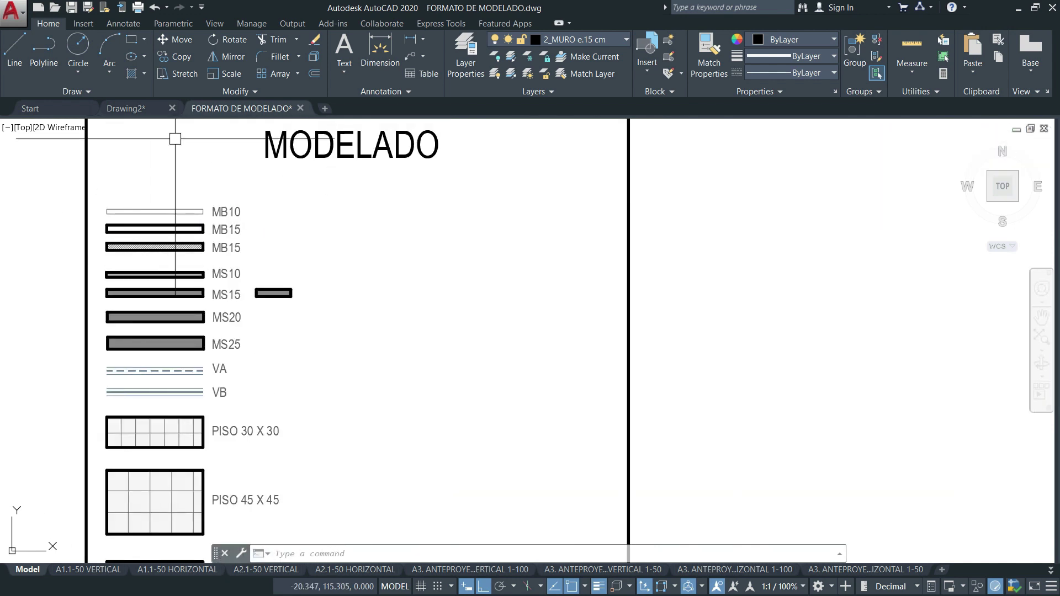
scroll(331, 232, down, 2)
middle_drag(355, 448, 407, 396)
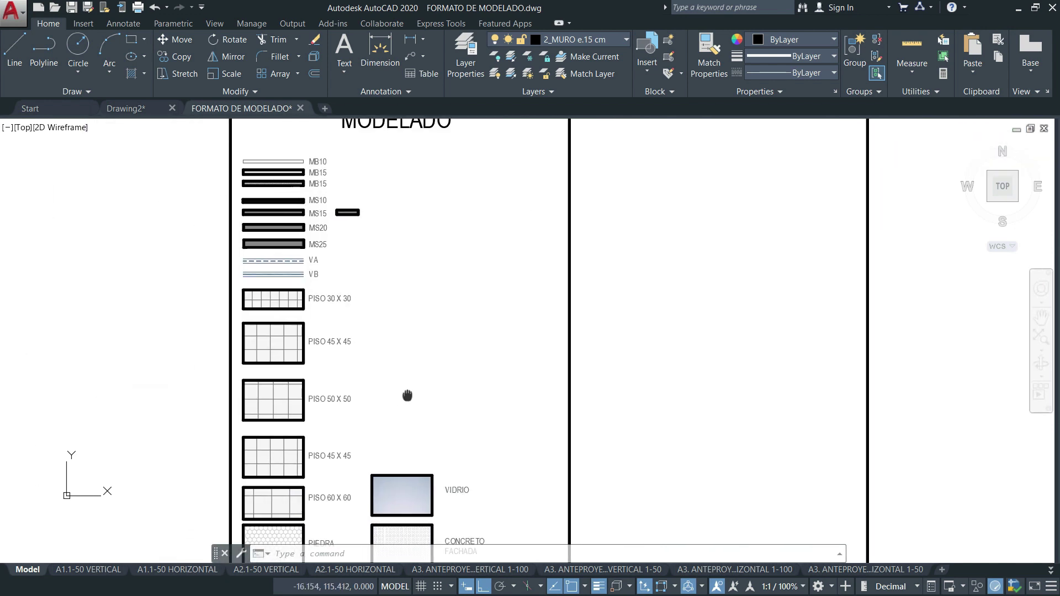
scroll(301, 287, down, 2)
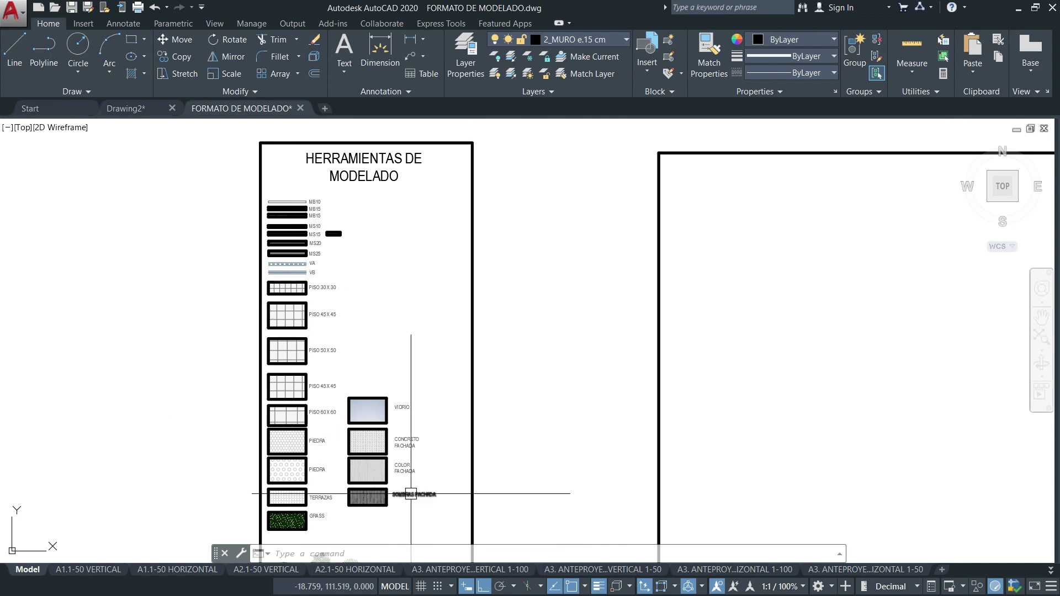
middle_drag(410, 494, 381, 375)
middle_drag(239, 437, 203, 333)
scroll(302, 470, down, 2)
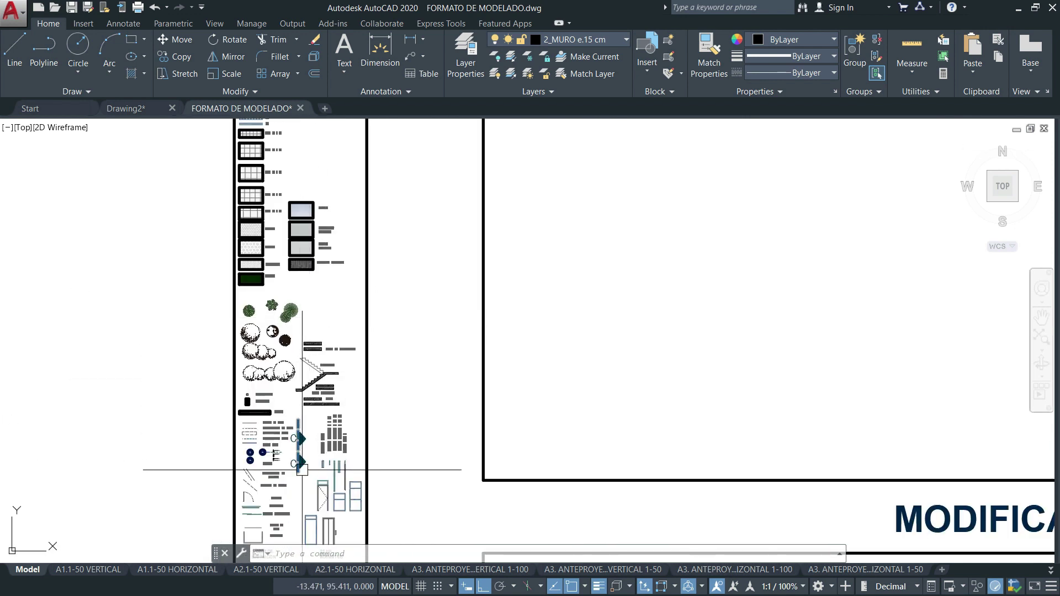
scroll(331, 486, up, 2)
scroll(253, 280, down, 4)
middle_drag(257, 396, 258, 323)
middle_drag(243, 461, 225, 362)
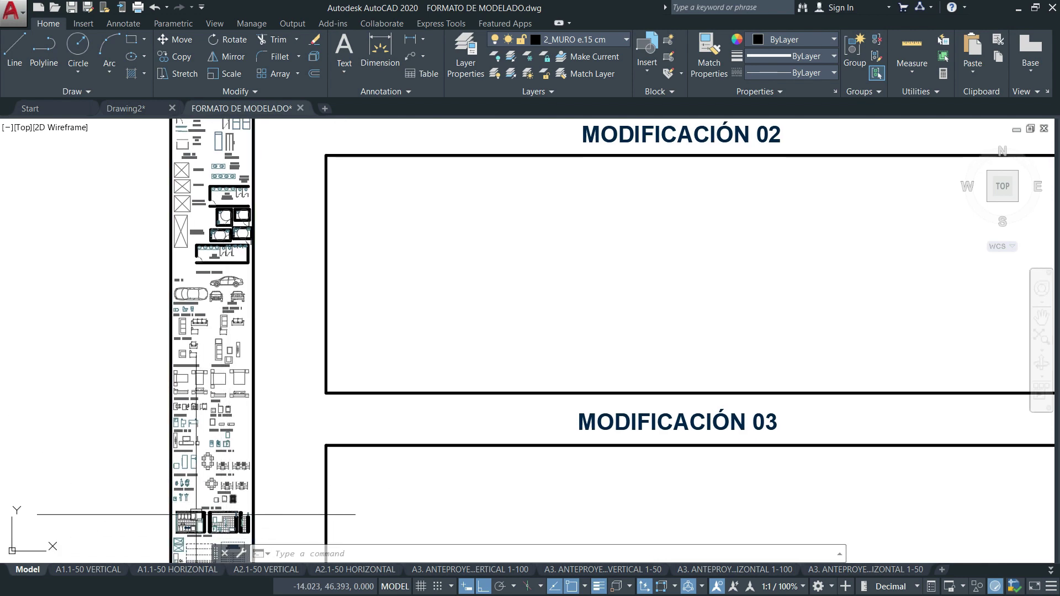
scroll(196, 515, down, 5)
mouse_move(319, 361)
middle_down()
mouse_move(272, 407)
mouse_move(339, 359)
middle_up()
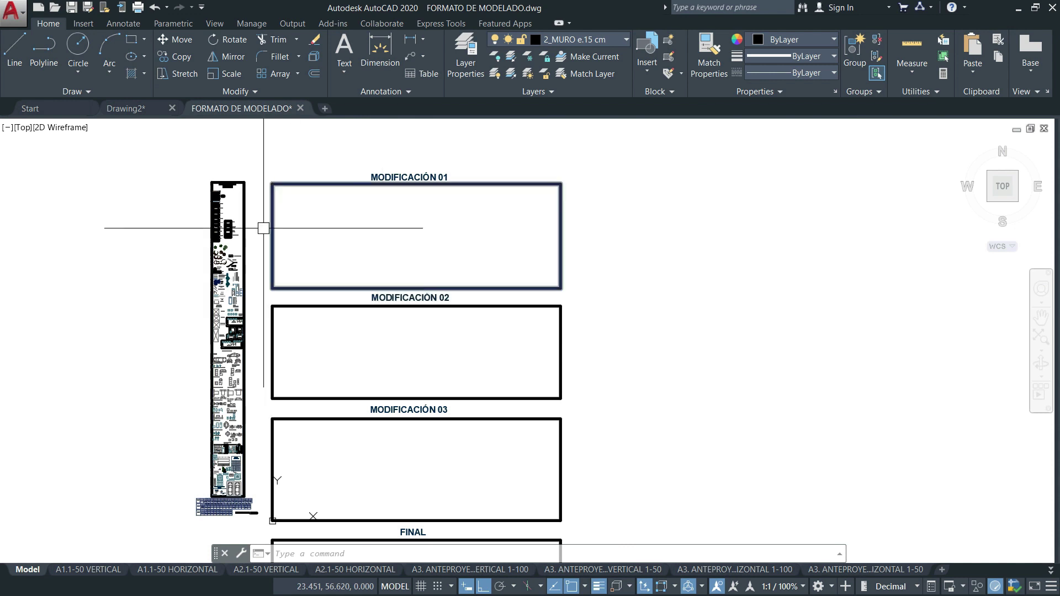
Step: Return to Drawing2 and erase the rectangle and all the lines inside it
click(155, 114)
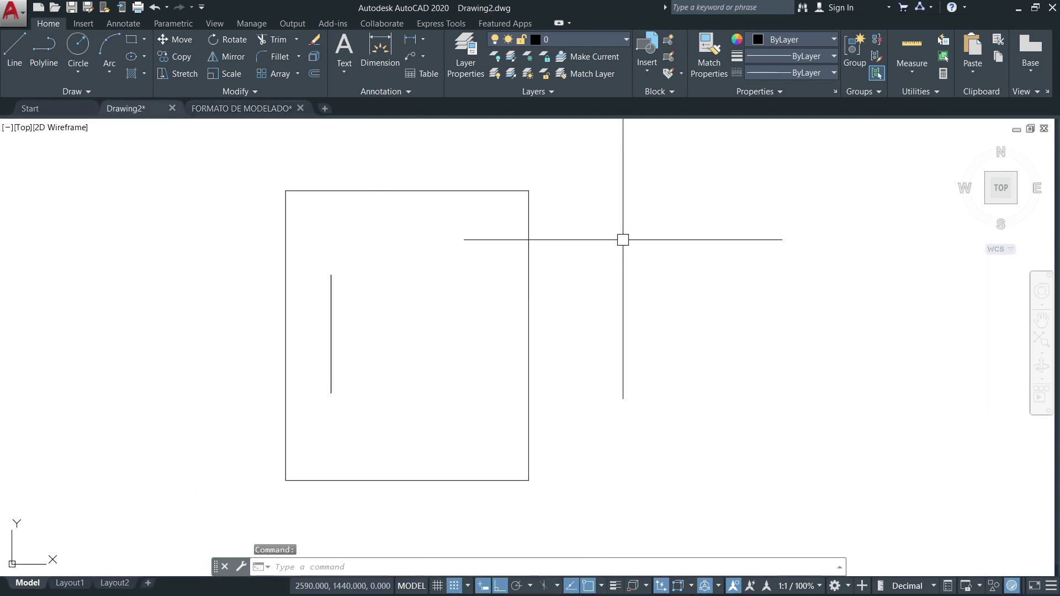
scroll(402, 320, down, 2)
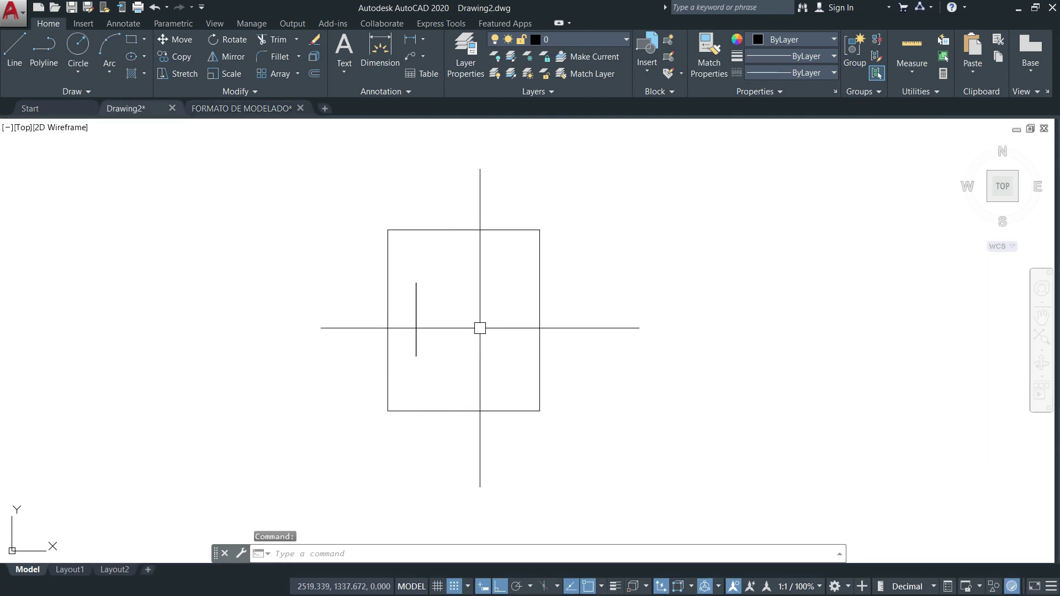
click(731, 497)
click(360, 217)
key(Delete)
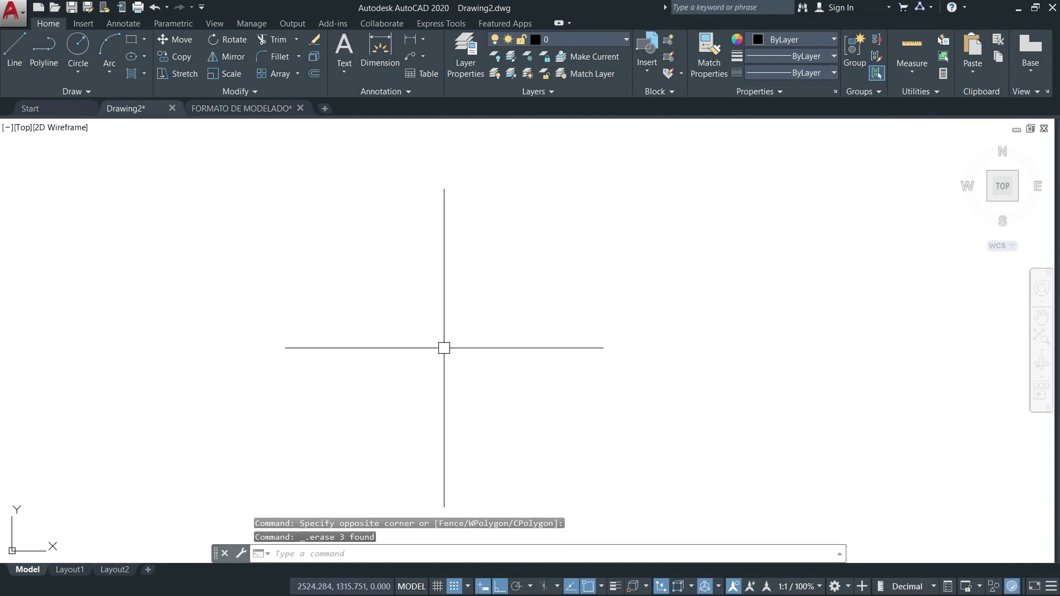
scroll(281, 364, down, 2)
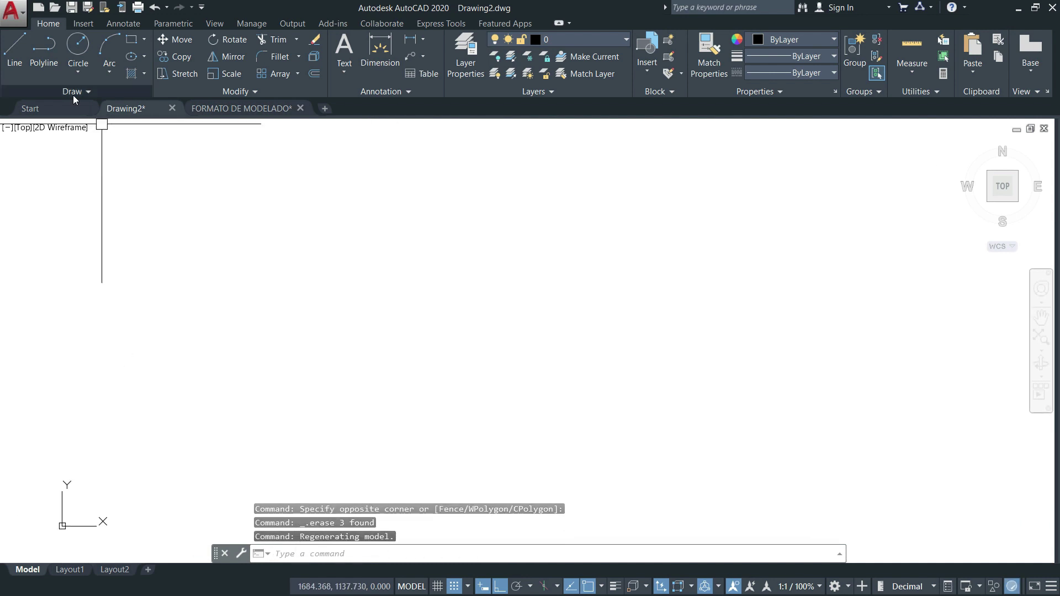
Step: Save the drawing to the desktop under the file name ARCHIVO DE MODELADO
click(11, 11)
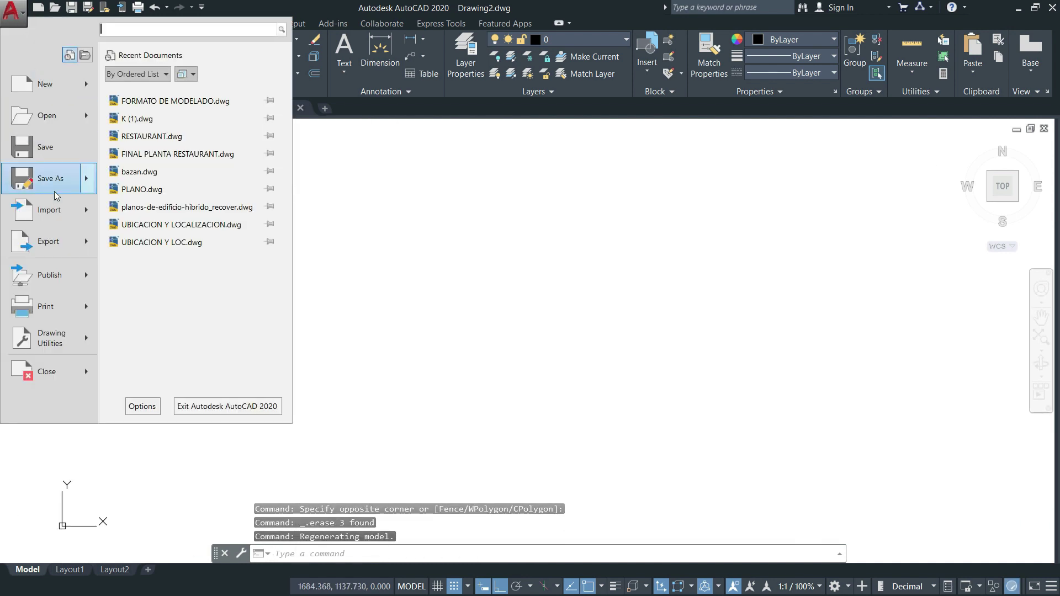
click(52, 148)
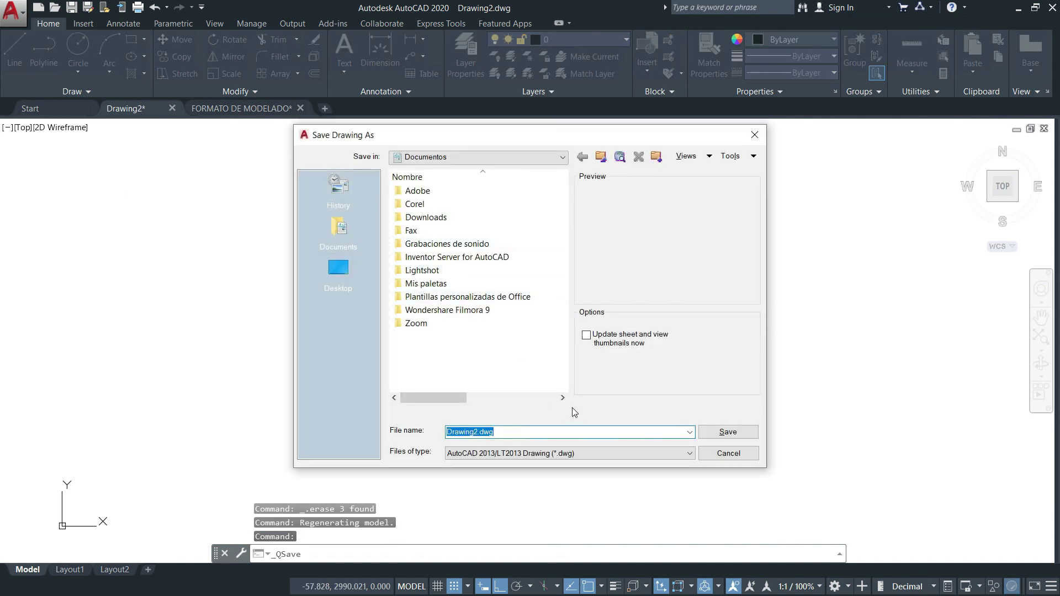
text(ARCHI)
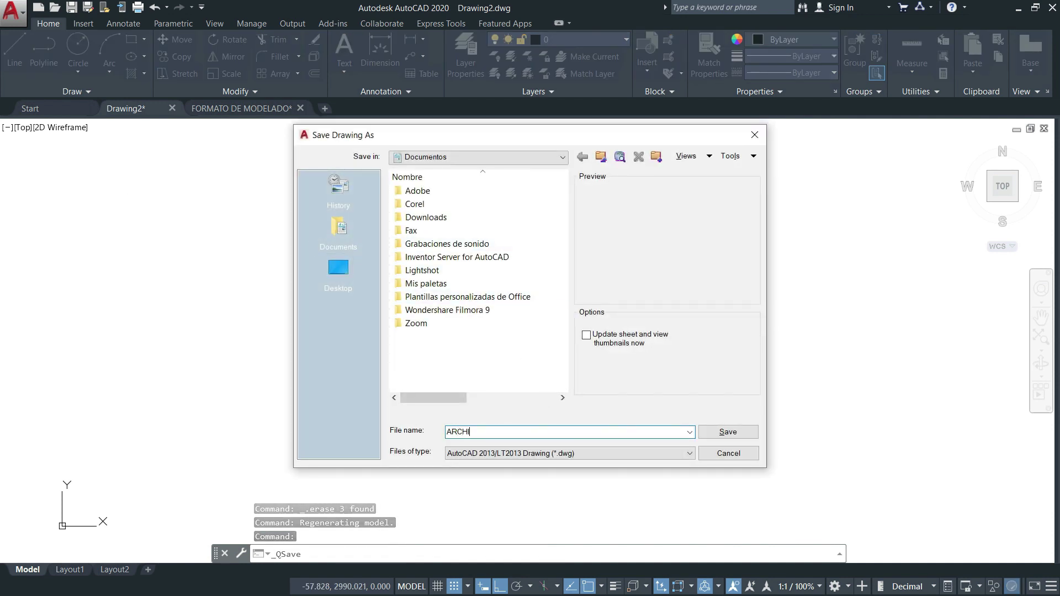
text(VO DE MODELADO)
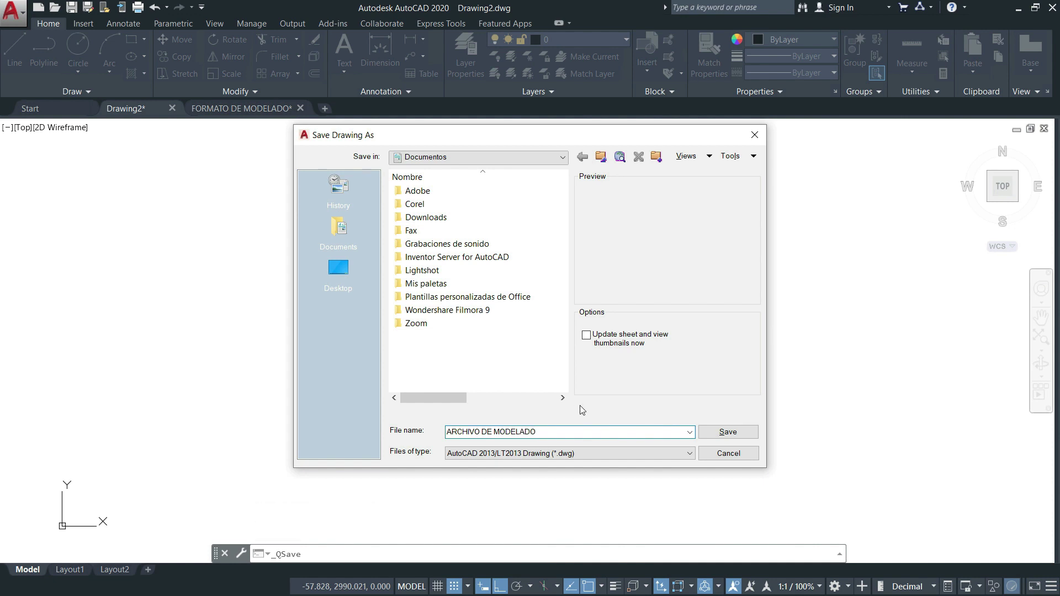
click(338, 267)
click(735, 433)
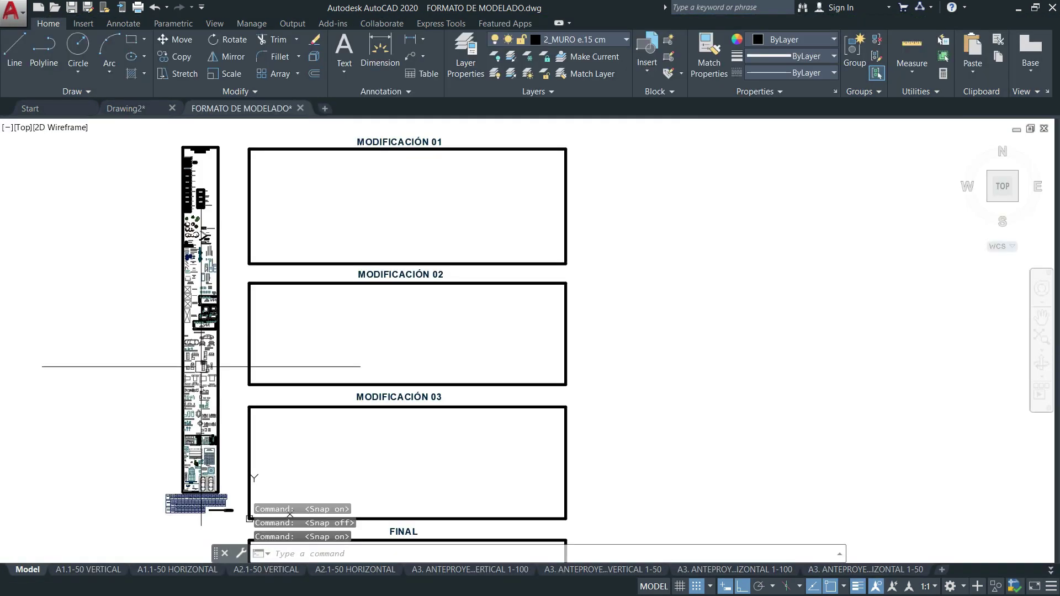
Step: Examine the vehicle, bathroom fixture and sofa blocks in the modelling tools strip of the FORMATO DE MODELADO drawing
scroll(237, 364, up, 2)
scroll(232, 341, up, 5)
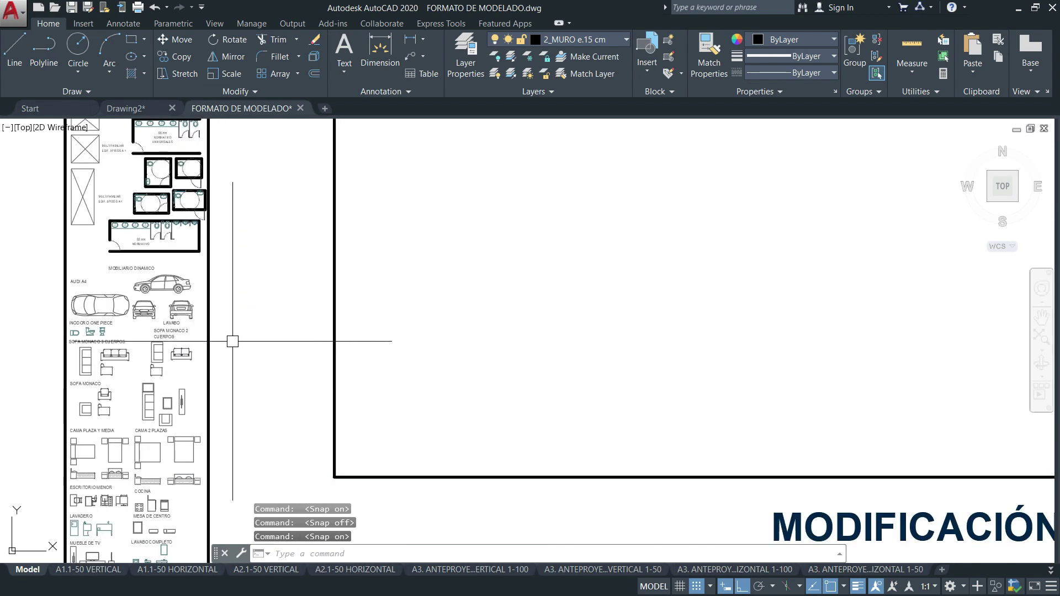
scroll(201, 350, up, 4)
middle_drag(665, 396, 481, 360)
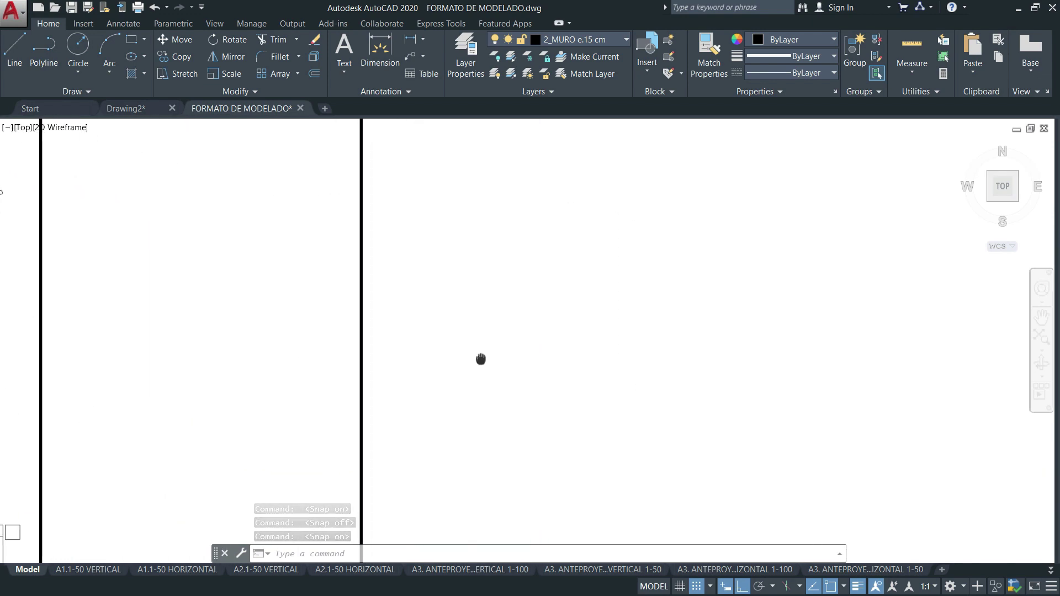
scroll(350, 336, down, 5)
scroll(350, 335, up, 8)
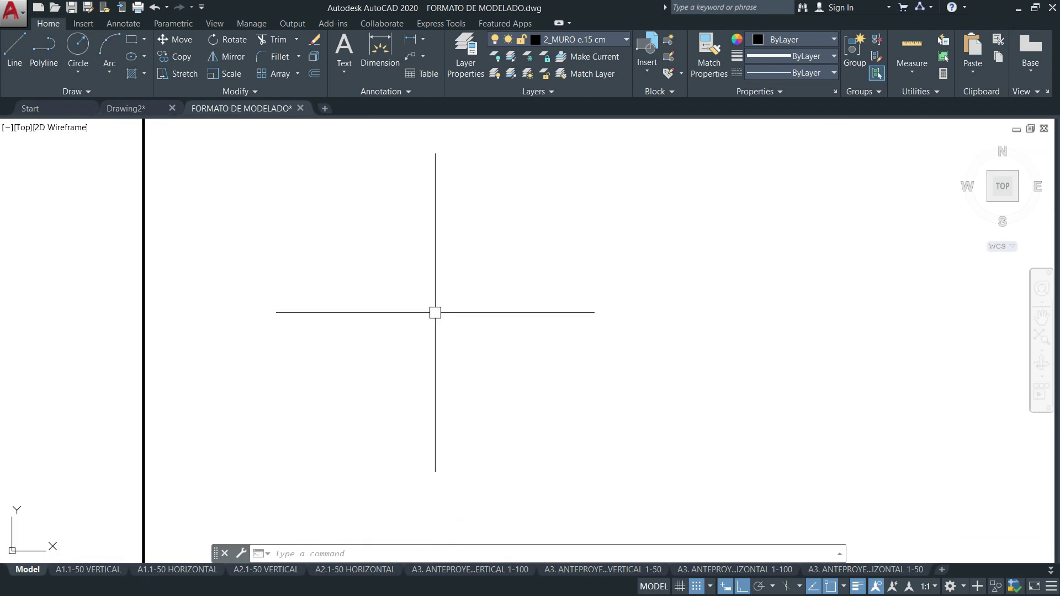
scroll(166, 394, down, 5)
scroll(149, 427, up, 6)
middle_drag(149, 426, 564, 394)
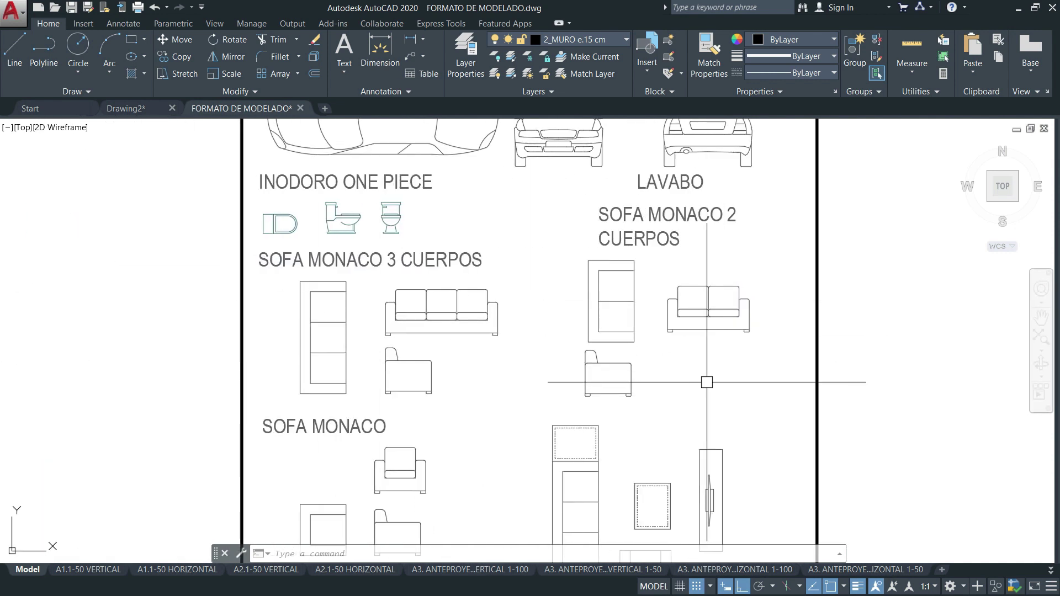
middle_drag(626, 368, 545, 366)
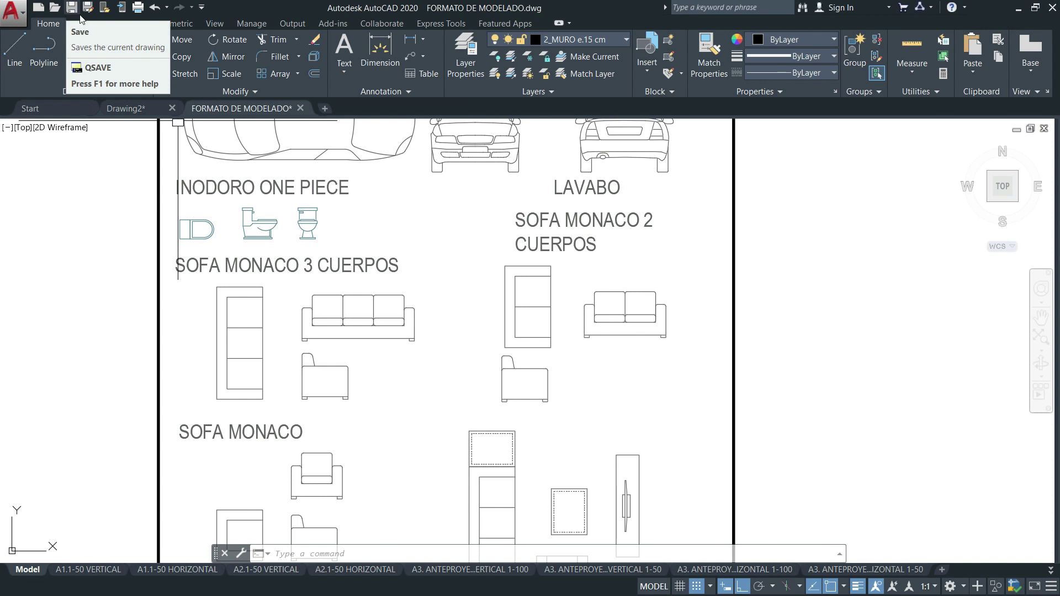
Step: Examine the MODIFICACIÓN 01, 02 and 03 frames and the modelling tools strip beside them in the FORMATO DE MODELADO drawing
scroll(294, 268, down, 5)
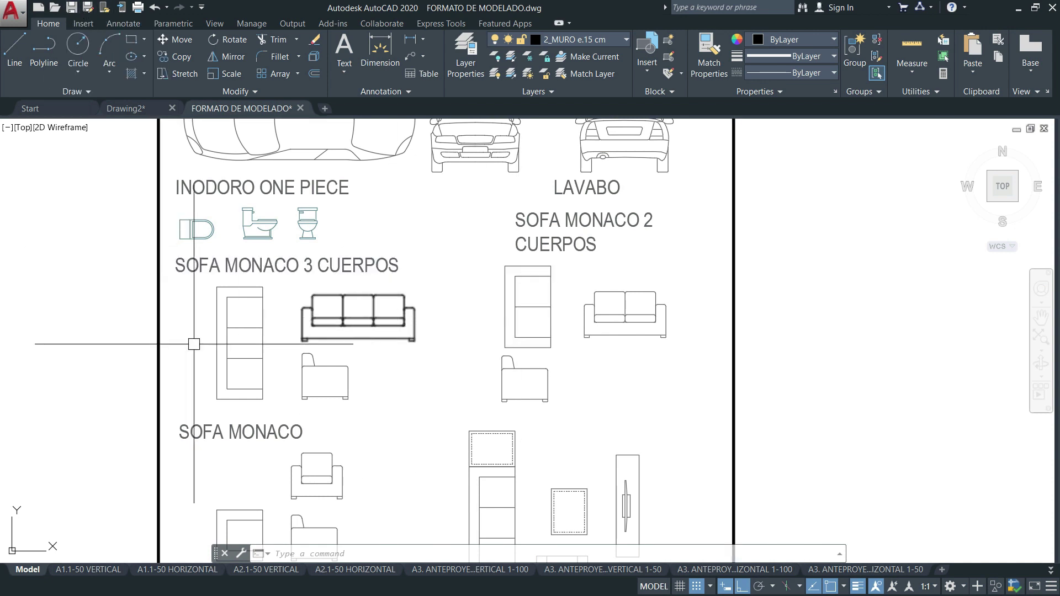
scroll(527, 321, down, 4)
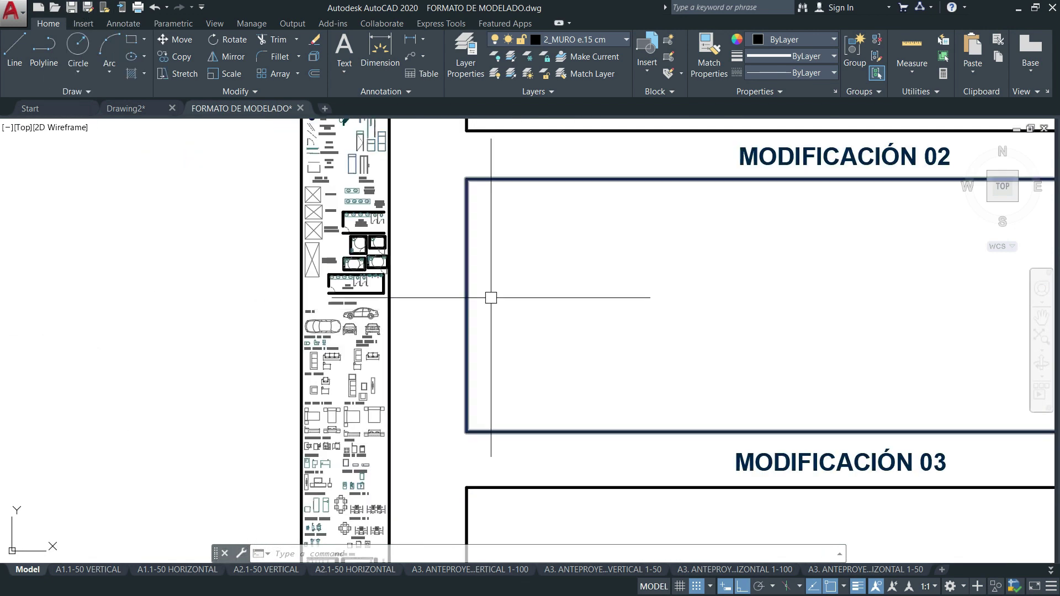
scroll(481, 296, down, 3)
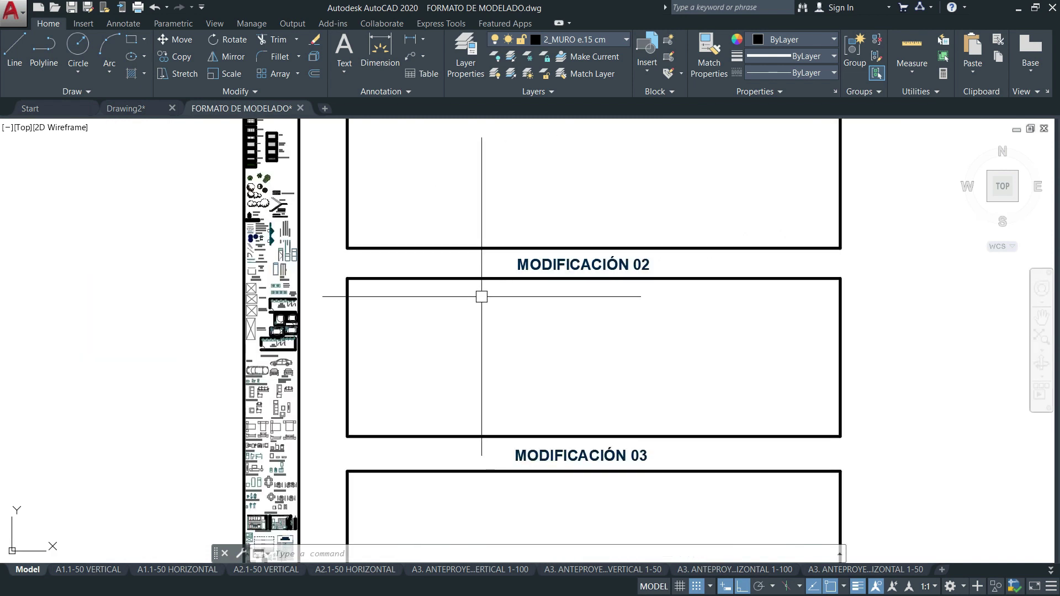
mouse_move(481, 296)
middle_down()
mouse_move(280, 407)
mouse_move(367, 338)
middle_up()
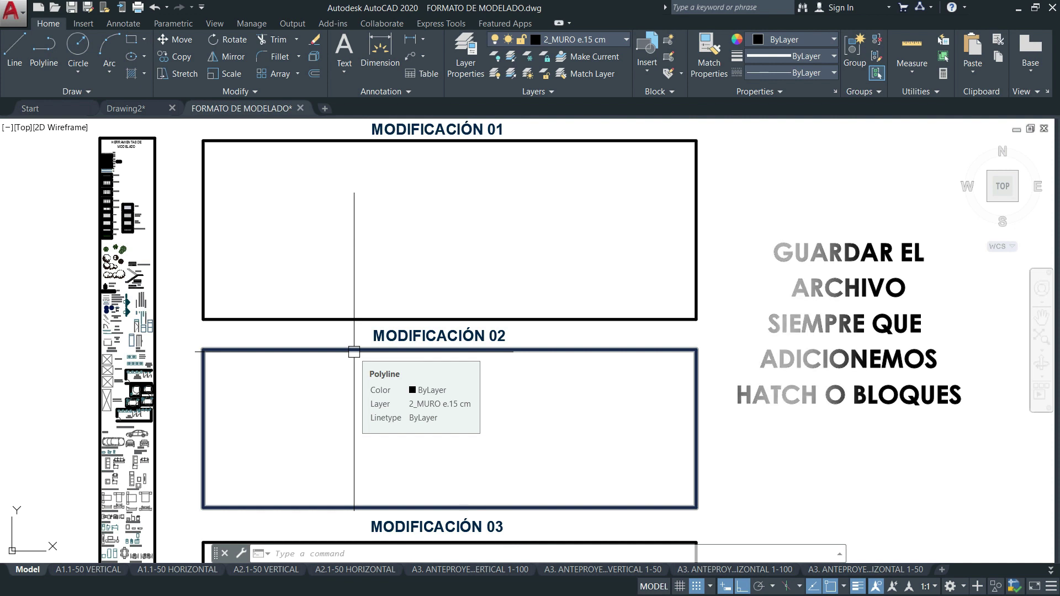
key(F9)
key(F9)
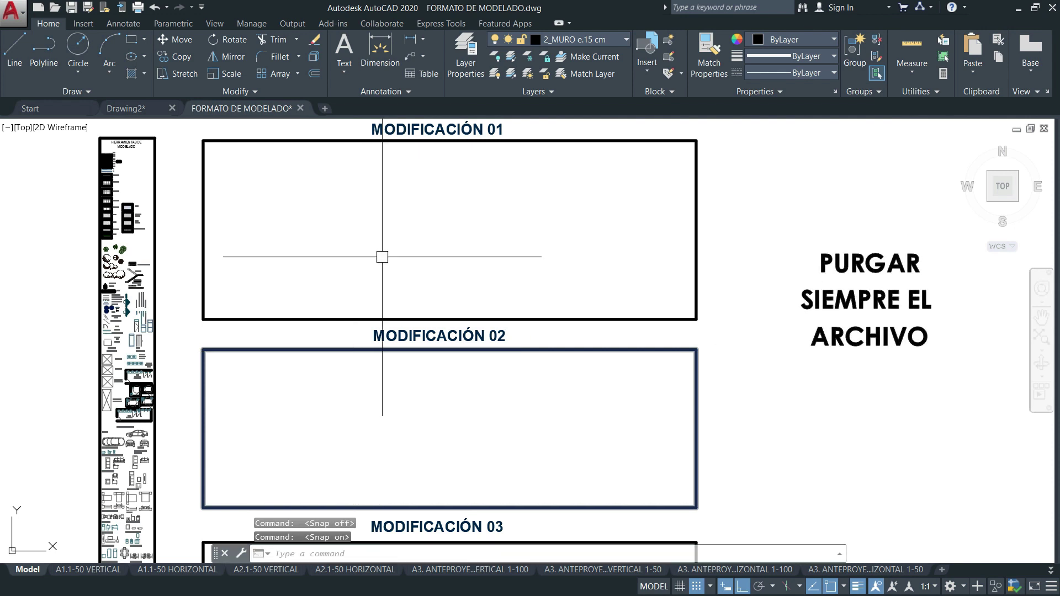
scroll(491, 218, down, 3)
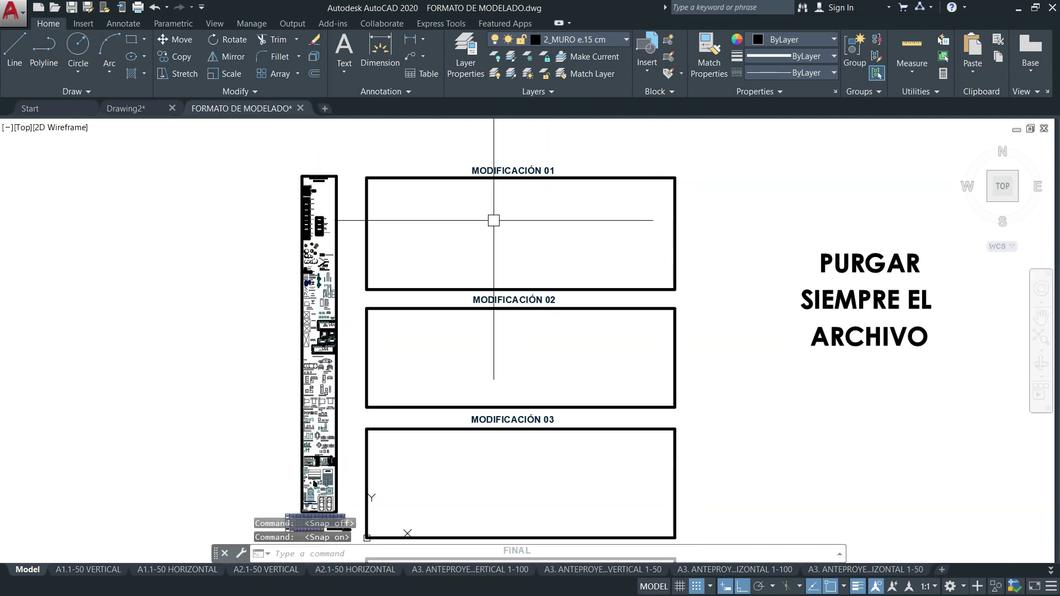
scroll(445, 265, up, 3)
mouse_move(445, 265)
middle_down()
mouse_move(429, 296)
mouse_move(488, 280)
mouse_move(278, 325)
middle_up()
middle_drag(409, 380, 516, 350)
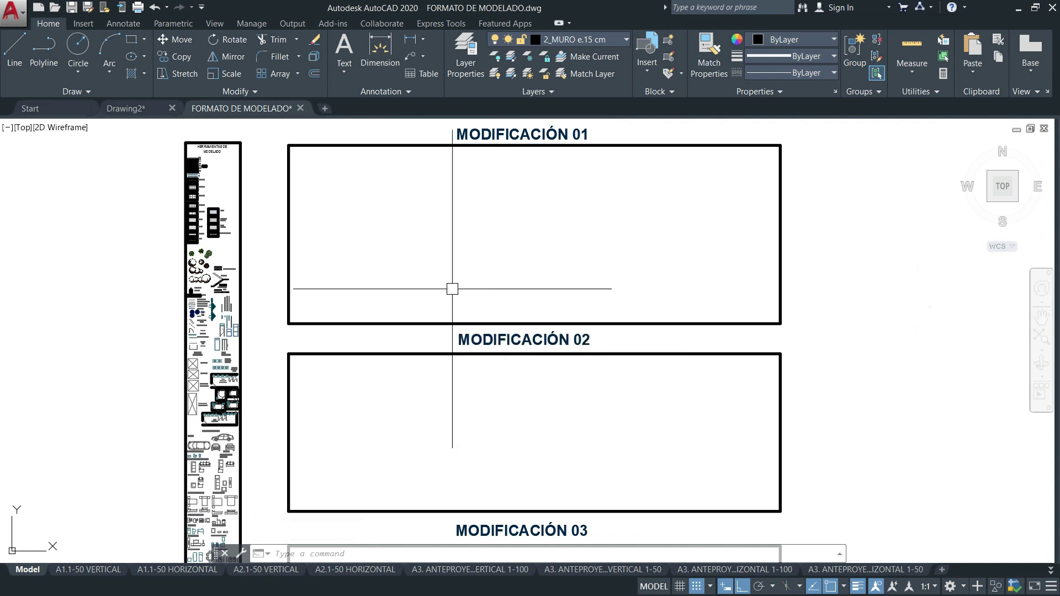
middle_drag(323, 287, 333, 303)
scroll(205, 303, up, 4)
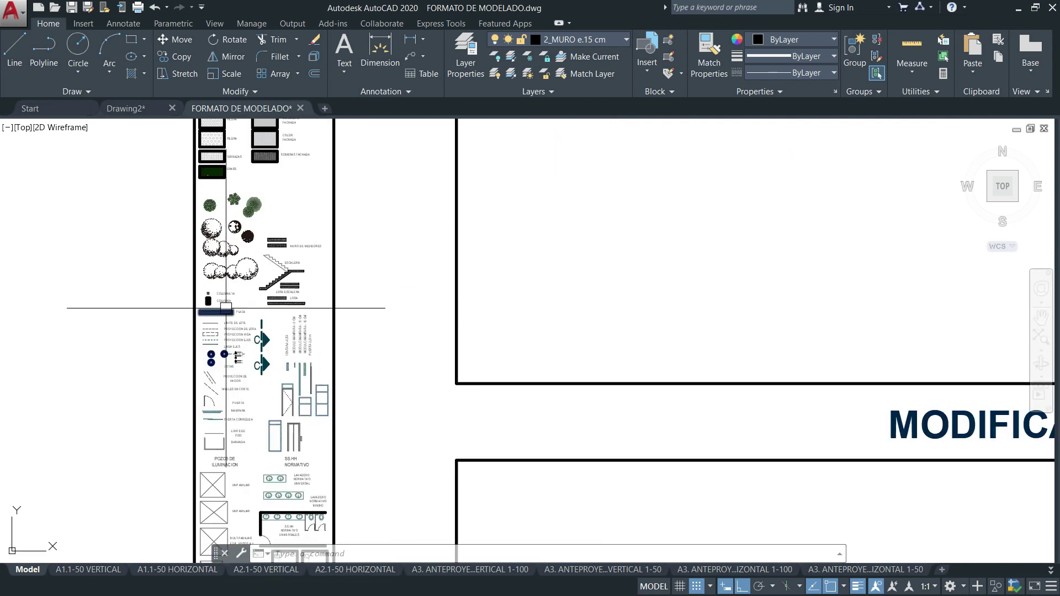
middle_drag(841, 300, 800, 296)
scroll(383, 319, down, 6)
scroll(386, 315, up, 2)
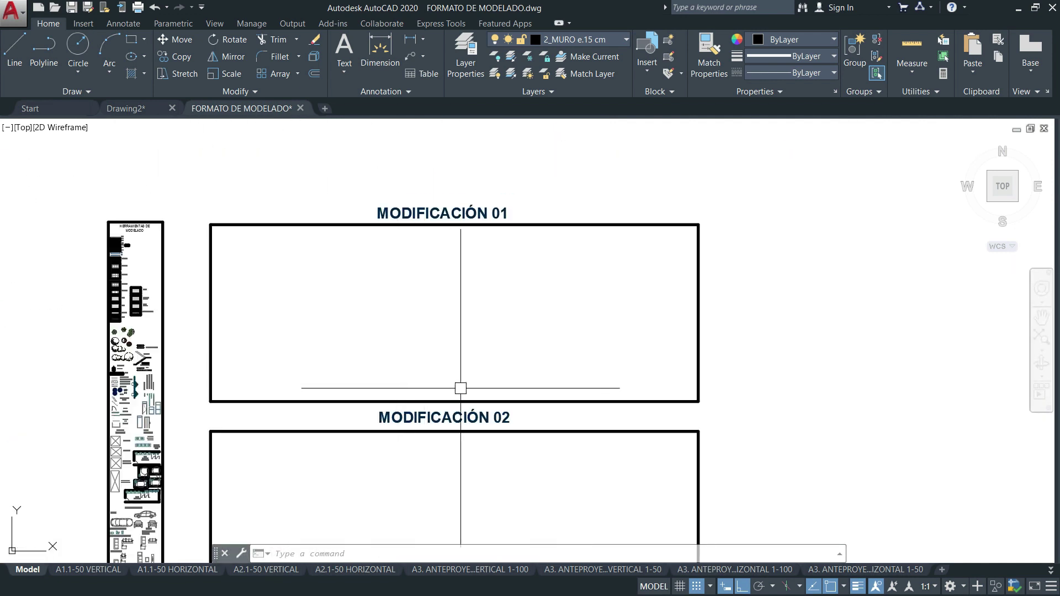
mouse_move(461, 386)
middle_down()
mouse_move(425, 298)
mouse_move(421, 326)
middle_up()
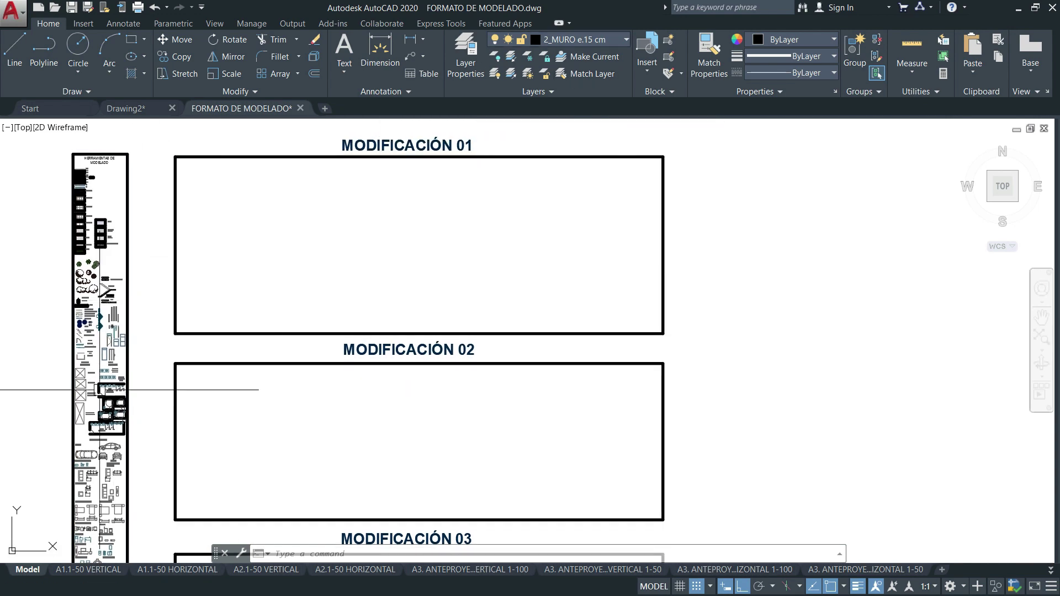
scroll(86, 329, up, 5)
scroll(96, 364, down, 8)
scroll(204, 392, up, 4)
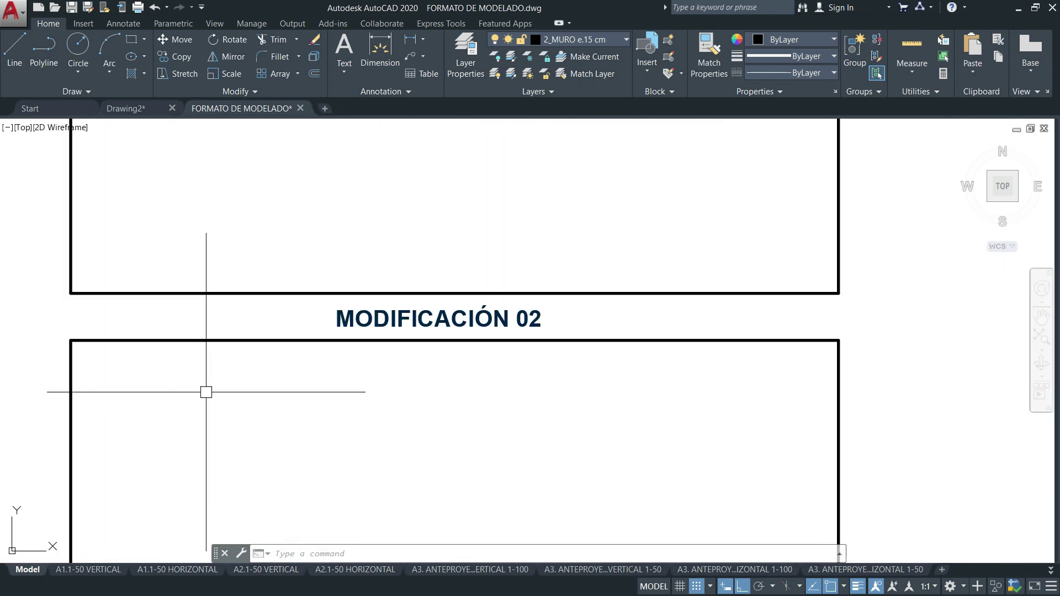
scroll(309, 385, down, 2)
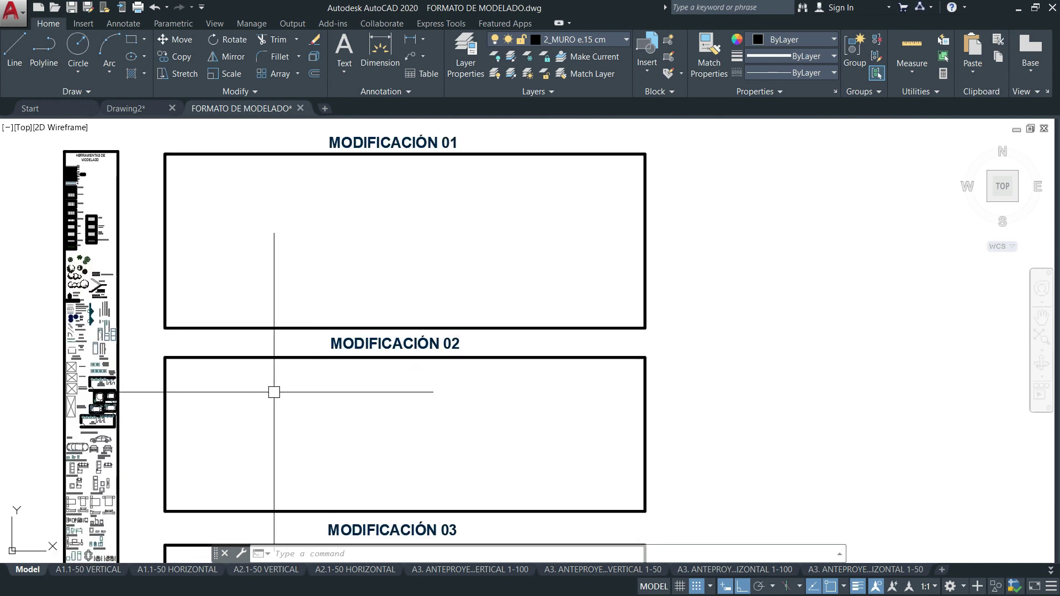
middle_drag(291, 396, 368, 375)
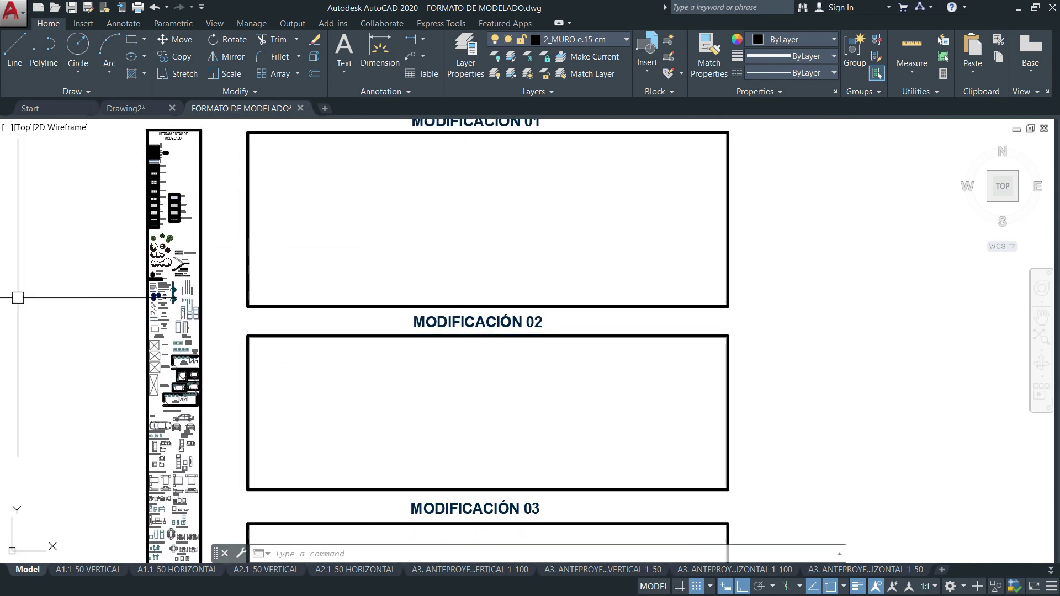
middle_drag(505, 327, 463, 345)
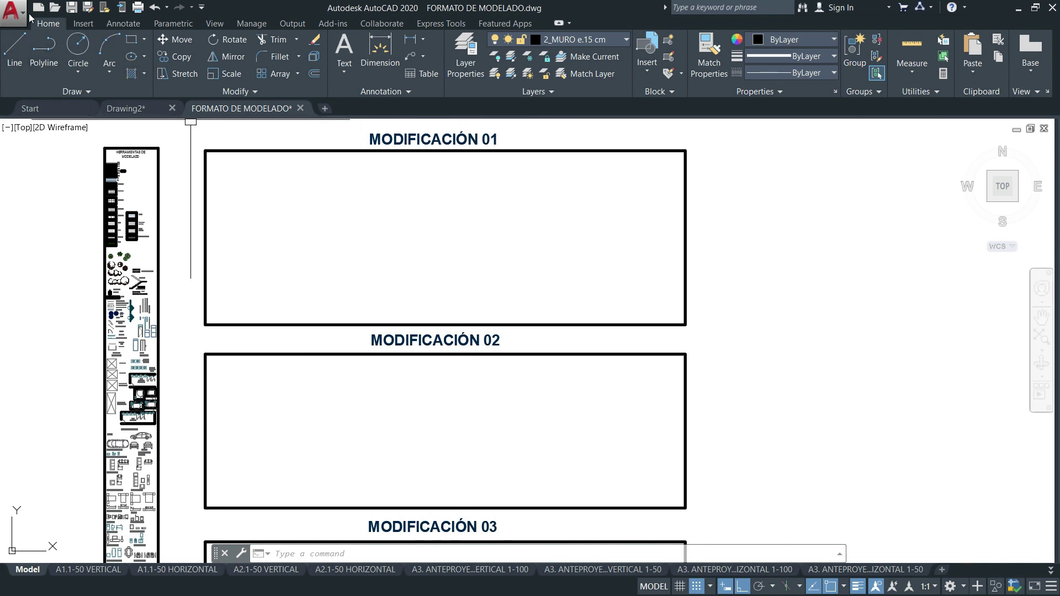
Step: Check the drawing for unused named items with the Purge utility, marking all item categories, and close the utility
click(12, 13)
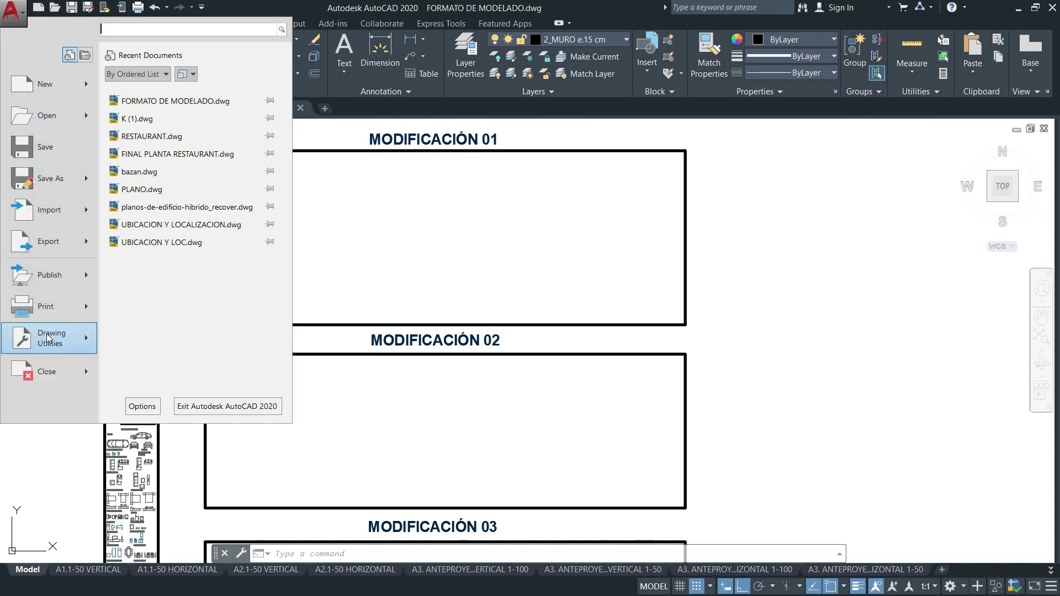
mouse_move(57, 345)
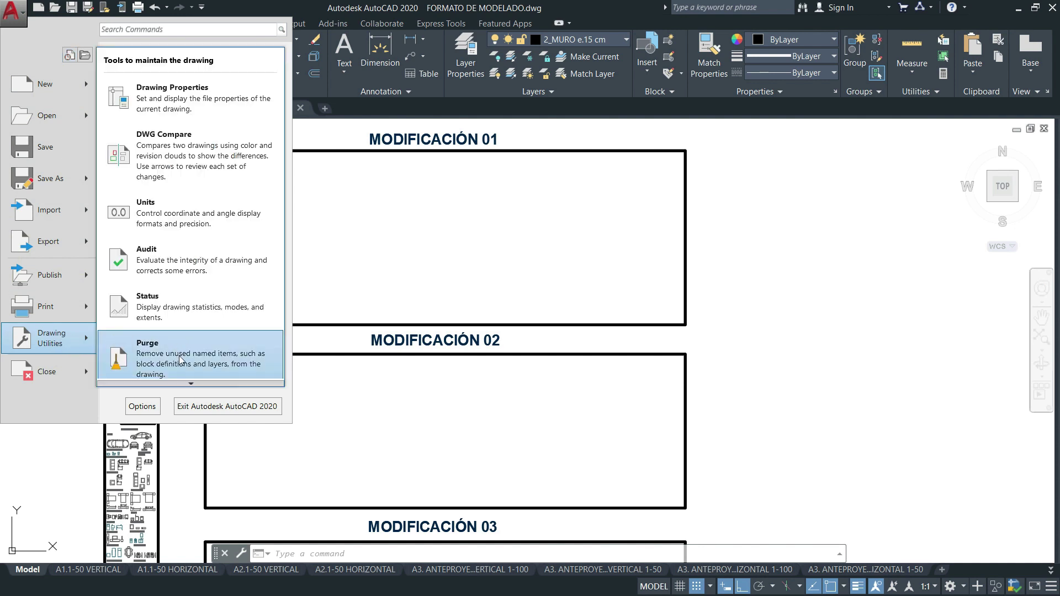
scroll(158, 358, down, 1)
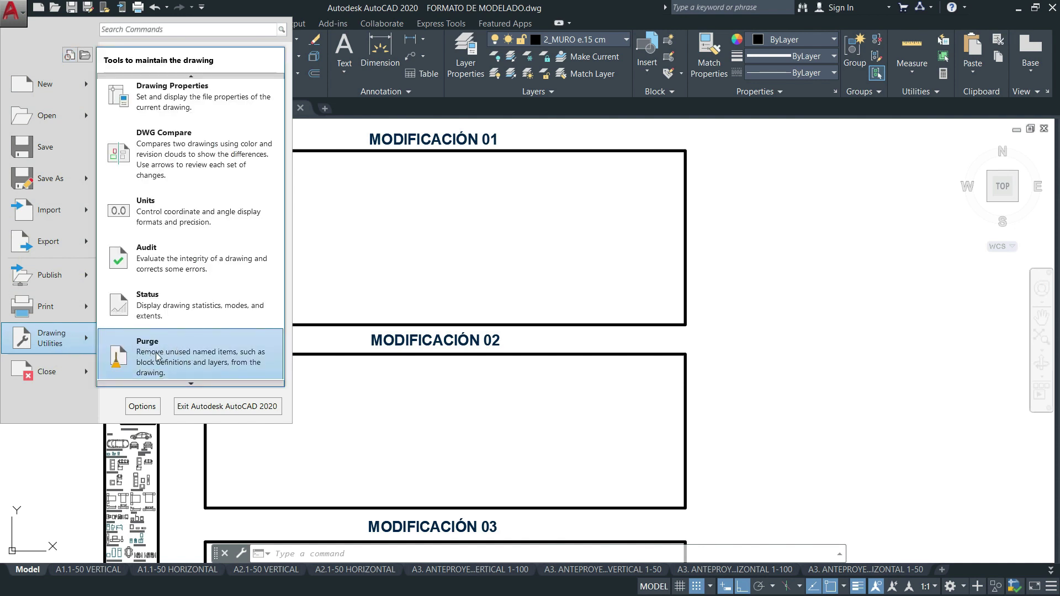
click(166, 349)
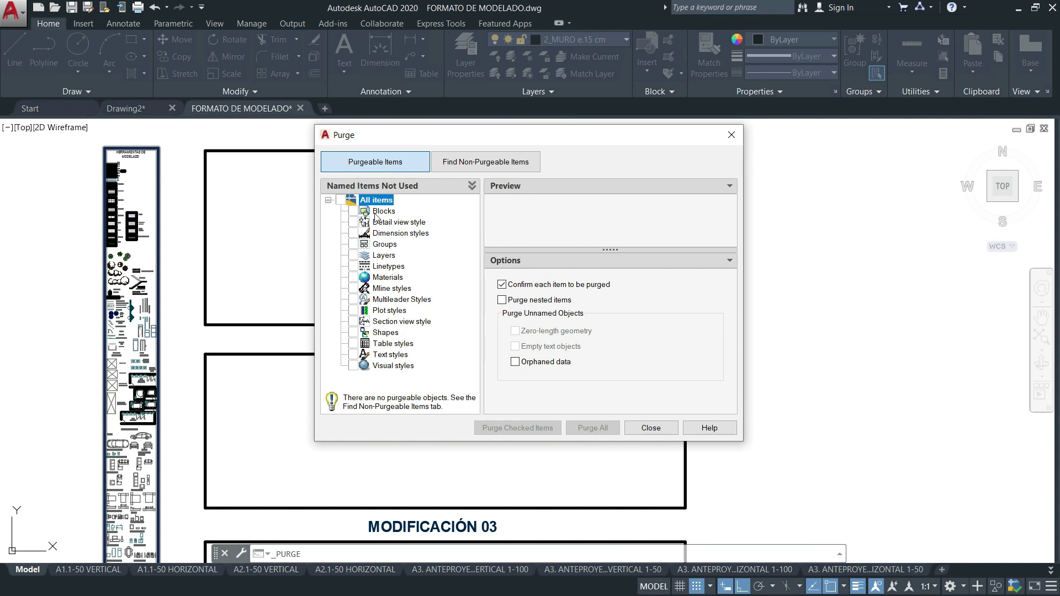
click(340, 200)
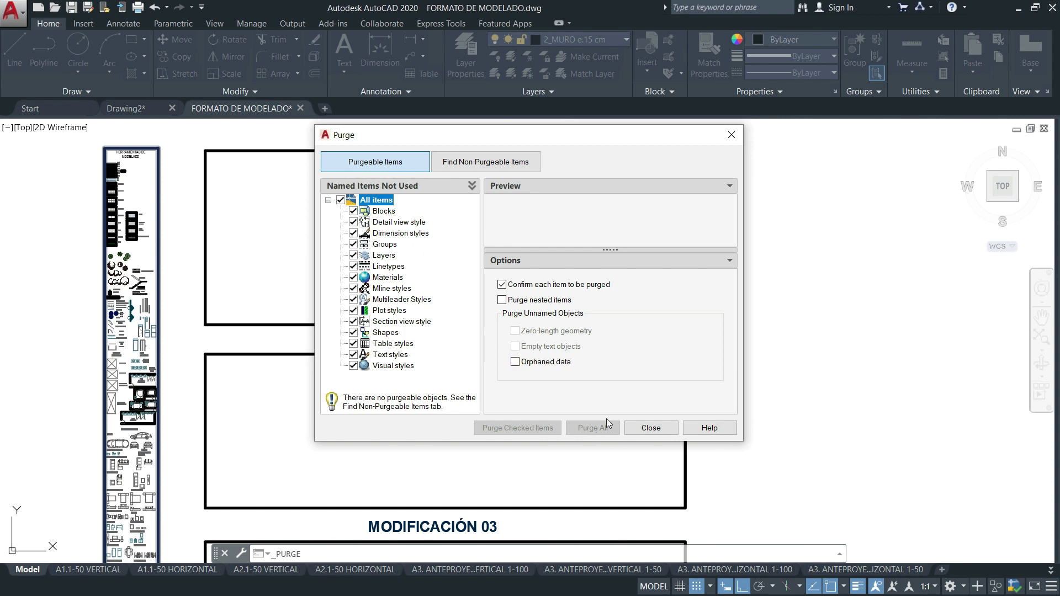
click(650, 427)
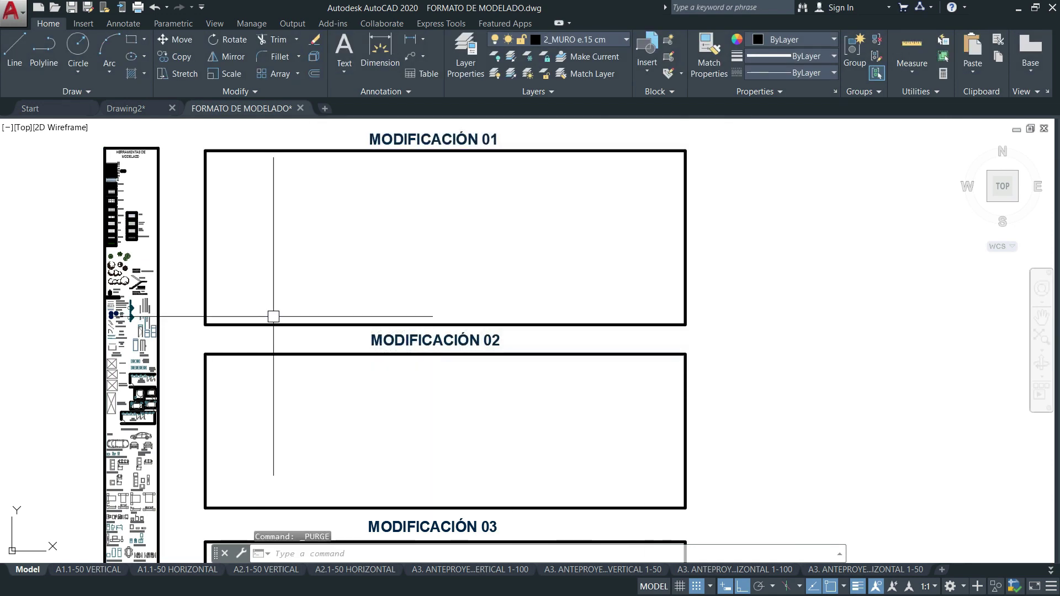